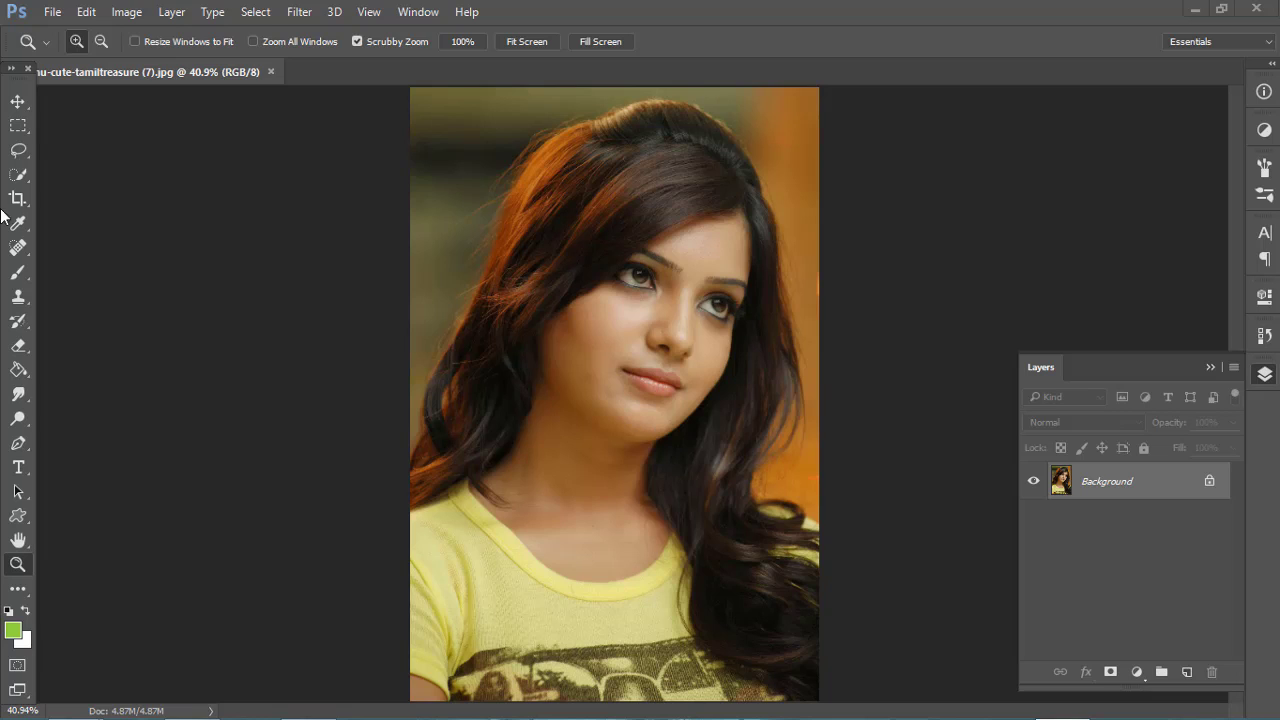
Duplicate the Background layer and add an empty layer above the copy
left_click(53, 14)
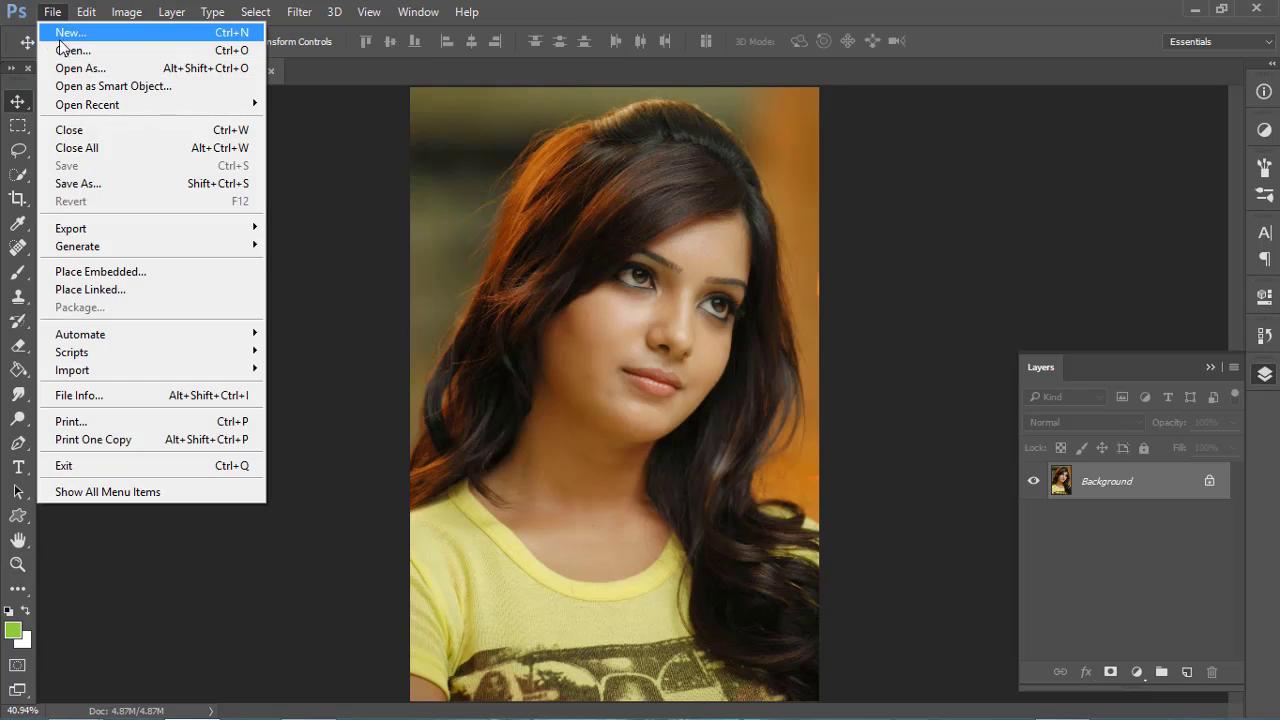
left_click(485, 165)
key("v")
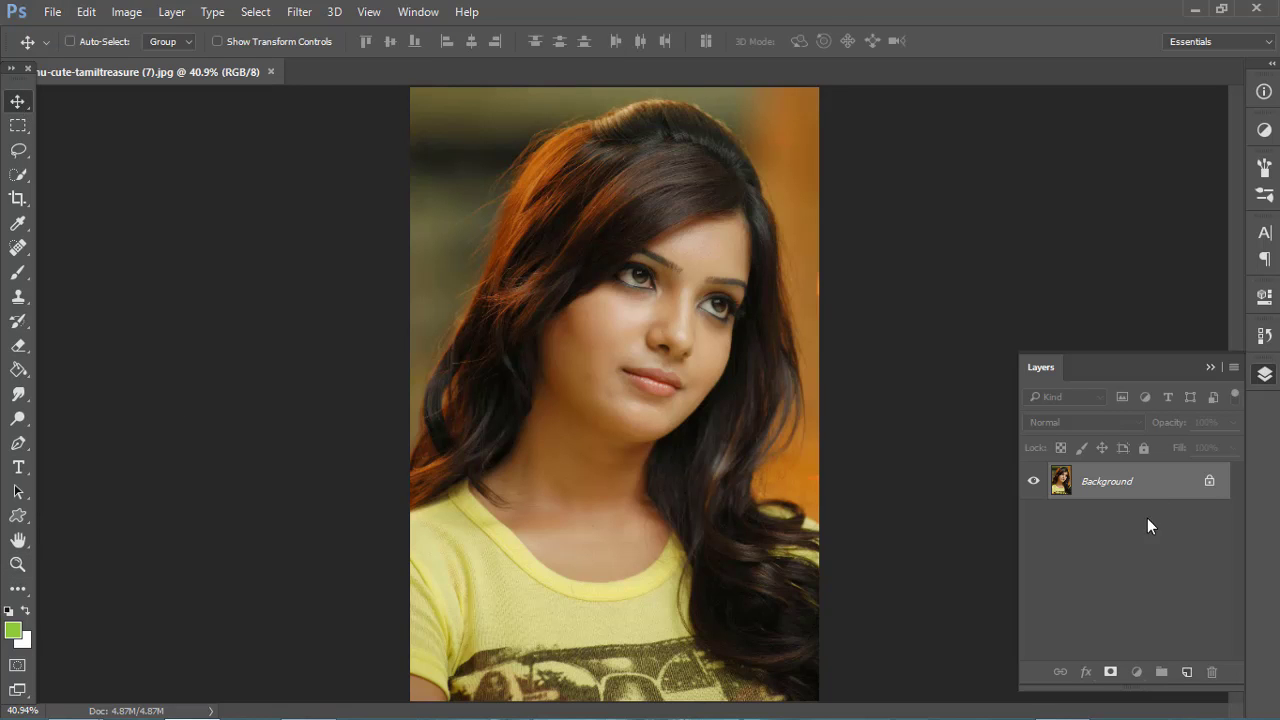
left_click_drag(1150, 481, 1187, 672)
left_click(1186, 673)
left_click(1208, 368)
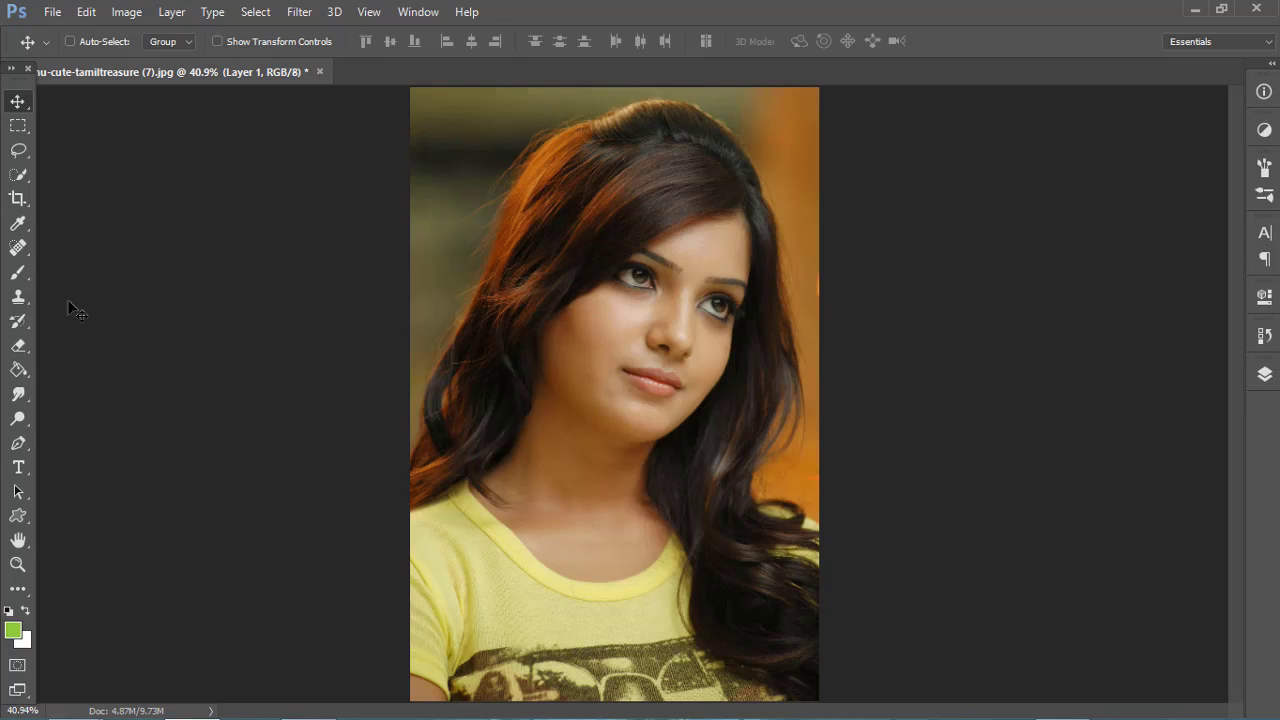
Set the foreground colour to a dark green and zoom in on the portrait
left_click(13, 630)
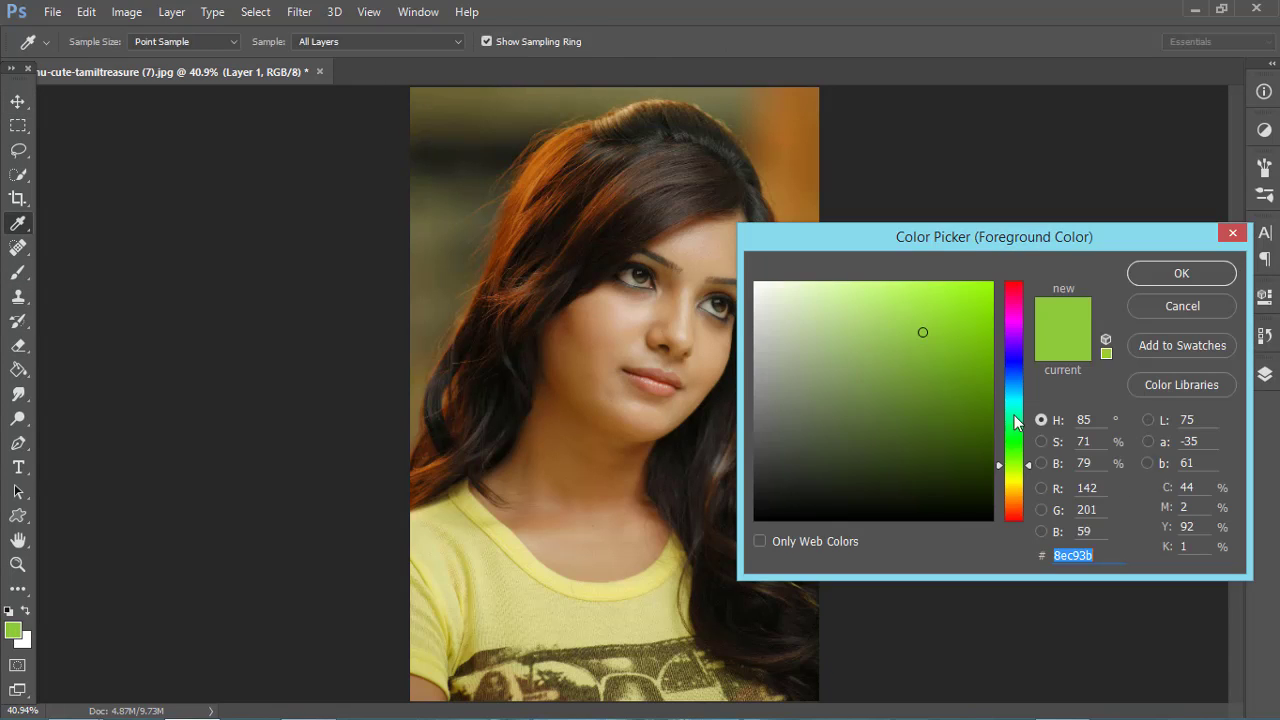
left_click(1015, 460)
mouse_move(1017, 462)
left_mouse_down()
mouse_move(1013, 484)
mouse_move(1015, 444)
left_mouse_up()
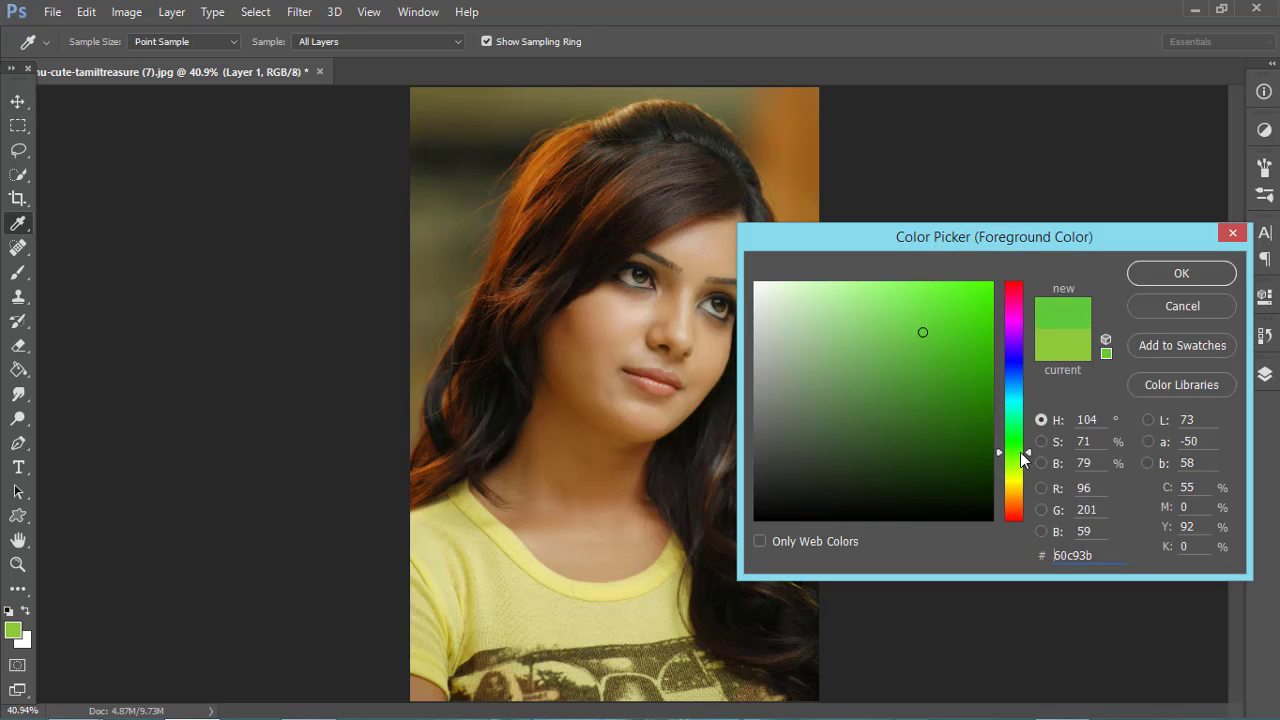
left_click(939, 377)
left_click(1183, 274)
key("b")
key("z")
left_click(743, 463)
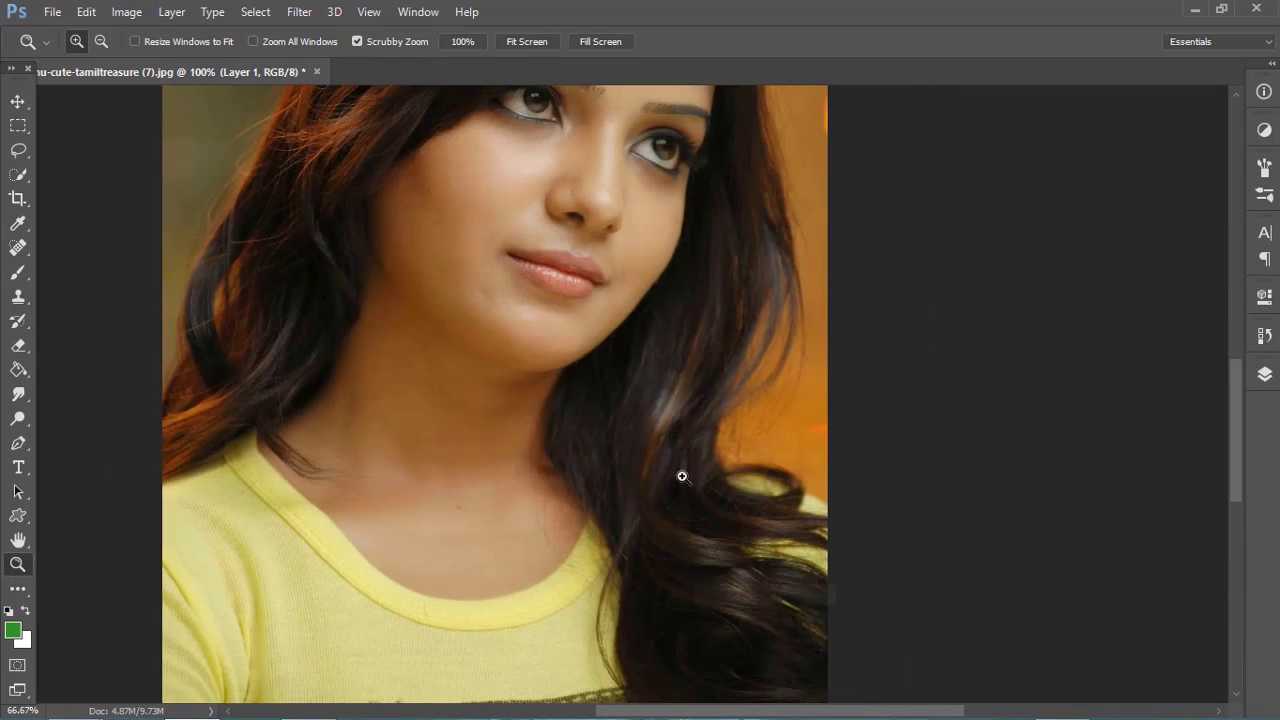
left_click(682, 477, "alt")
Set Layer 1 to the Color blend mode for brush painting
key("b")
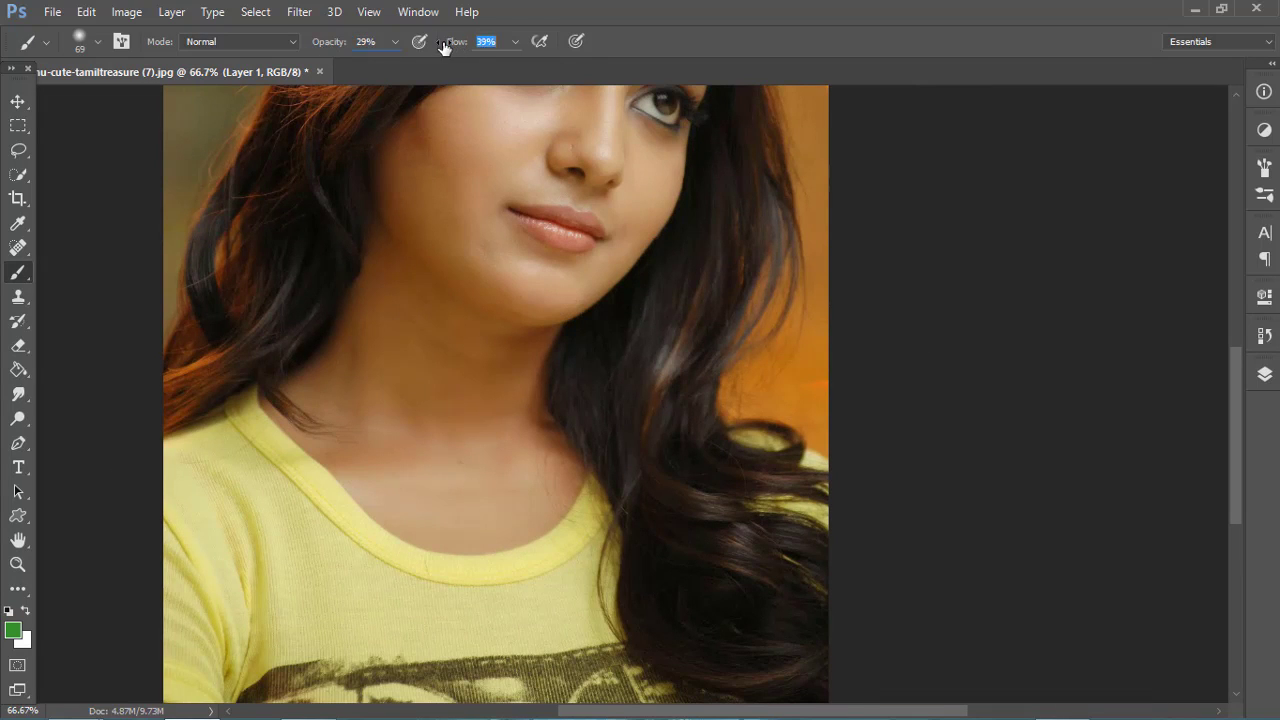
left_click(1265, 374)
left_click(1085, 422)
left_click(1045, 397)
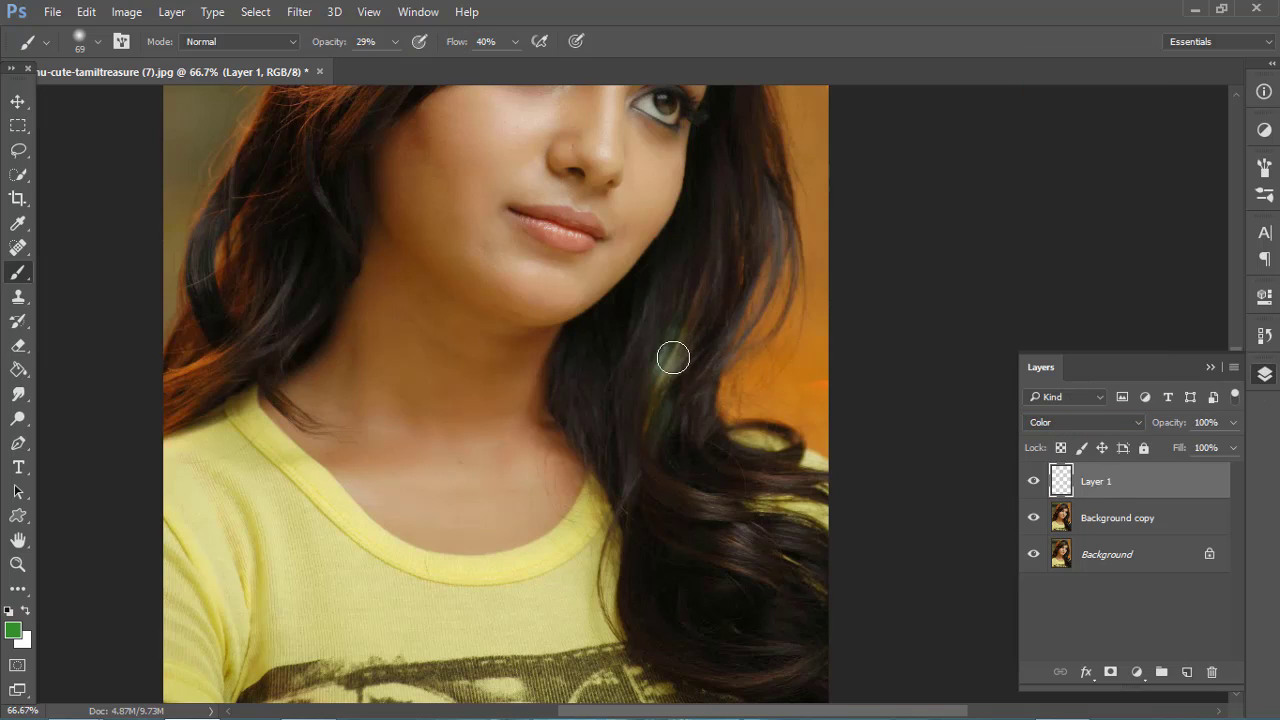
Paint green streaks through the hair strands, then fit the image on screen
scroll(688, 490, "down", 2)
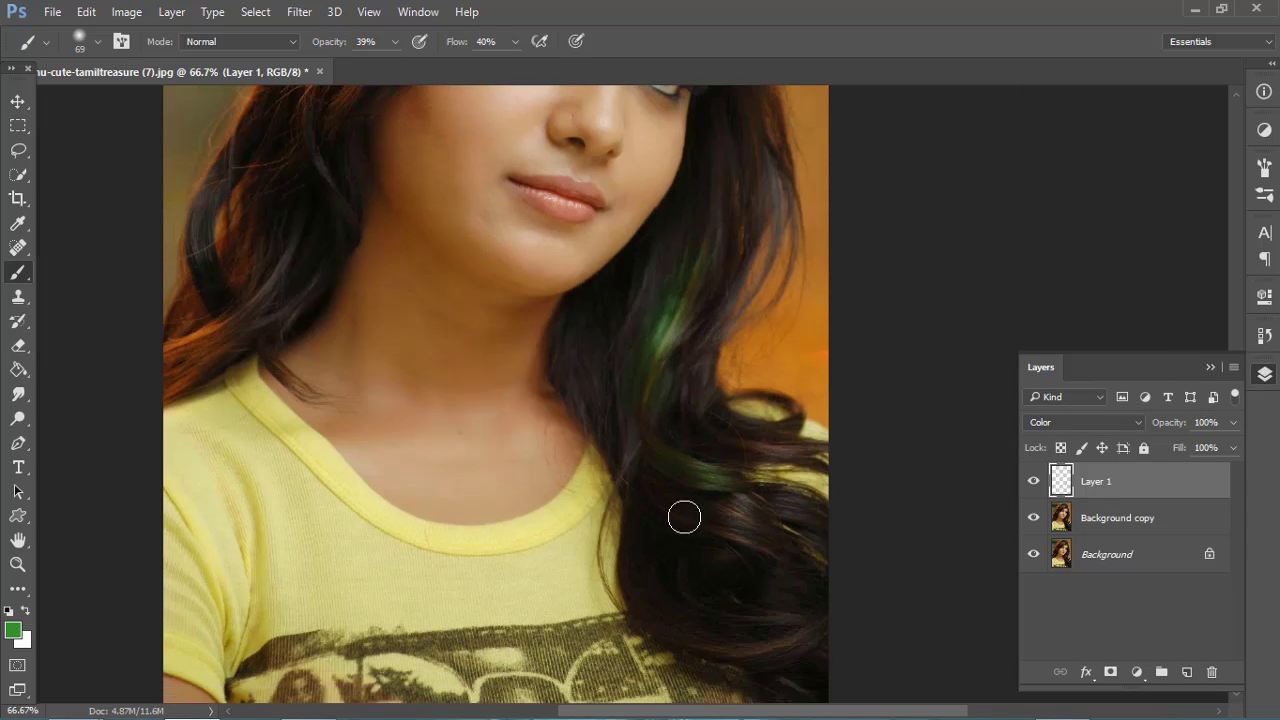
left_click_drag(683, 514, 709, 548)
scroll(737, 423, "up", 1)
scroll(729, 300, "up", 5)
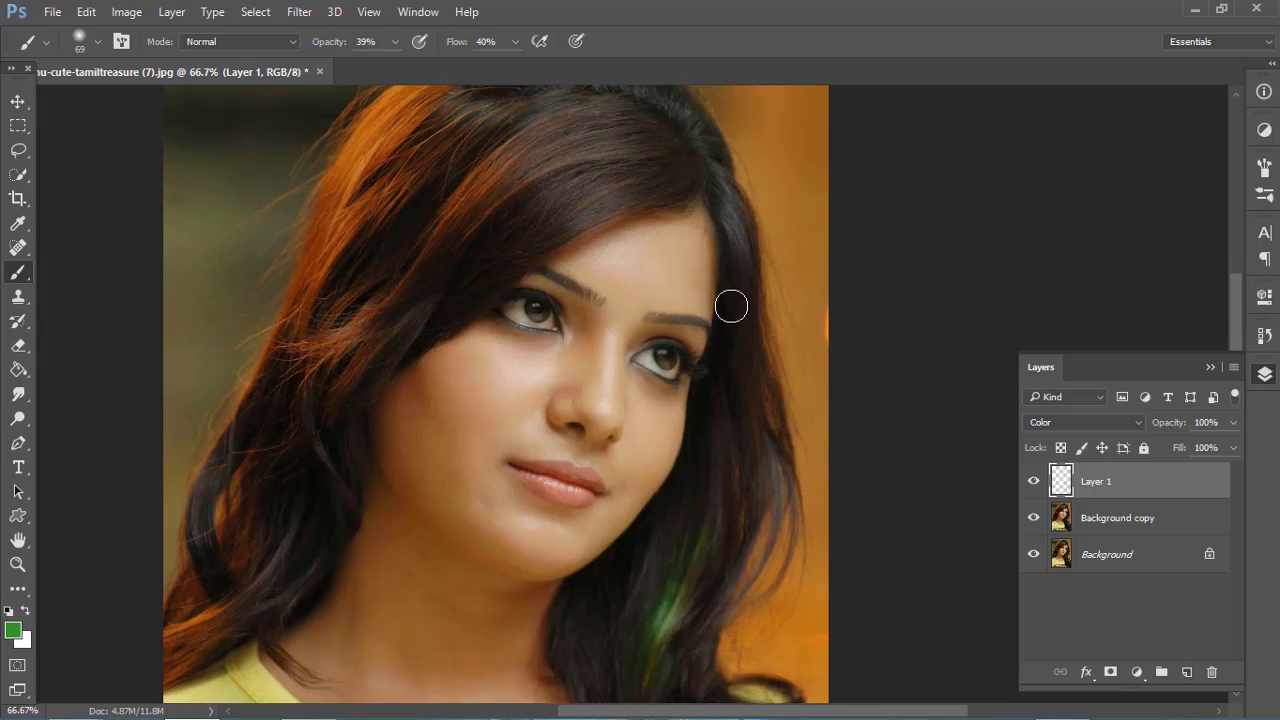
scroll(449, 318, "up", 2)
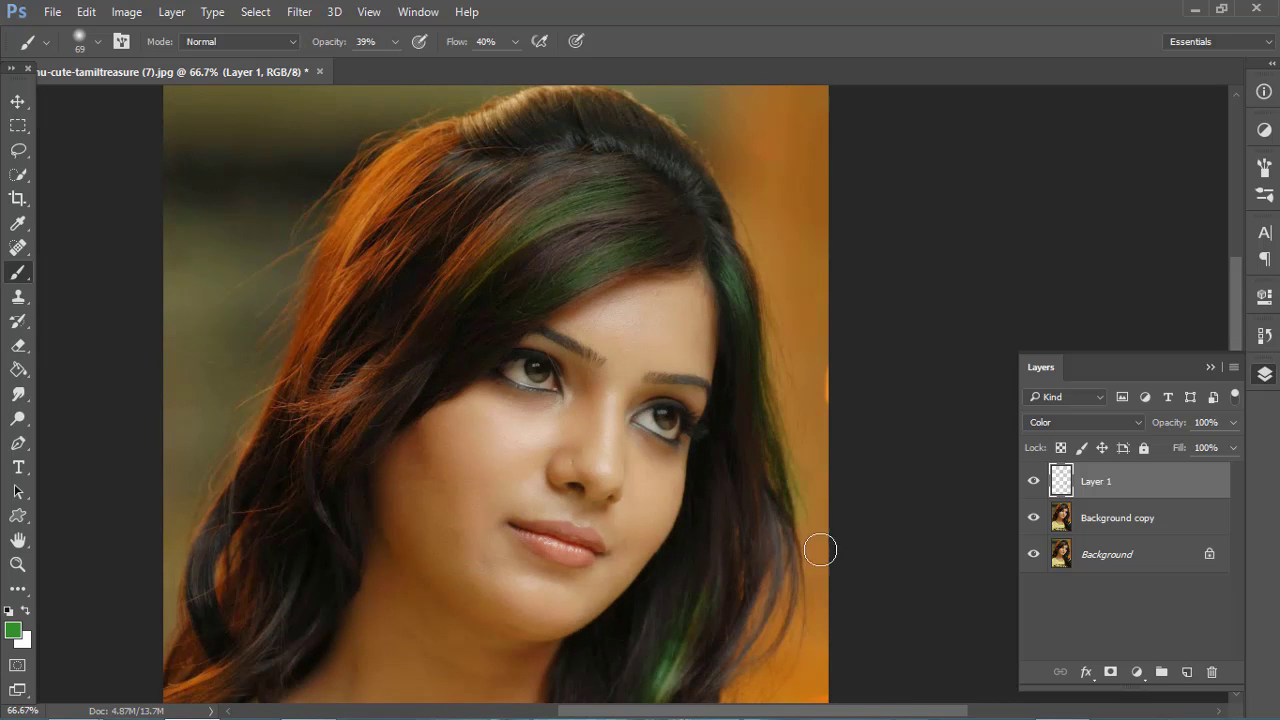
scroll(775, 475, "down", 3)
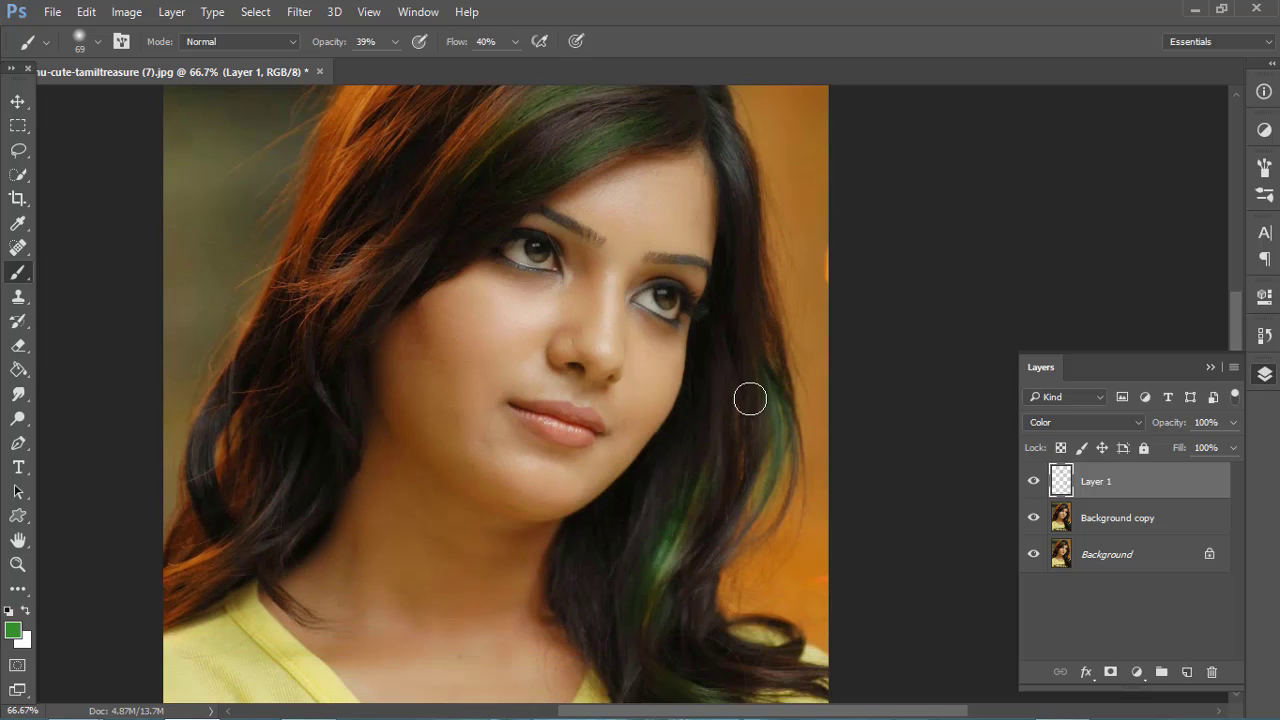
scroll(750, 399, "down", 5)
scroll(768, 413, "down", 2)
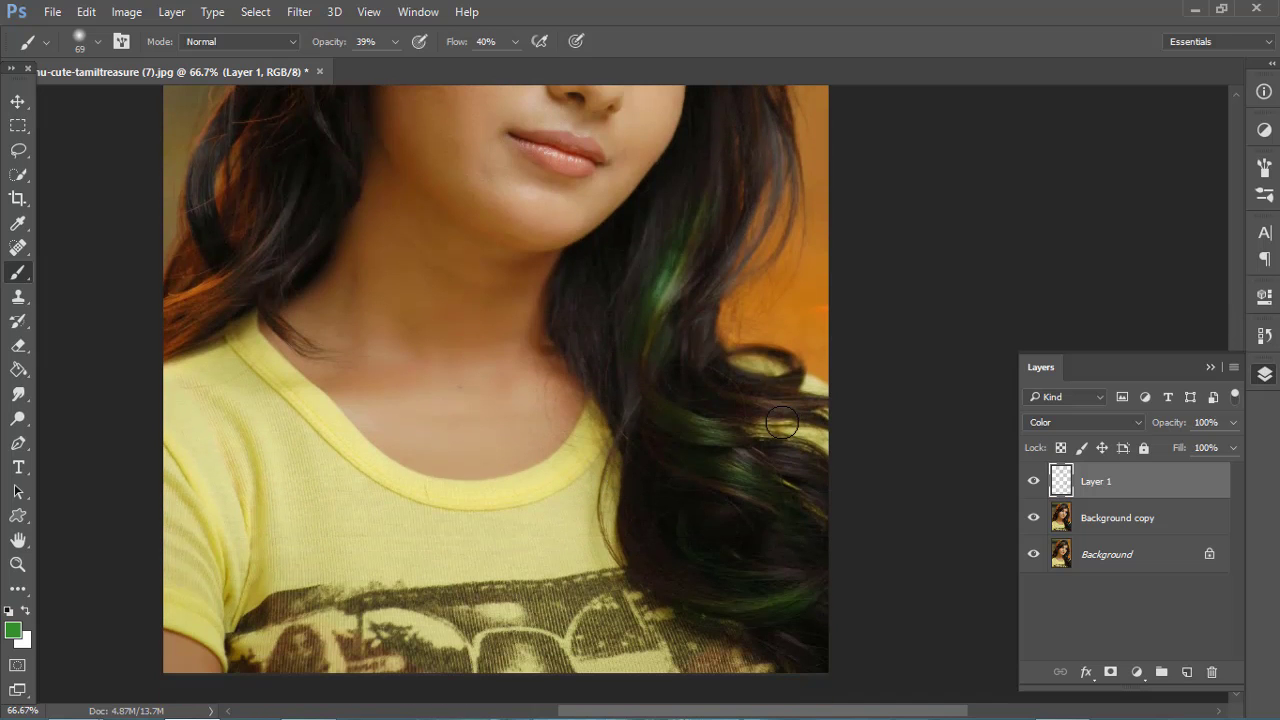
key("z")
right_click(648, 307)
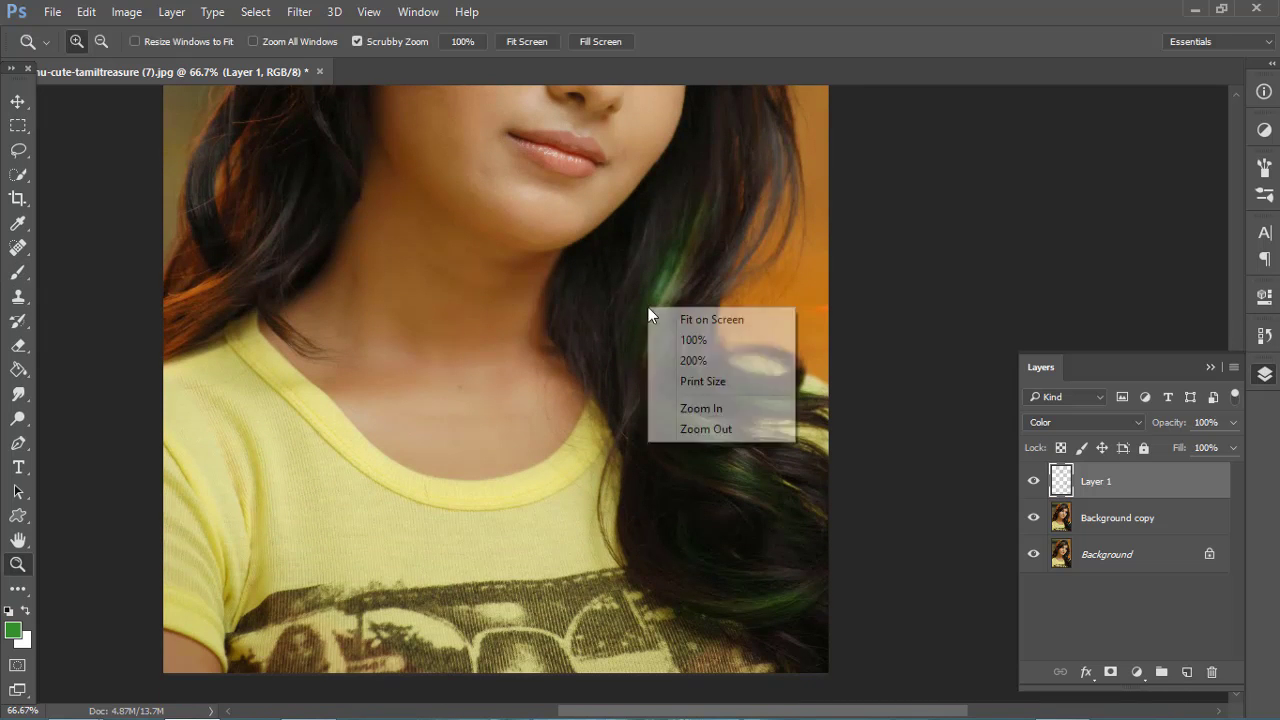
left_click(680, 318)
left_click(1034, 482)
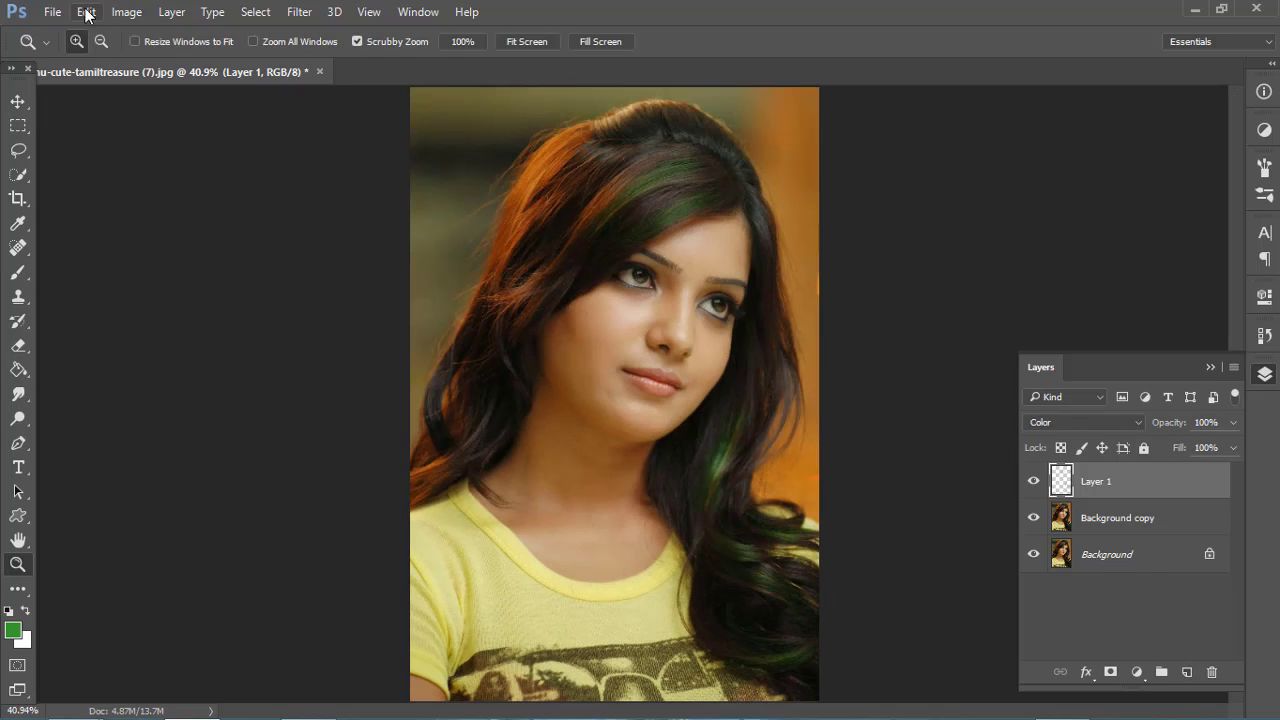
Recolour streaks blue with Hue/Saturation (Hue +75, Saturation +71, Lightness -19), then duplicate Layer 1
left_click(126, 11)
left_click(380, 158)
key("Down")
key("Down")
key("Down")
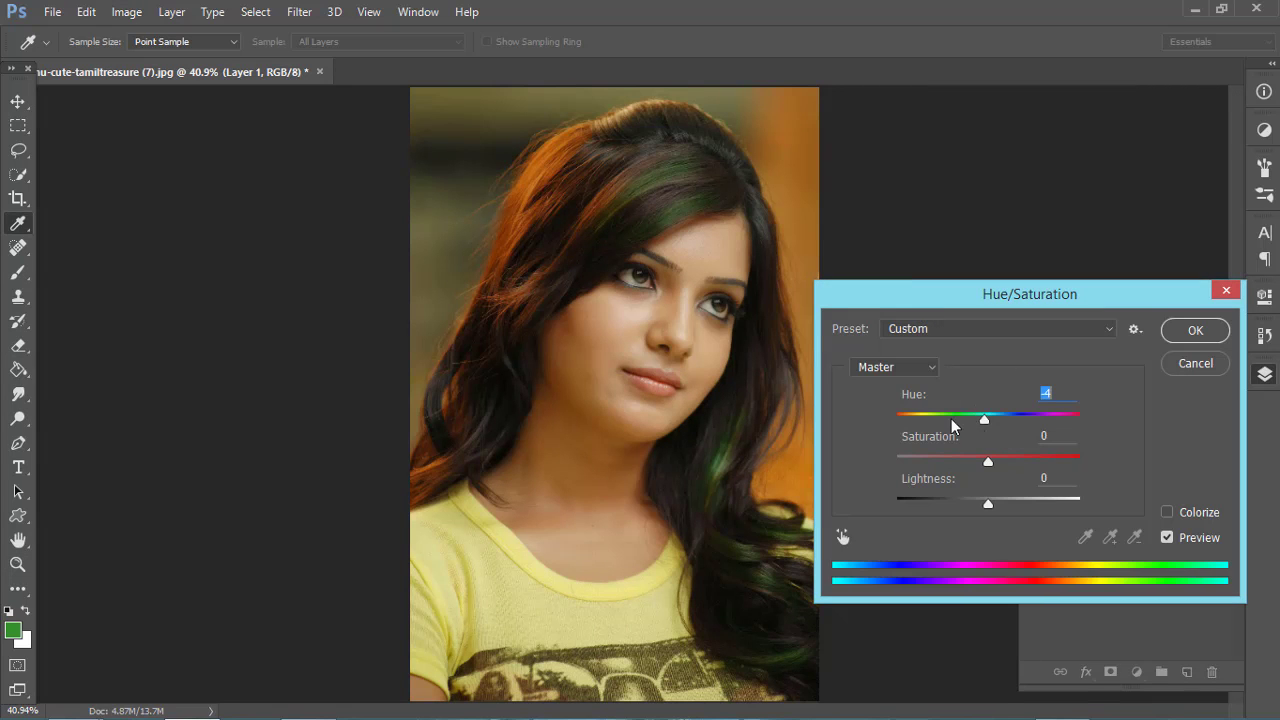
mouse_move(951, 418)
left_mouse_down()
mouse_move(919, 414)
mouse_move(1056, 412)
mouse_move(1058, 423)
mouse_move(1037, 423)
left_mouse_up()
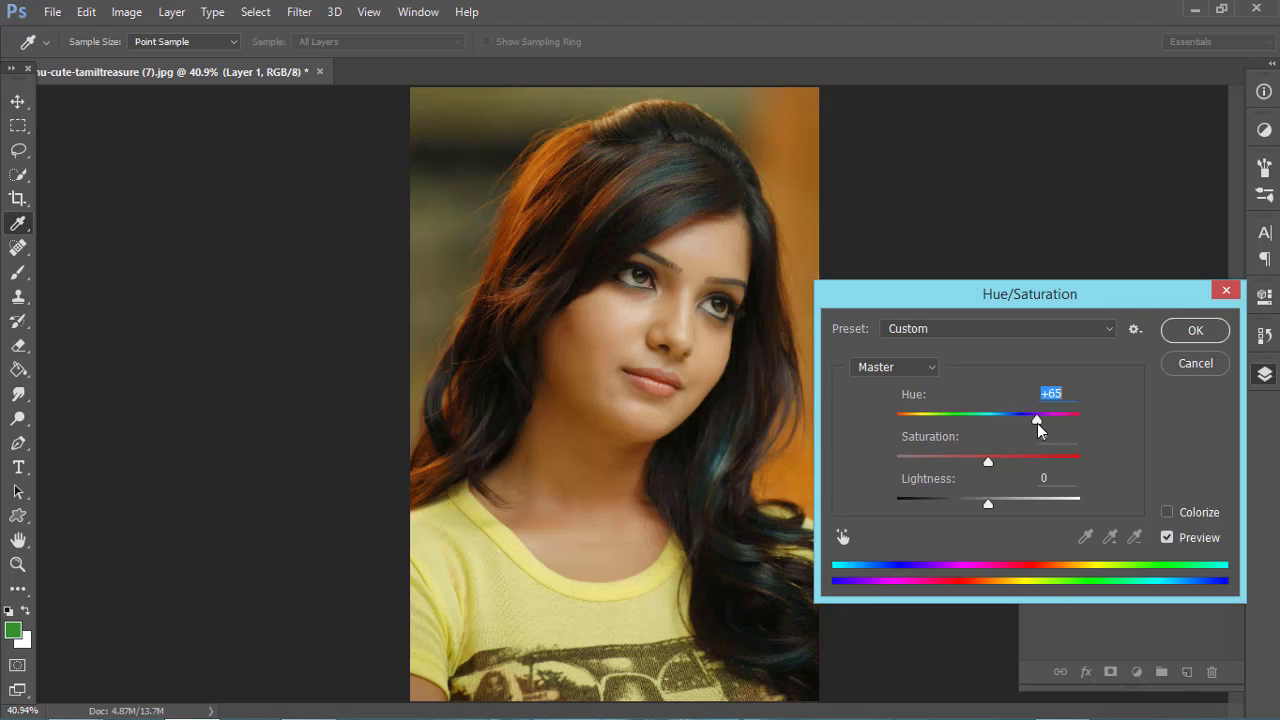
left_click_drag(989, 463, 1048, 463)
mouse_move(988, 503)
left_mouse_down()
mouse_move(974, 503)
mouse_move(1020, 506)
mouse_move(970, 503)
left_mouse_up()
mouse_move(1037, 418)
left_mouse_down()
mouse_move(1070, 424)
mouse_move(1034, 426)
mouse_move(1043, 433)
left_mouse_up()
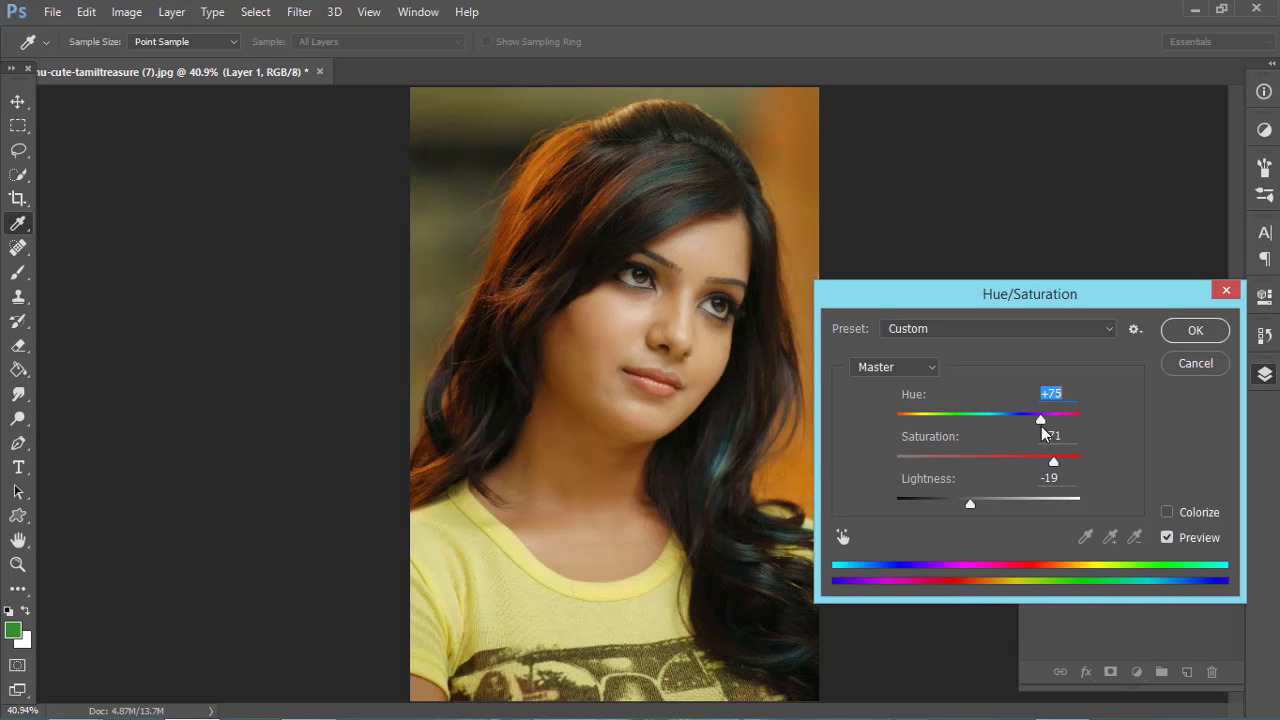
left_click(1195, 330)
left_click_drag(1171, 490, 1187, 672)
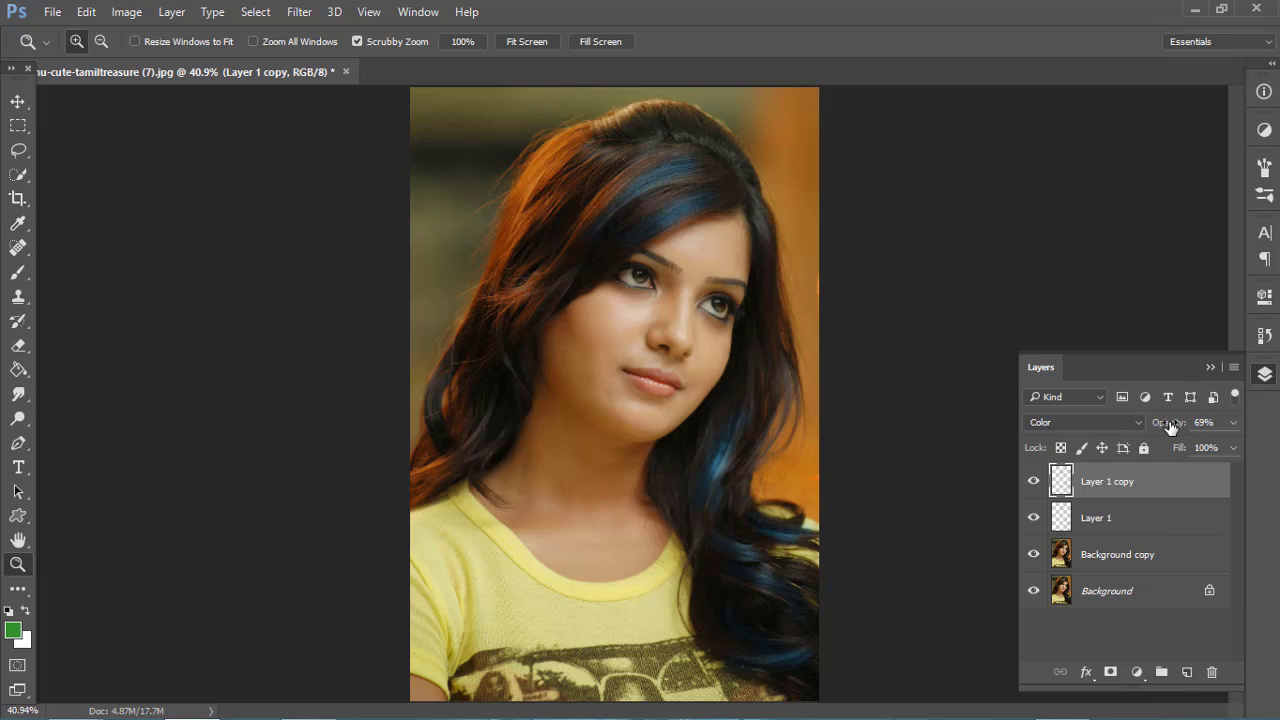
Add a new empty layer and set the foreground colour to bright red
left_click(1186, 672)
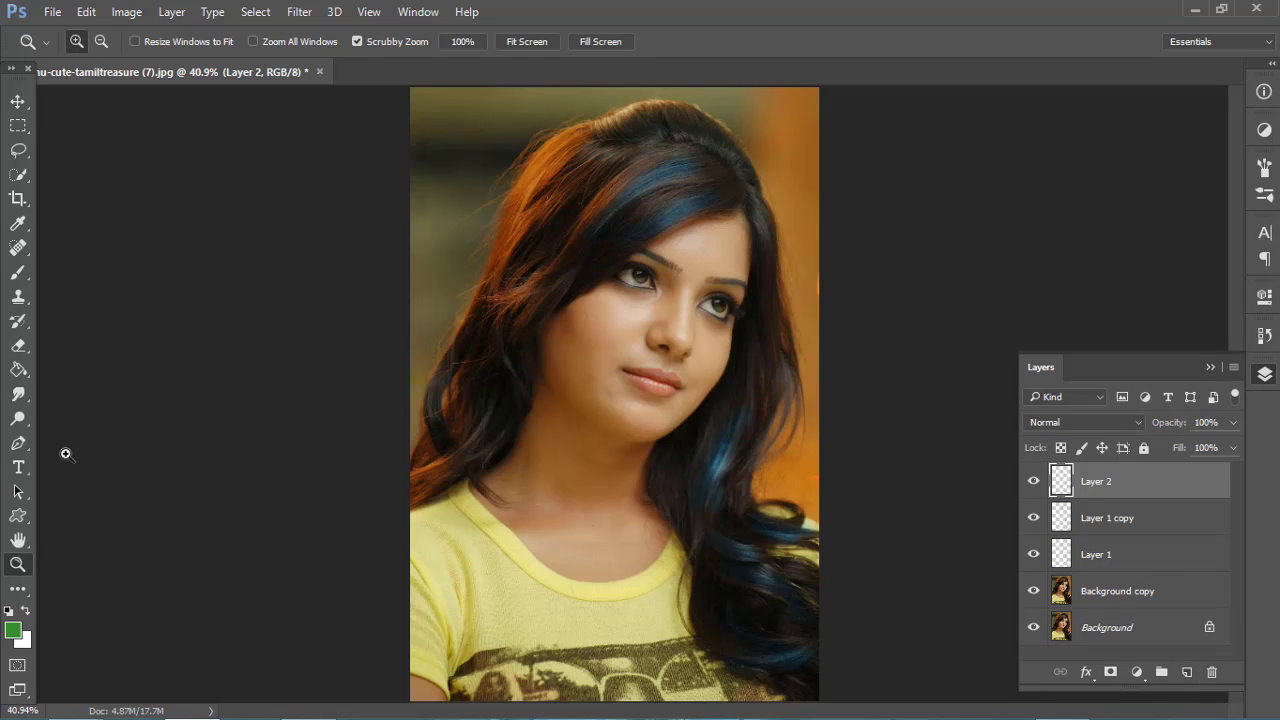
left_click(13, 630)
left_click_drag(1013, 442, 1013, 283)
left_click(958, 316)
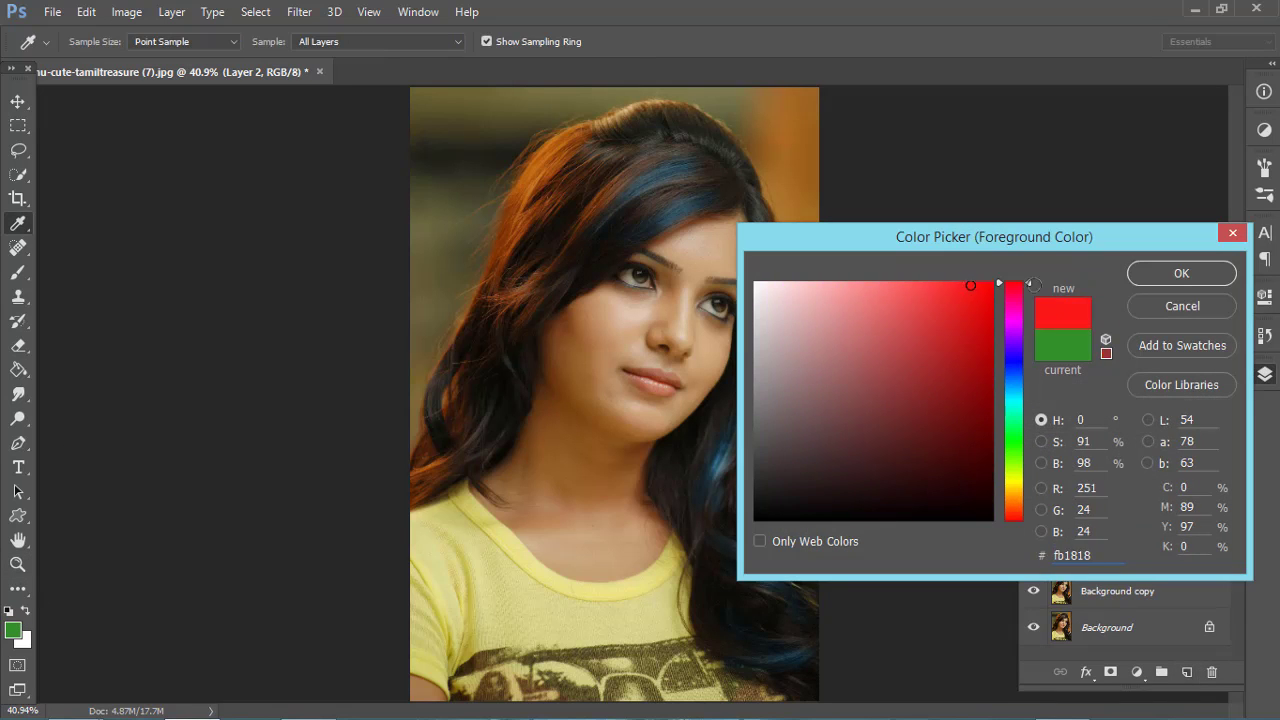
left_click(1181, 273)
Try and undo a cheek blush stroke, then set Layer 2 to Color blend mode
key("z")
left_click(614, 349)
key("b")
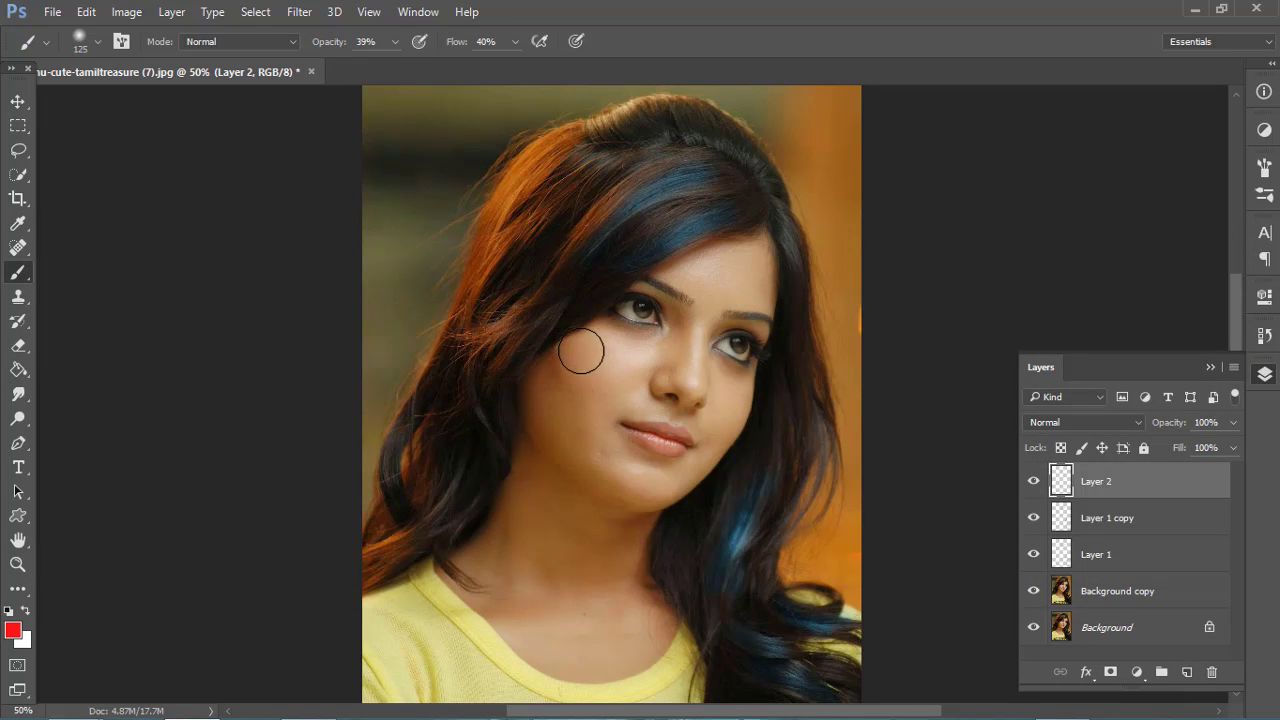
left_click_drag(581, 350, 596, 370)
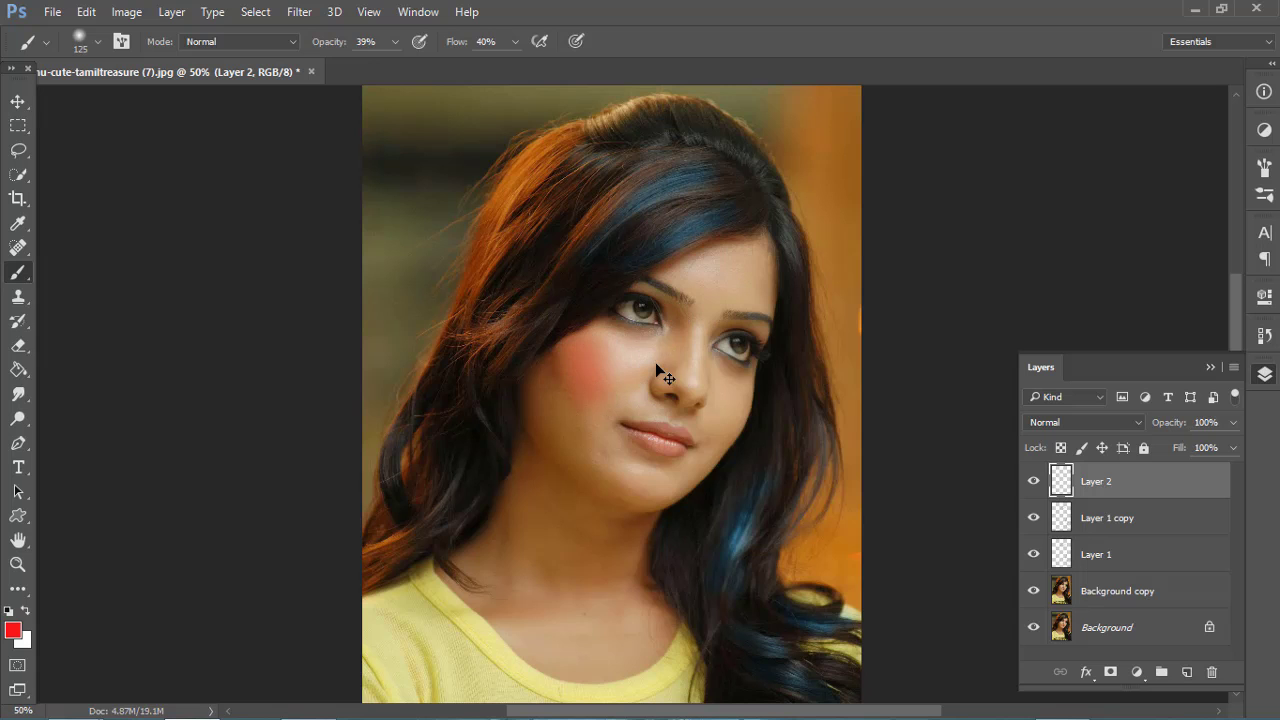
left_click(1265, 336)
key("ctrl+z")
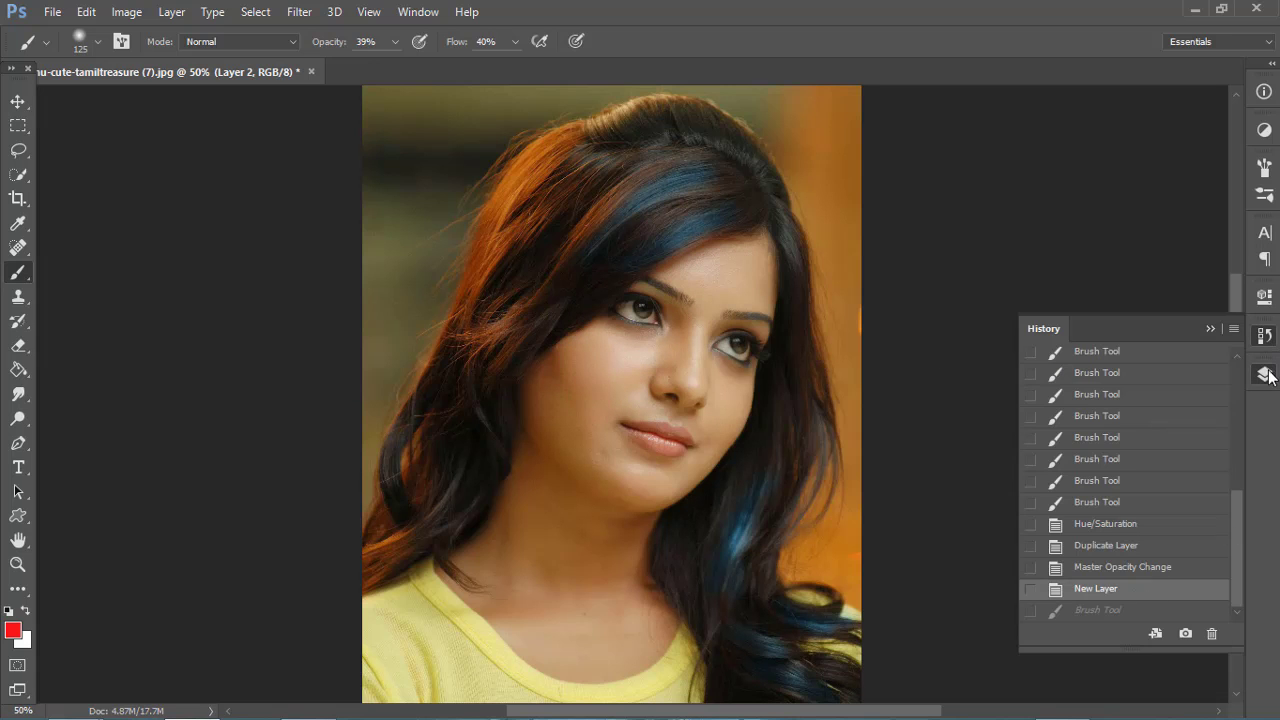
left_click(1265, 374)
left_click(1083, 422)
left_click(1060, 402)
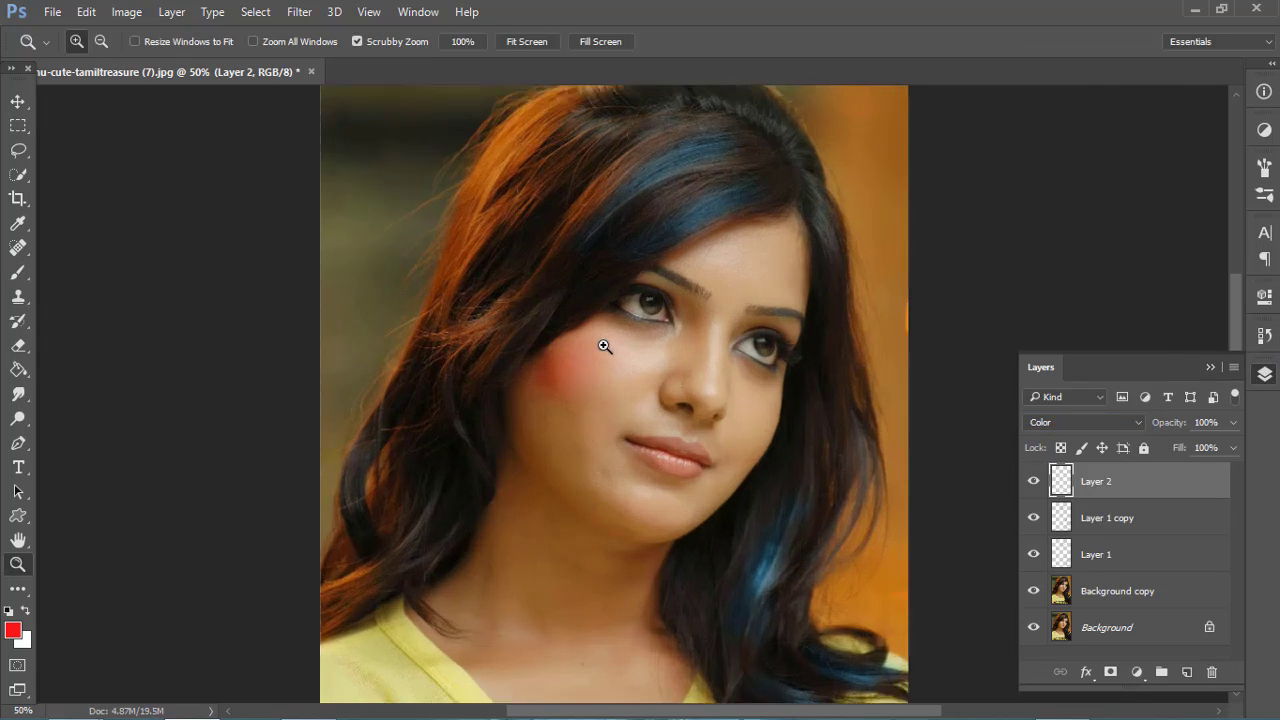
Paint the red blush across the left cheek with a resized brush
left_click(603, 346, "ctrl")
scroll(531, 434, "down", 2)
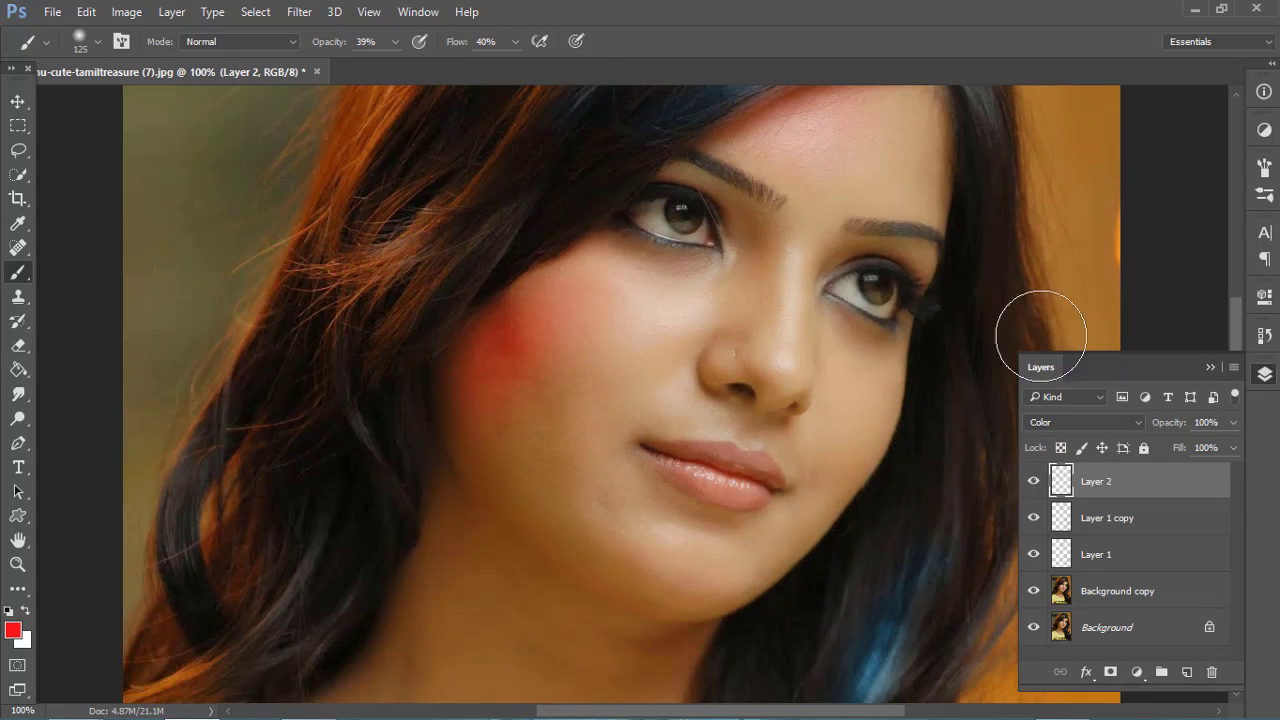
key("ctrl+z")
key("bracketleft")
key("bracketleft")
key("bracketleft")
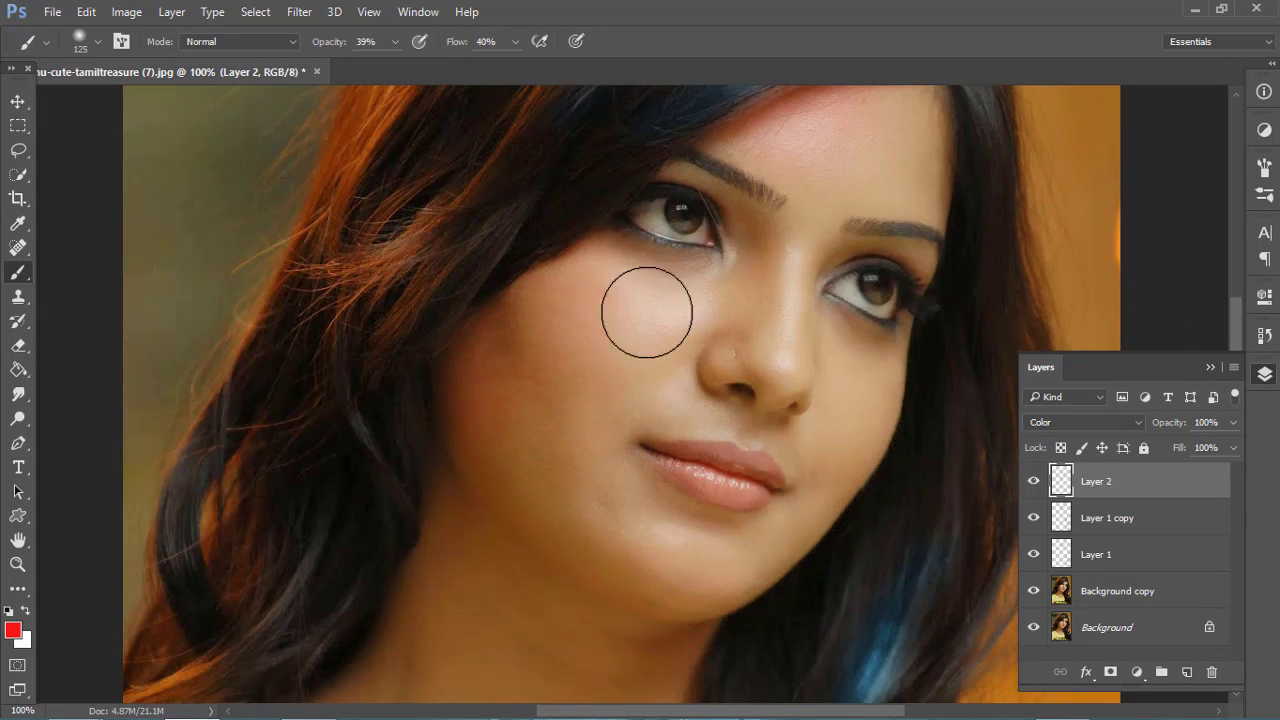
key("bracketright")
left_click_drag(525, 300, 509, 360)
scroll(505, 390, "down", 1)
scroll(495, 434, "down", 1)
scroll(552, 443, "down", 1)
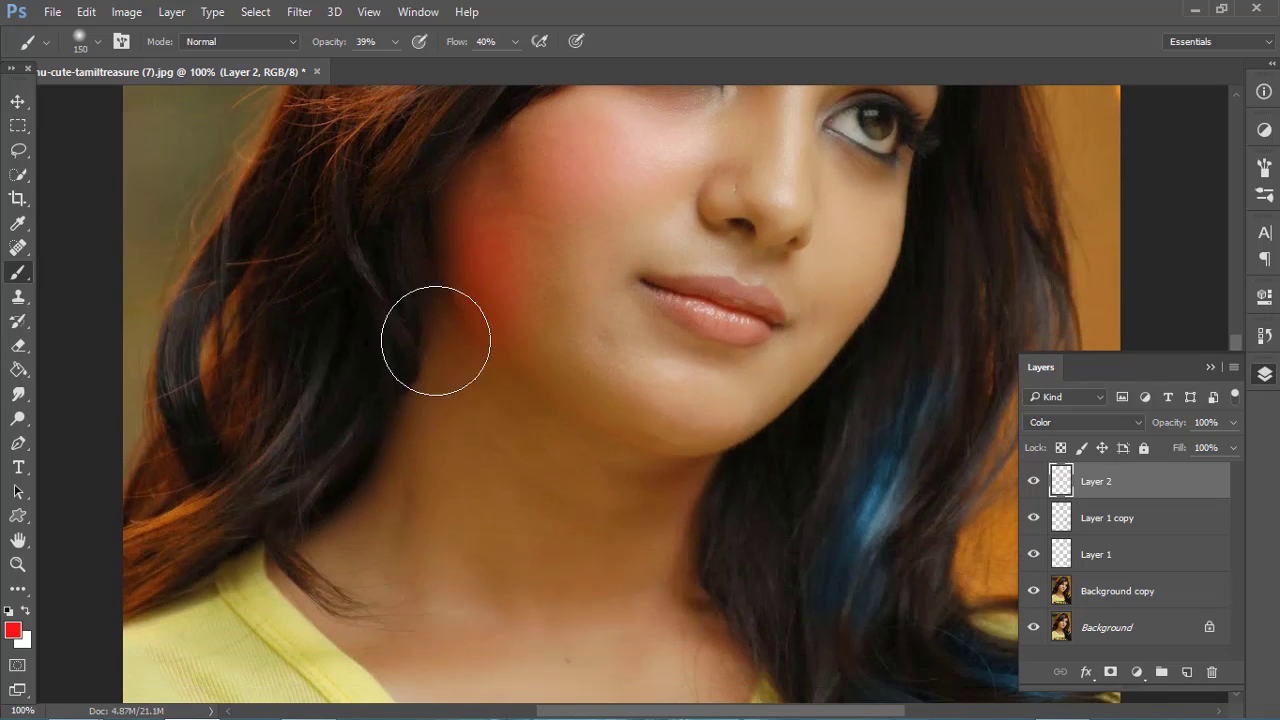
Review the blush by fitting the image on screen and zooming into the face
key("z")
right_click(580, 314)
left_click(600, 314)
left_click(700, 343)
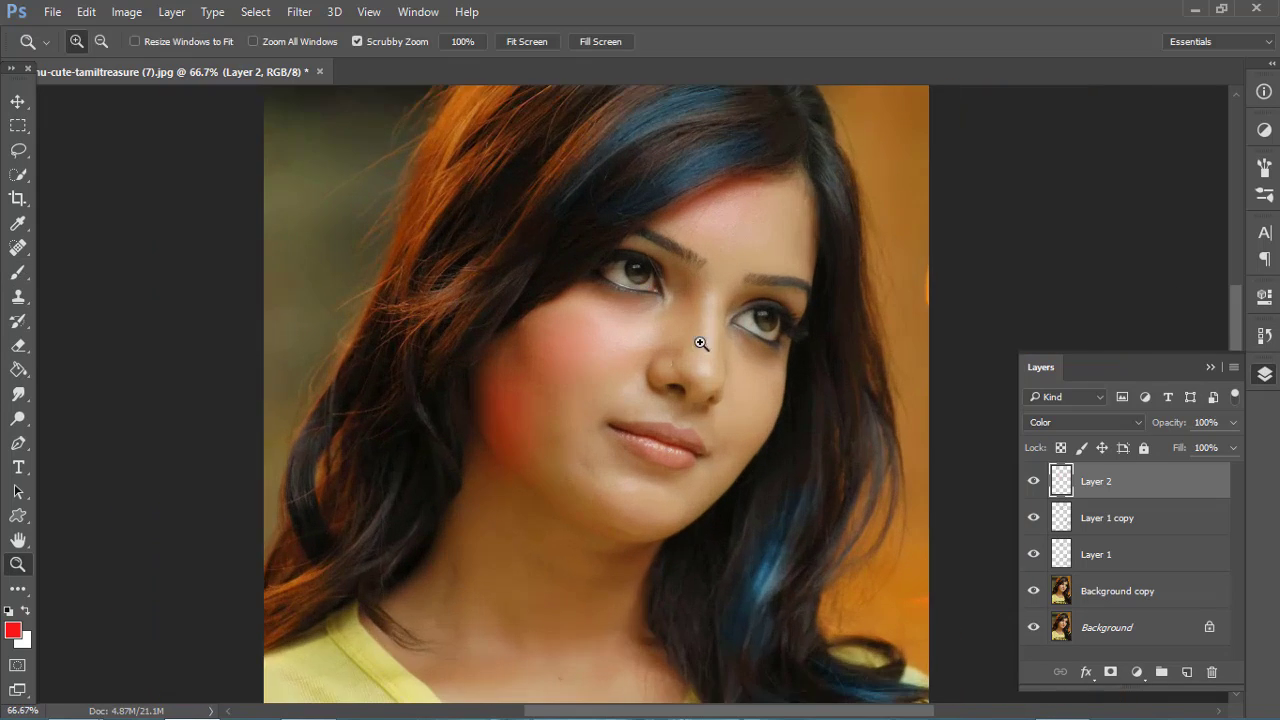
key("b")
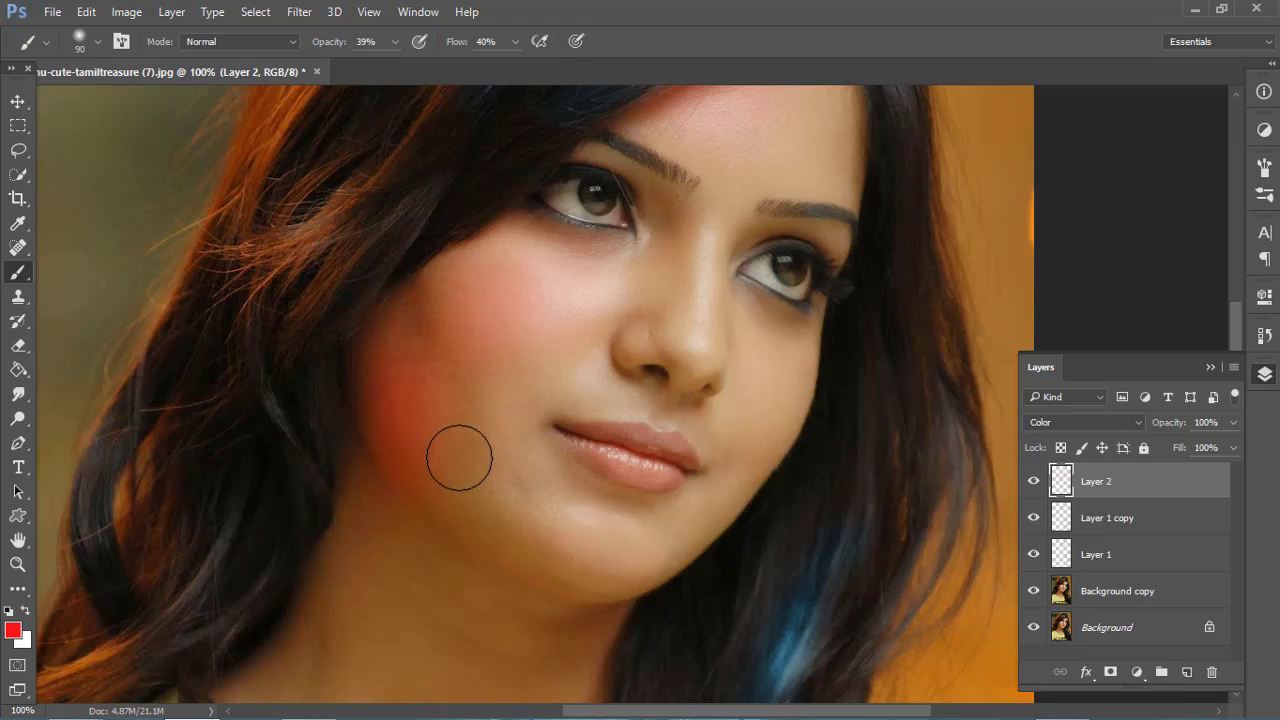
key("z")
right_click(553, 440)
left_click(566, 449)
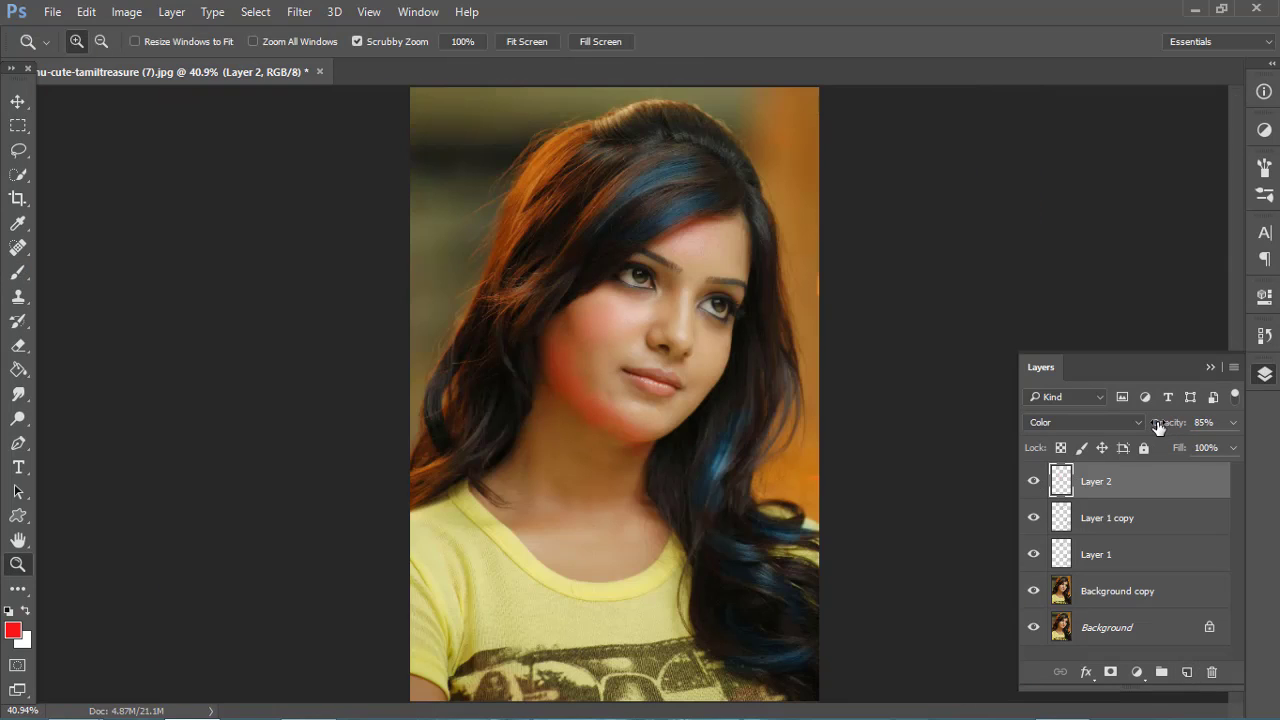
Add Layer 3 and pick magenta #cb24ae as the foreground colour
left_click(1188, 672)
left_click(12, 630)
mouse_move(1013, 300)
left_mouse_down()
mouse_move(1018, 390)
mouse_move(1010, 314)
left_mouse_up()
left_click(943, 337)
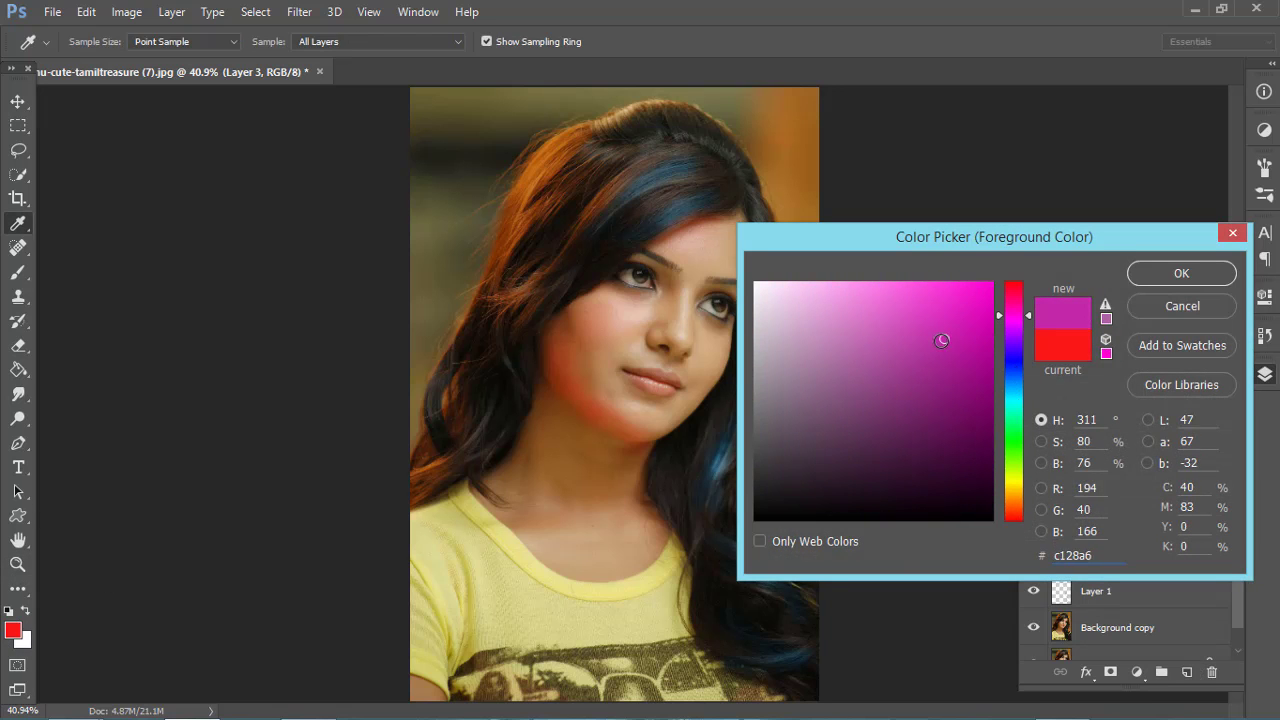
Confirm magenta, undo a trial stroke, and set Layer 3 to Color blend mode
left_click(1181, 273)
key("z")
left_click(753, 276)
key("b")
left_click_drag(714, 263, 729, 250)
key("ctrl+z")
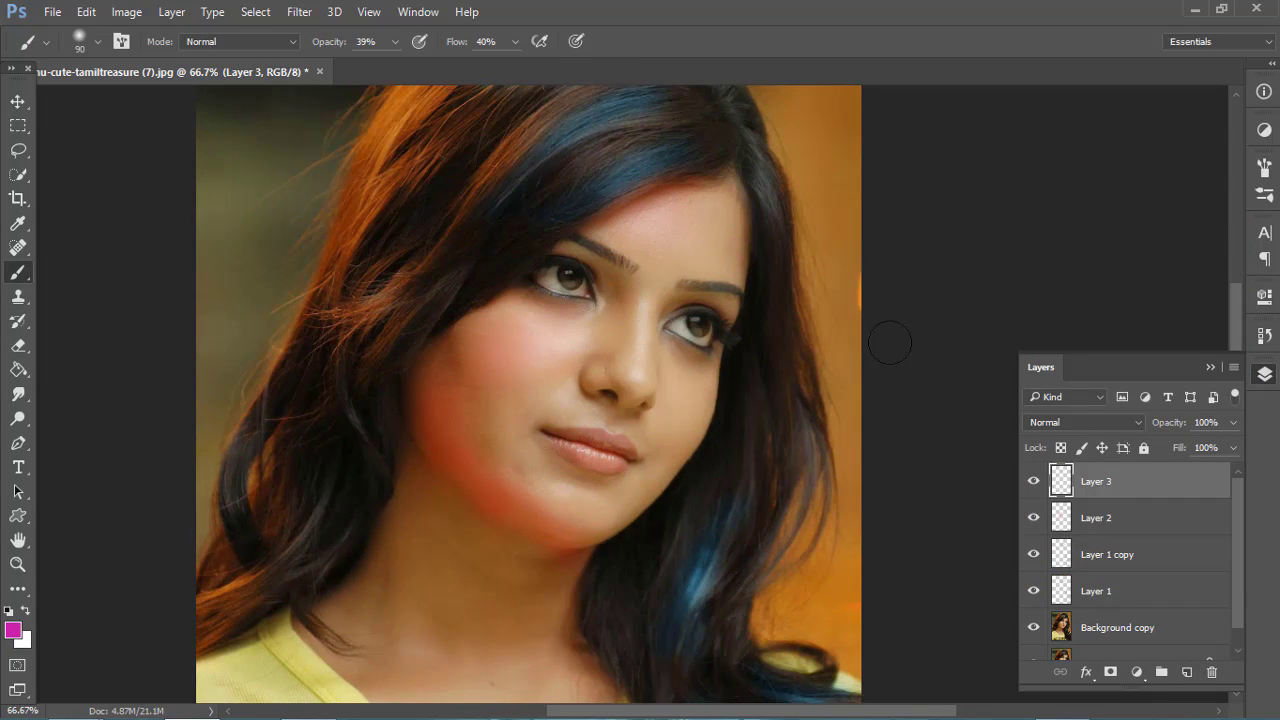
left_click(1060, 422)
left_click(1045, 396)
Set Layer 3 to 62% opacity, paint pink on nose, under-eyes and cheek, erasing excess
left_click_drag(1170, 430, 1142, 439)
scroll(622, 460, "down", 2)
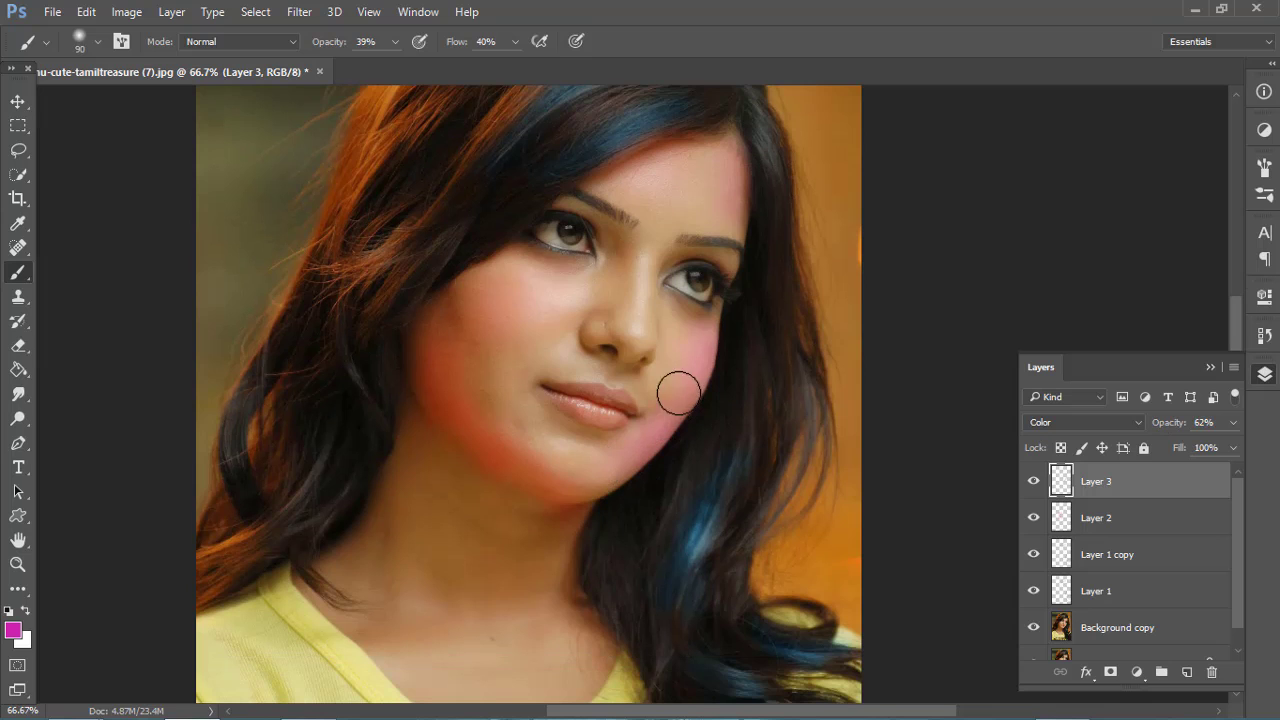
key("e")
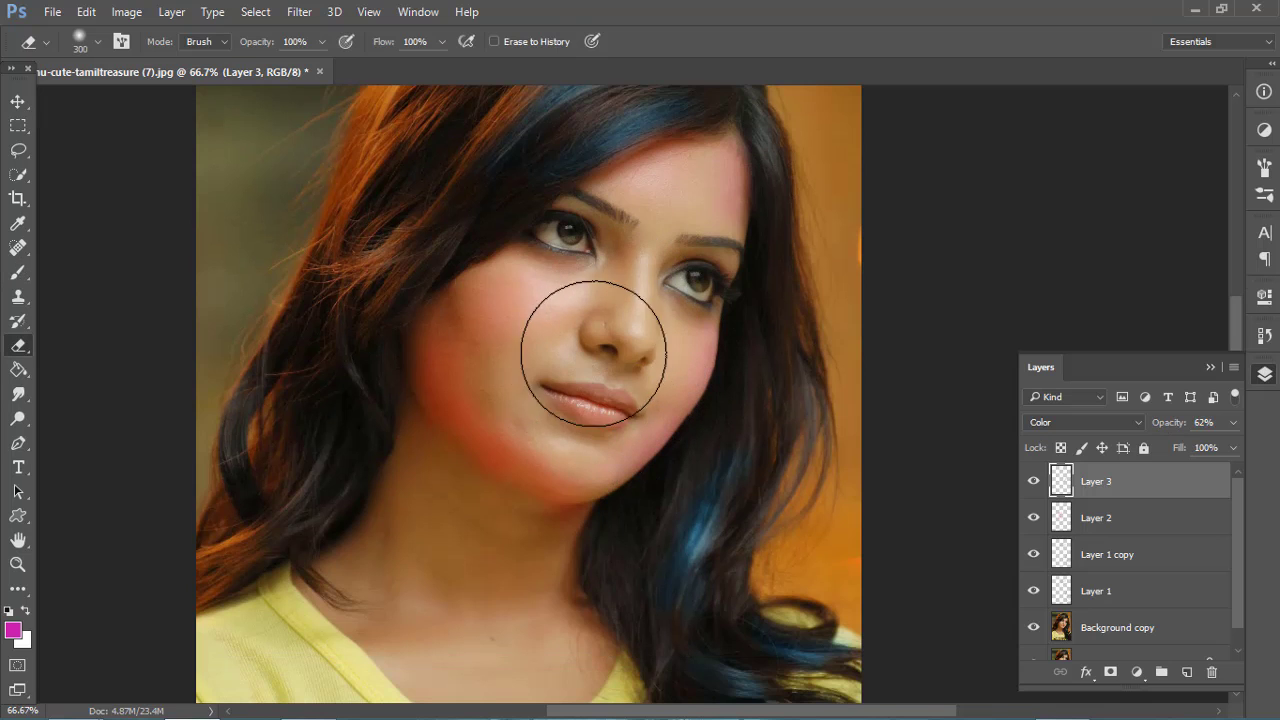
key("b")
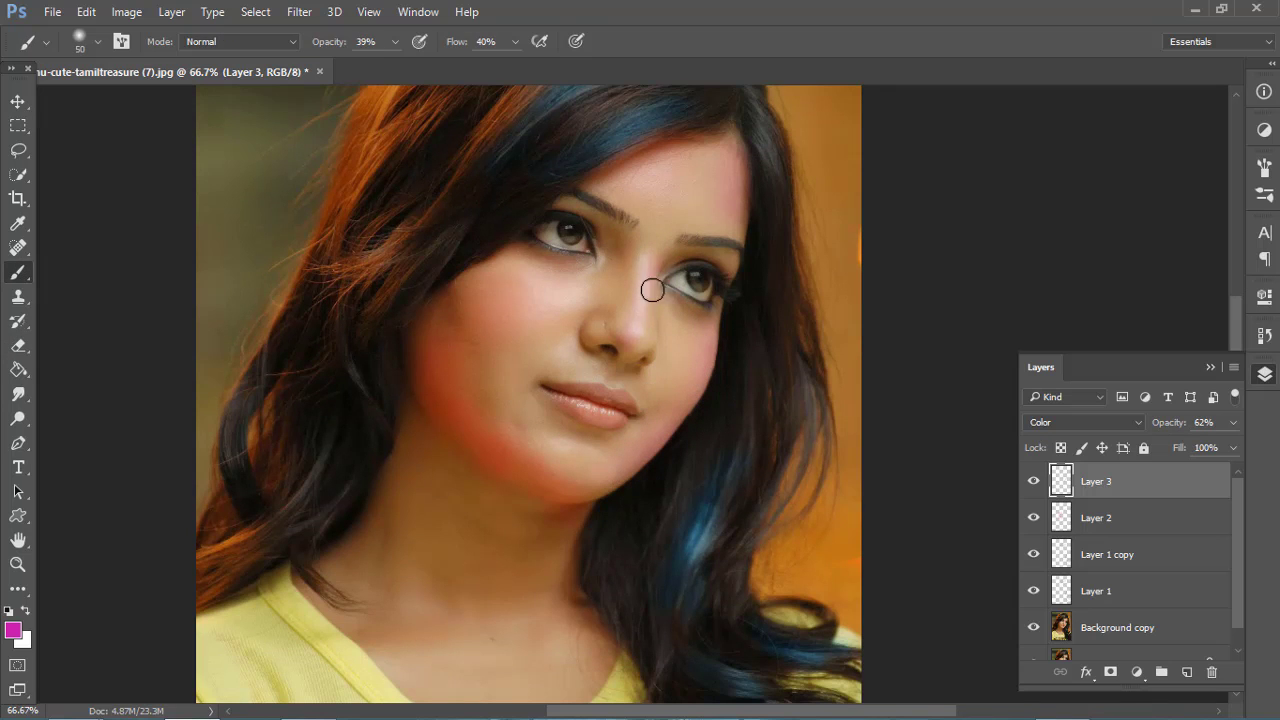
scroll(701, 318, "down", 2)
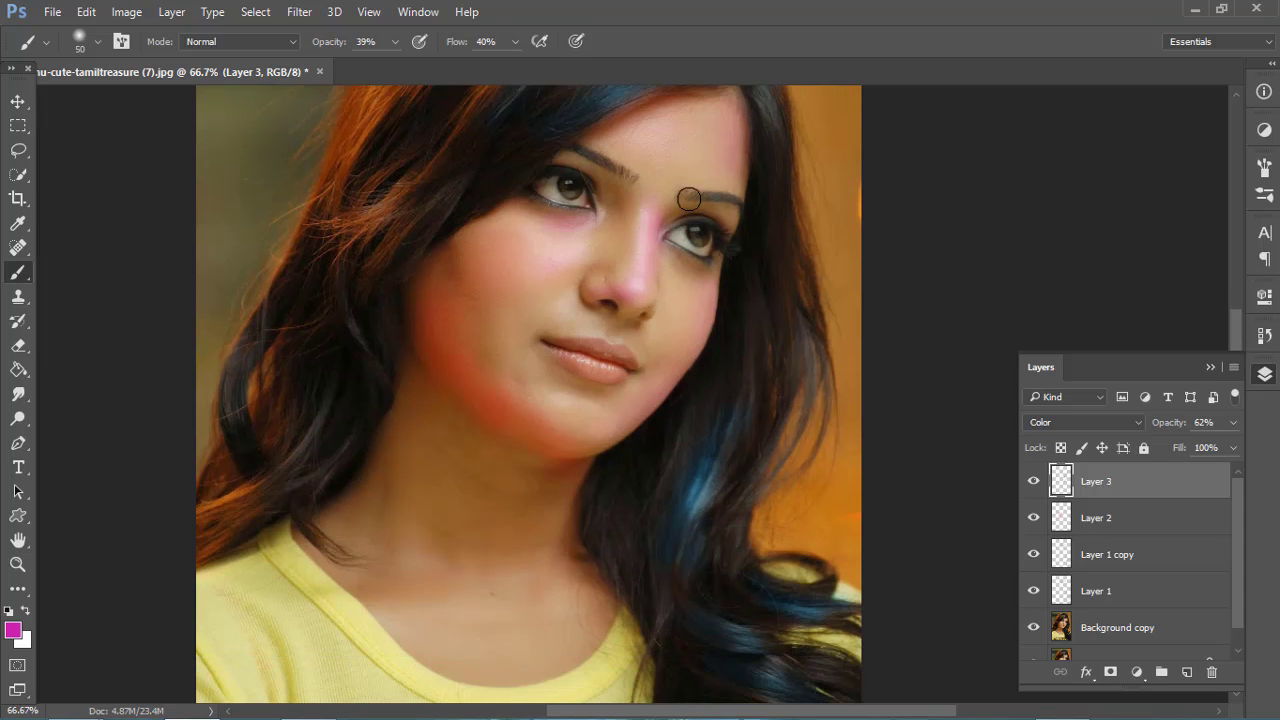
scroll(560, 349, "down", 3)
scroll(730, 270, "down", 2)
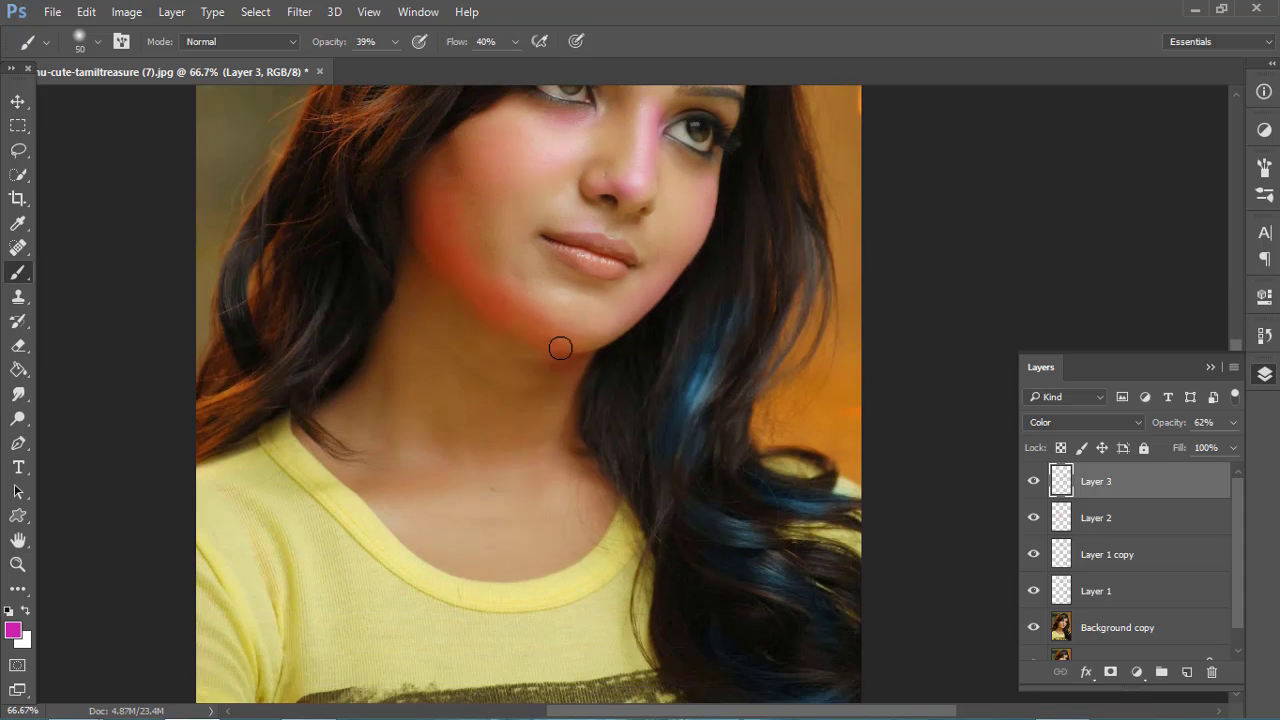
key("z")
right_click(352, 322)
left_click(387, 338)
Add Layer 4 and choose the Smudge tool with the textured 90 px brush tip
left_click(1187, 672)
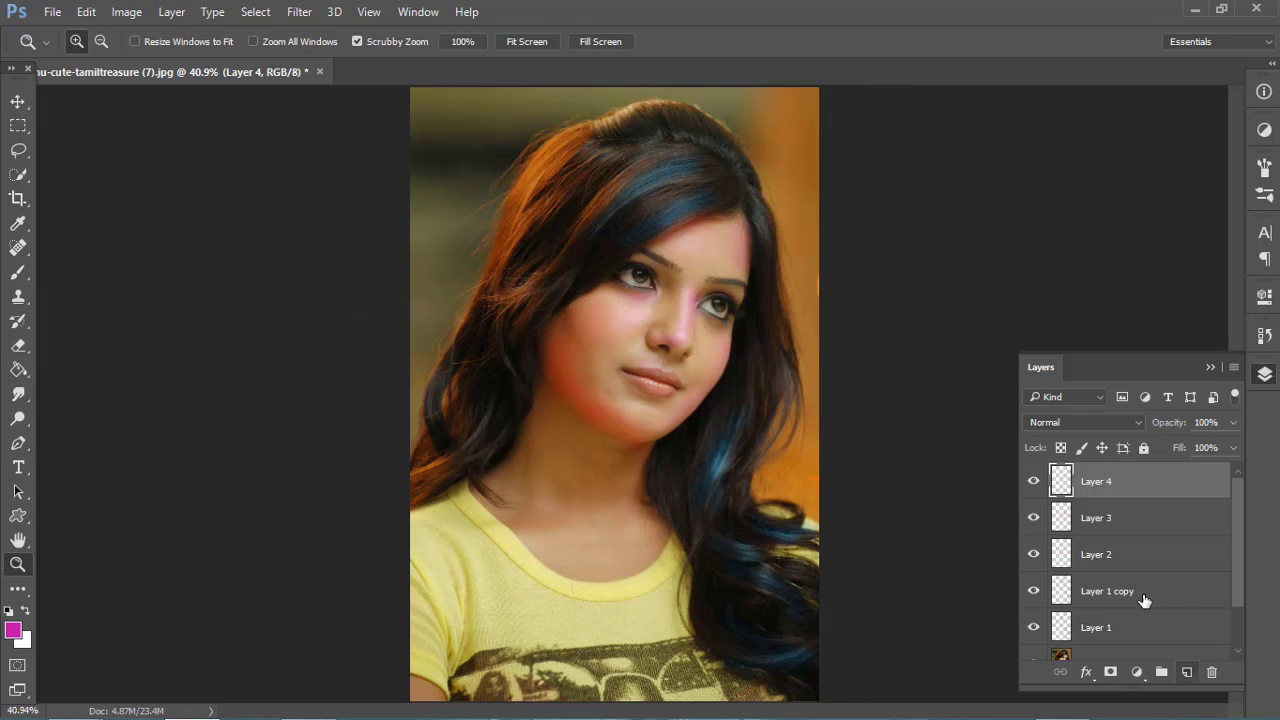
left_click(18, 394)
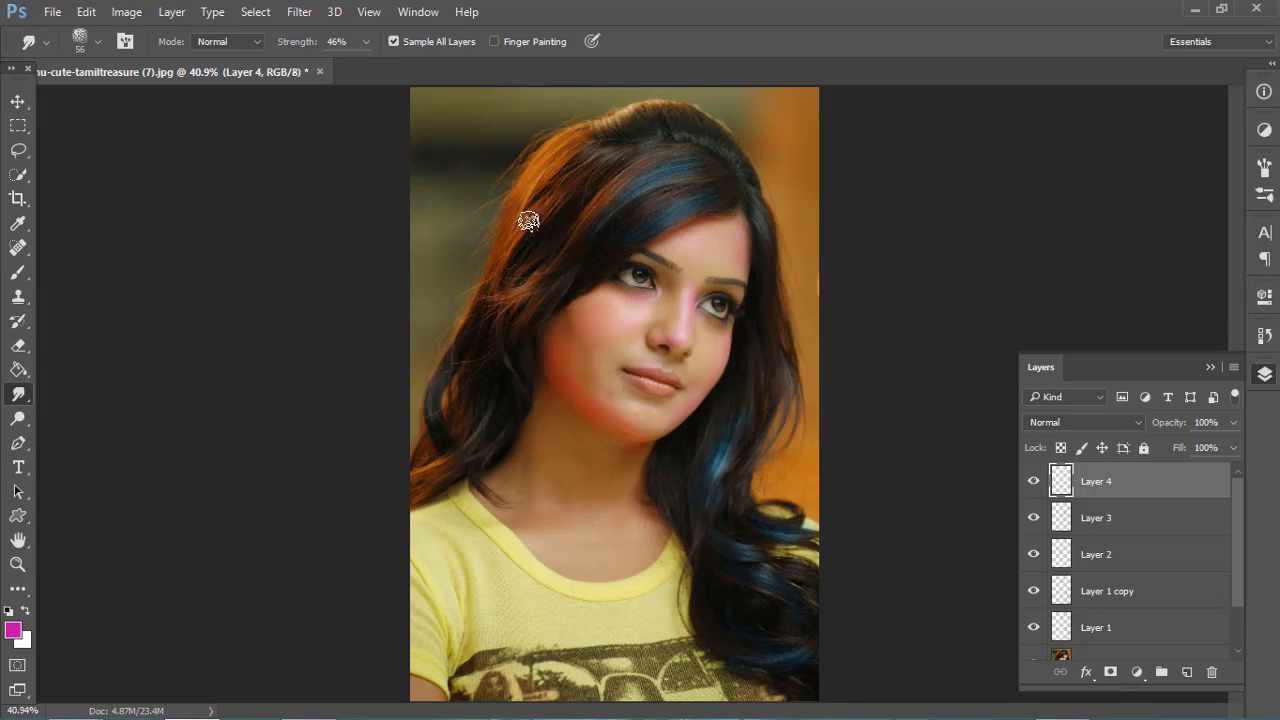
right_click(633, 260)
scroll(777, 480, "down", 5)
scroll(748, 486, "down", 5)
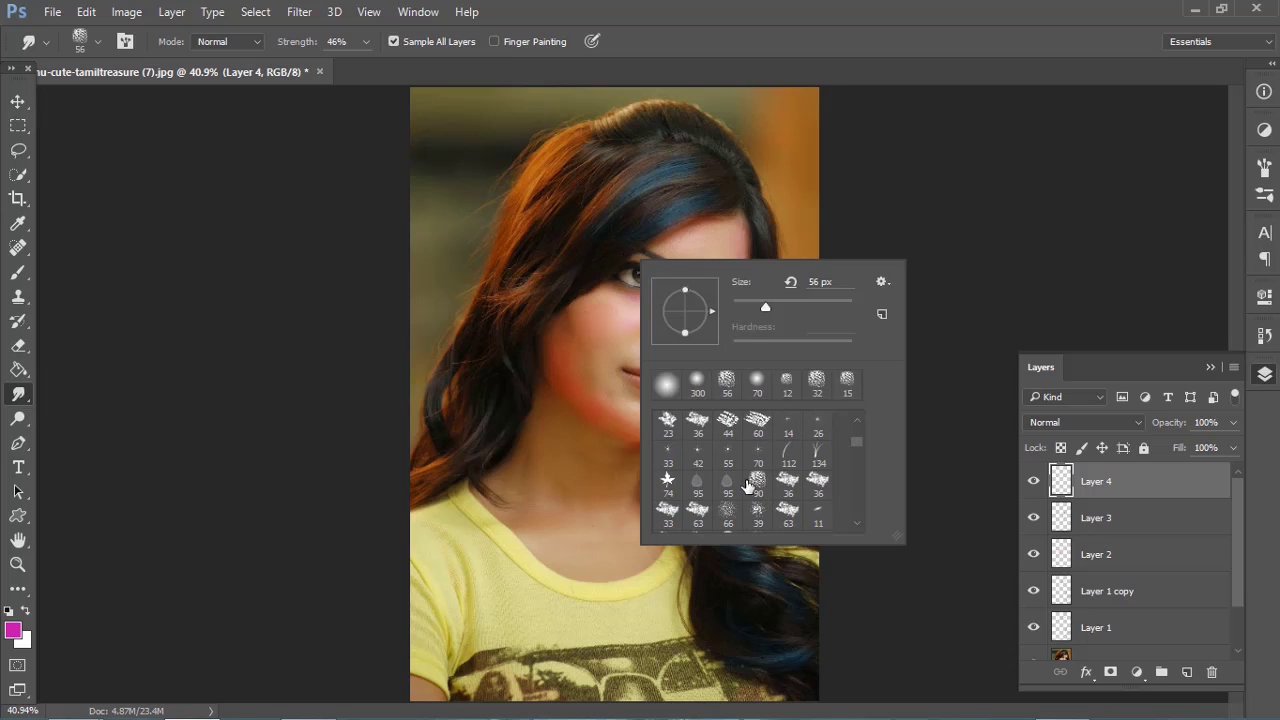
Set brush spacing to 1%, smudge strength to 35%, and zoom the face to 100%
left_click(1264, 165)
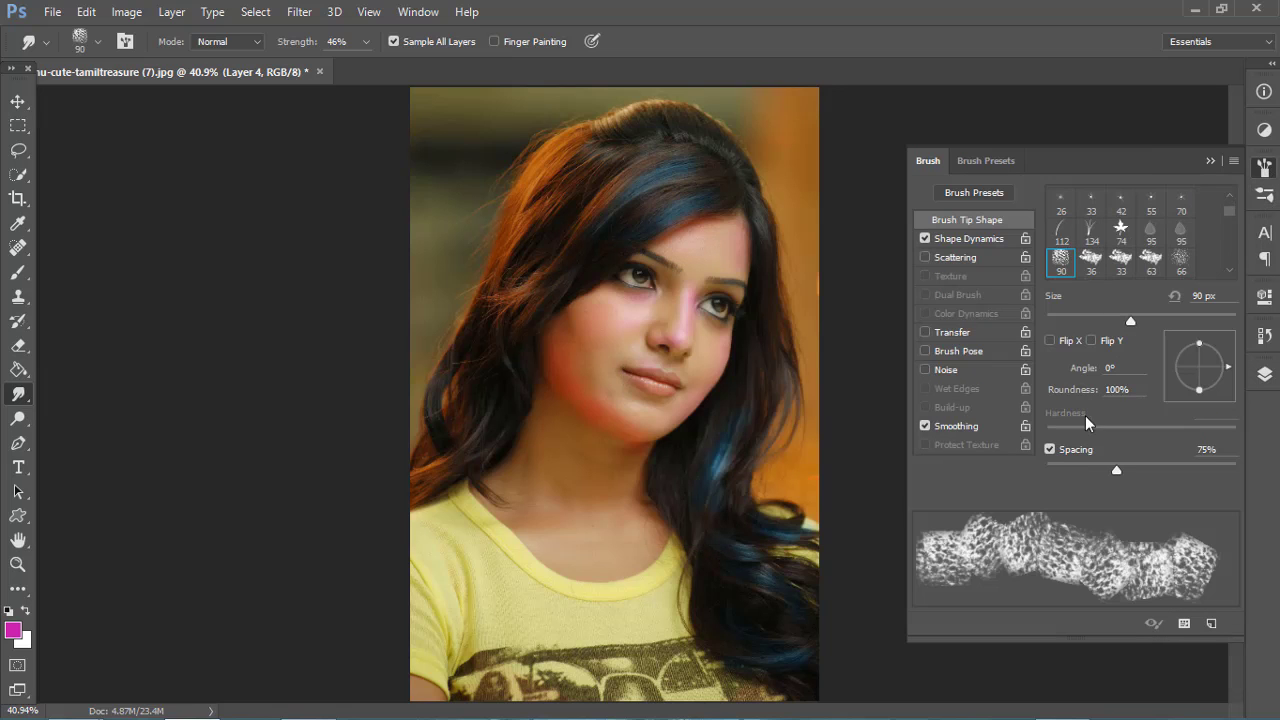
left_click_drag(1115, 469, 993, 466)
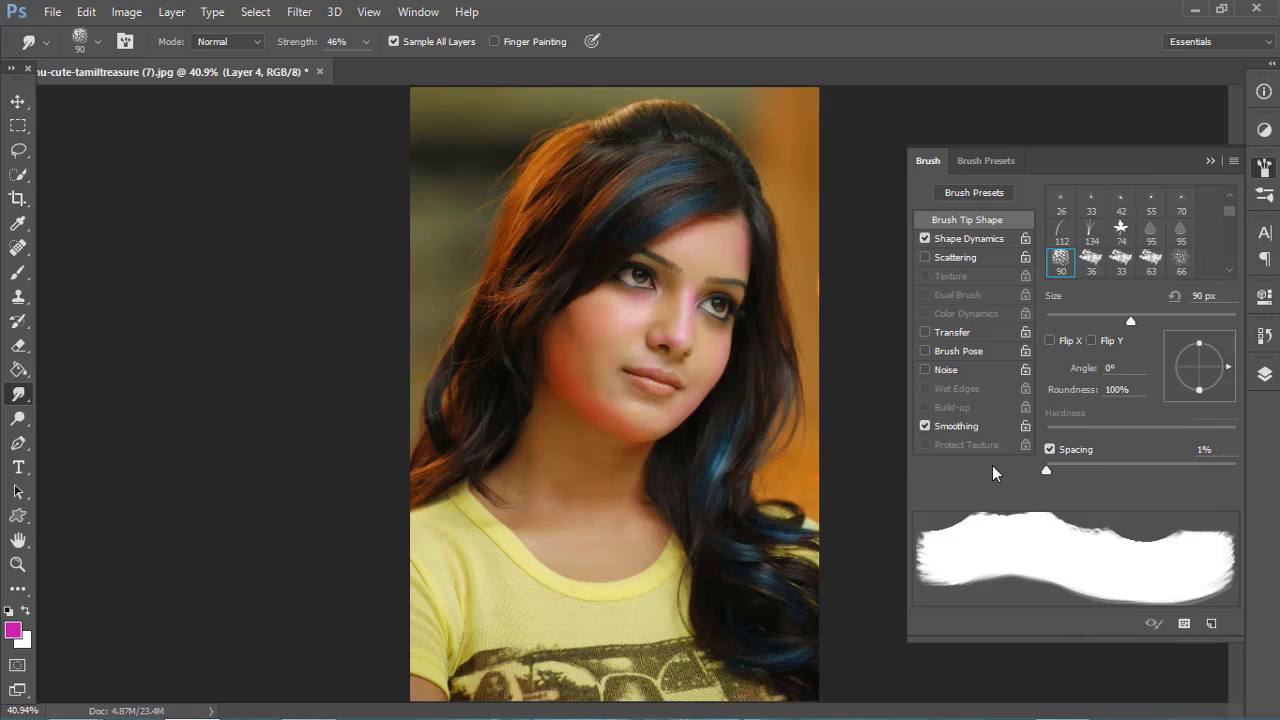
left_click(1210, 160)
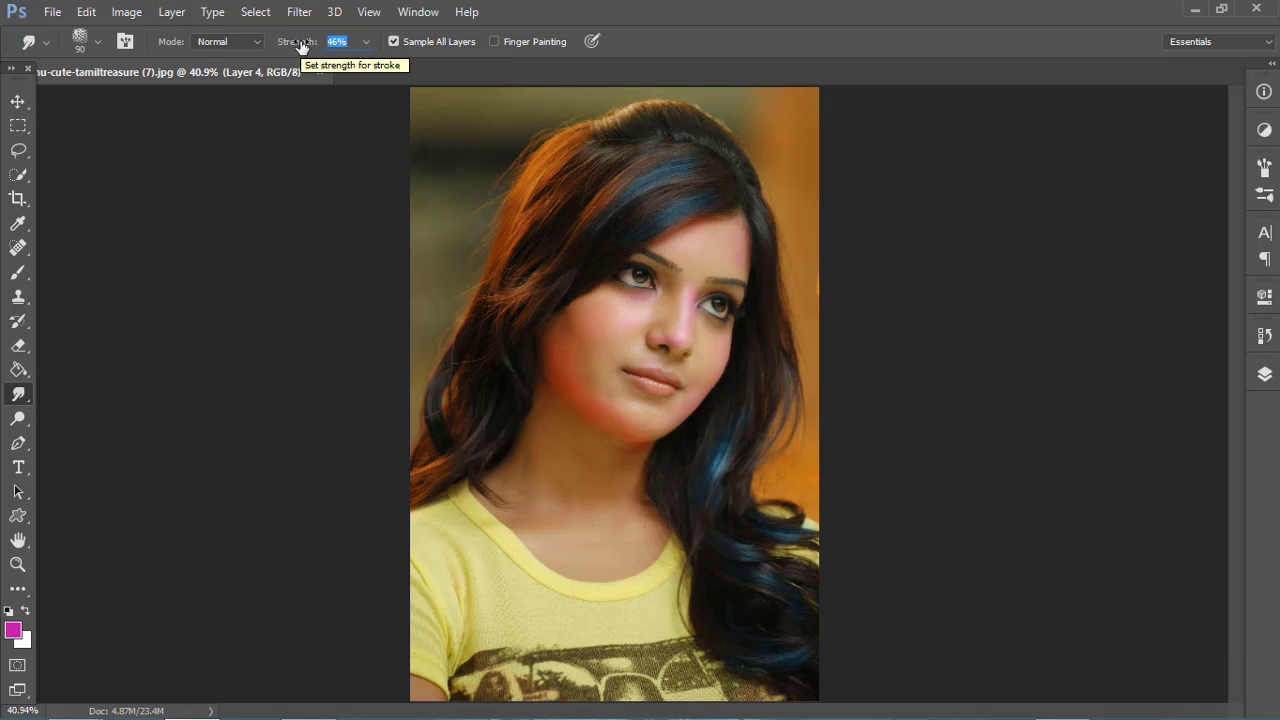
type("35")
key("Return")
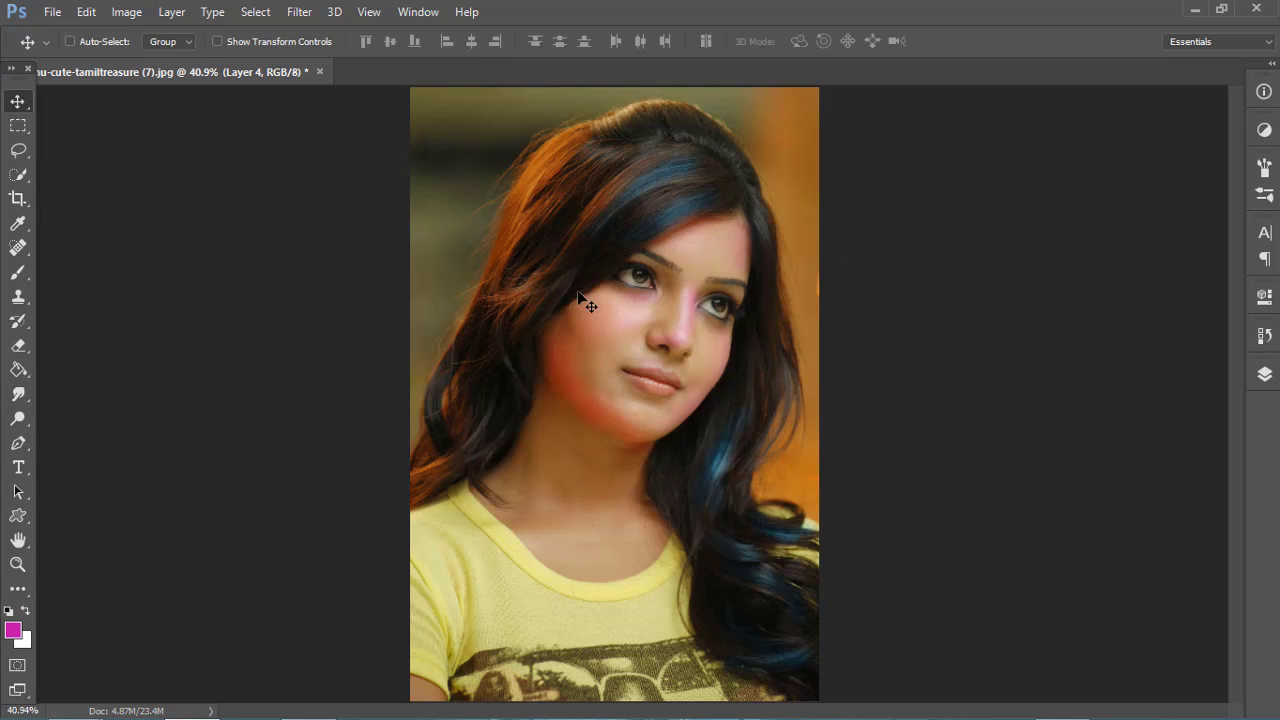
left_click(680, 300, "ctrl")
Reselect the Smudge tool, check its brush tip and the active layer
key("b")
left_click(17, 395)
scroll(450, 370, "up", 1)
right_click(871, 340)
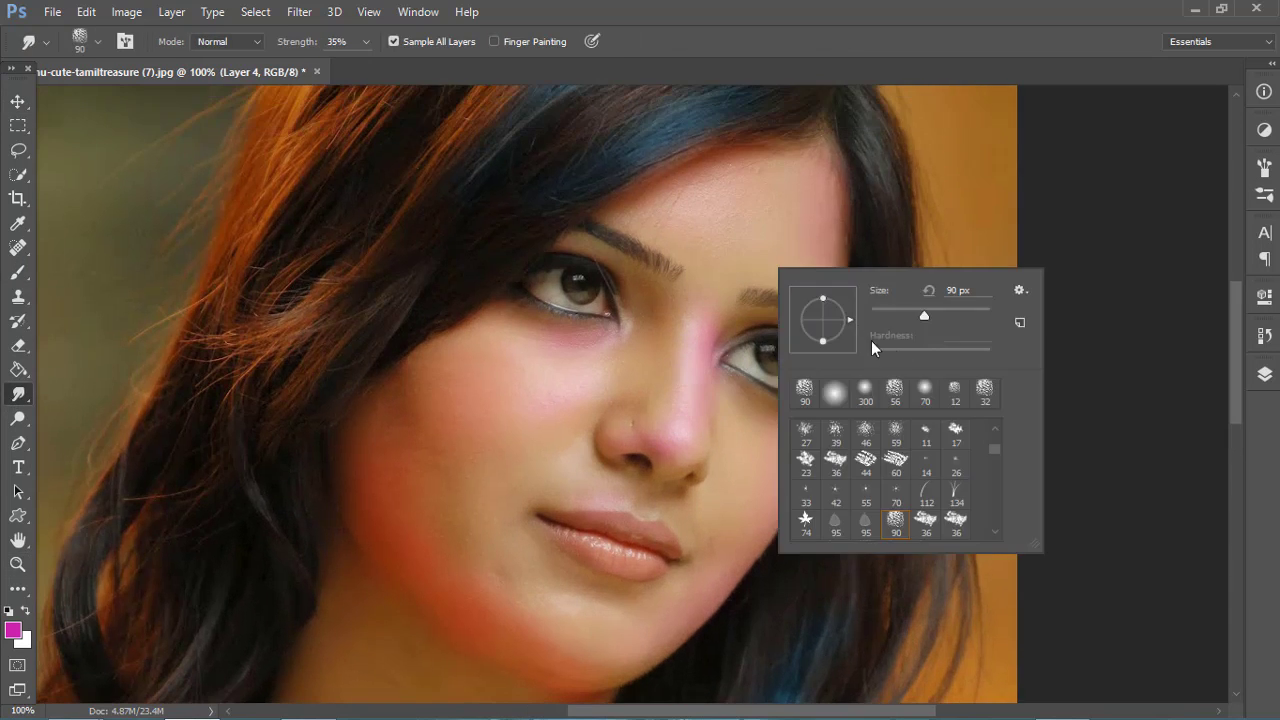
left_click(1264, 374)
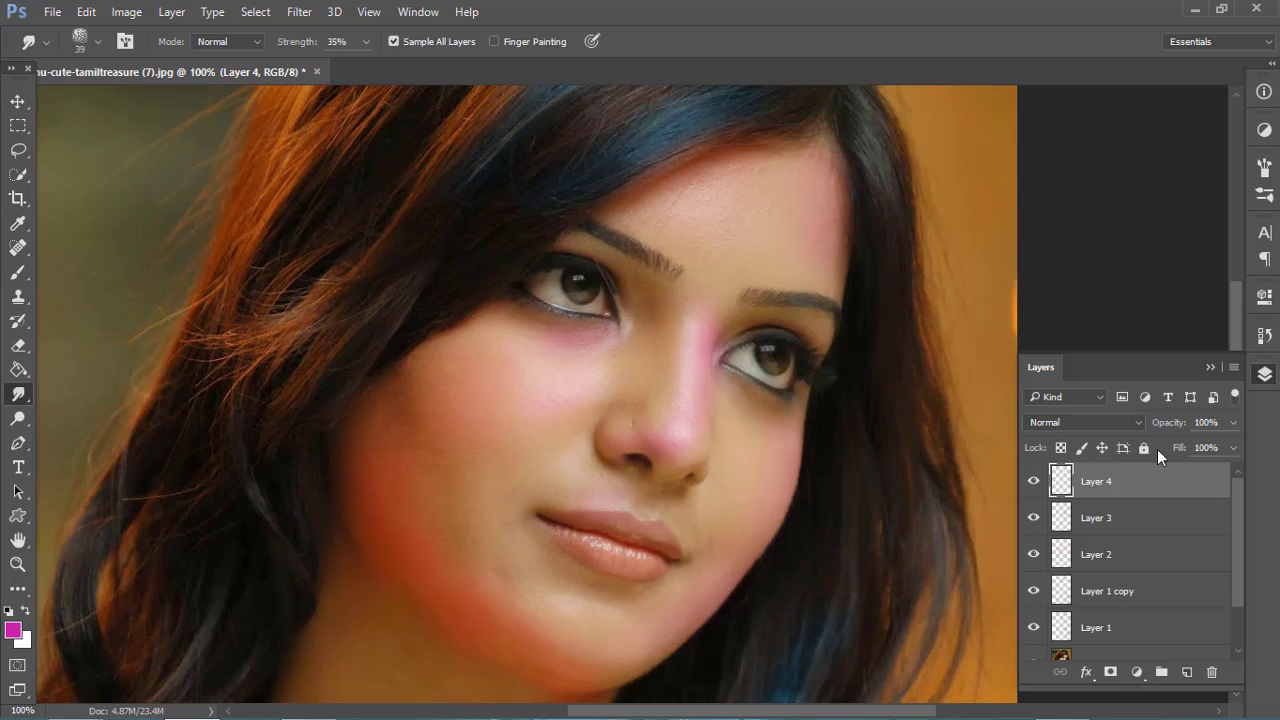
left_click(698, 233)
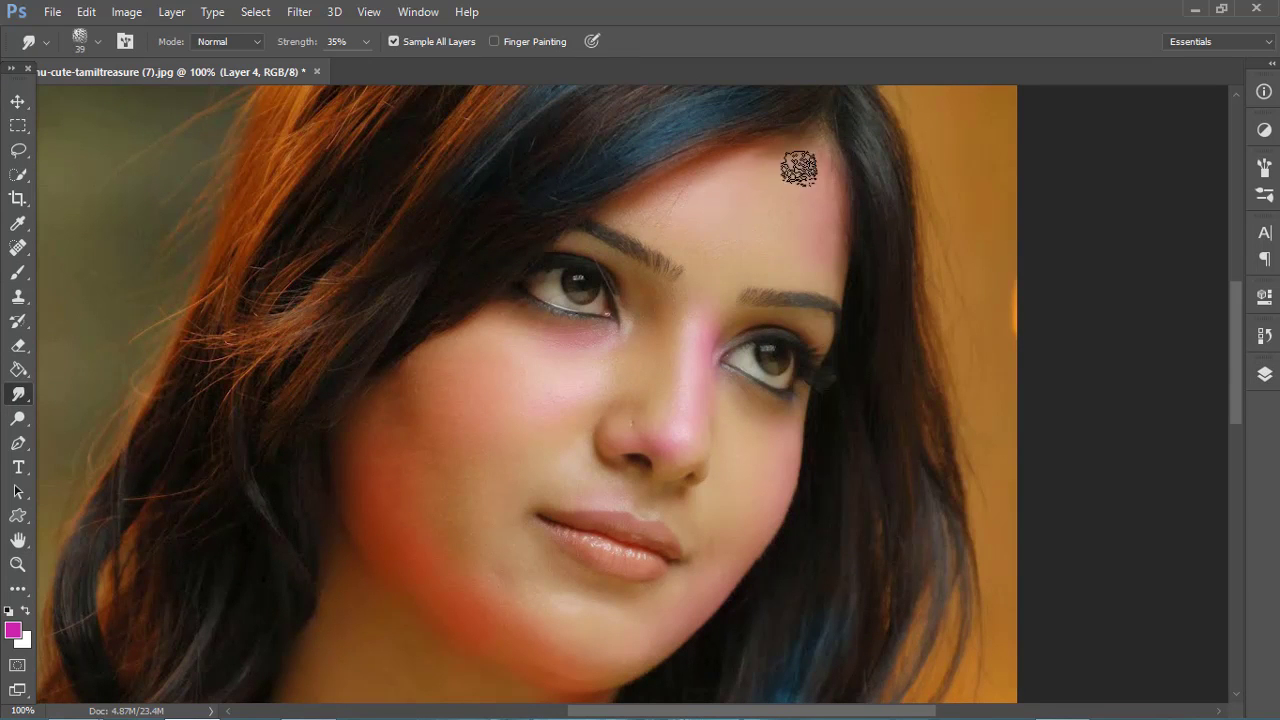
scroll(600, 310, "down", 2)
scroll(600, 310, "left", 1)
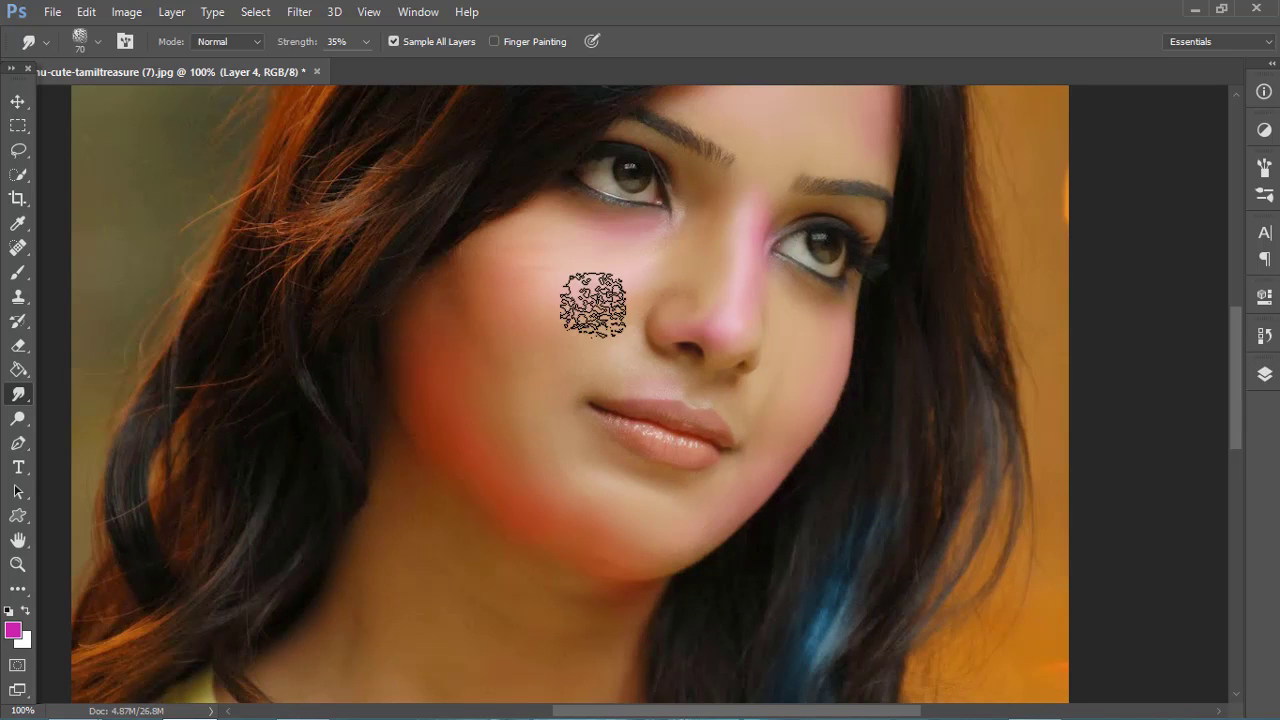
Smudge the cheek under the left eye and the lip corner with a smaller brush
mouse_move(592, 300)
left_mouse_down()
mouse_move(580, 266)
mouse_move(500, 271)
left_mouse_up()
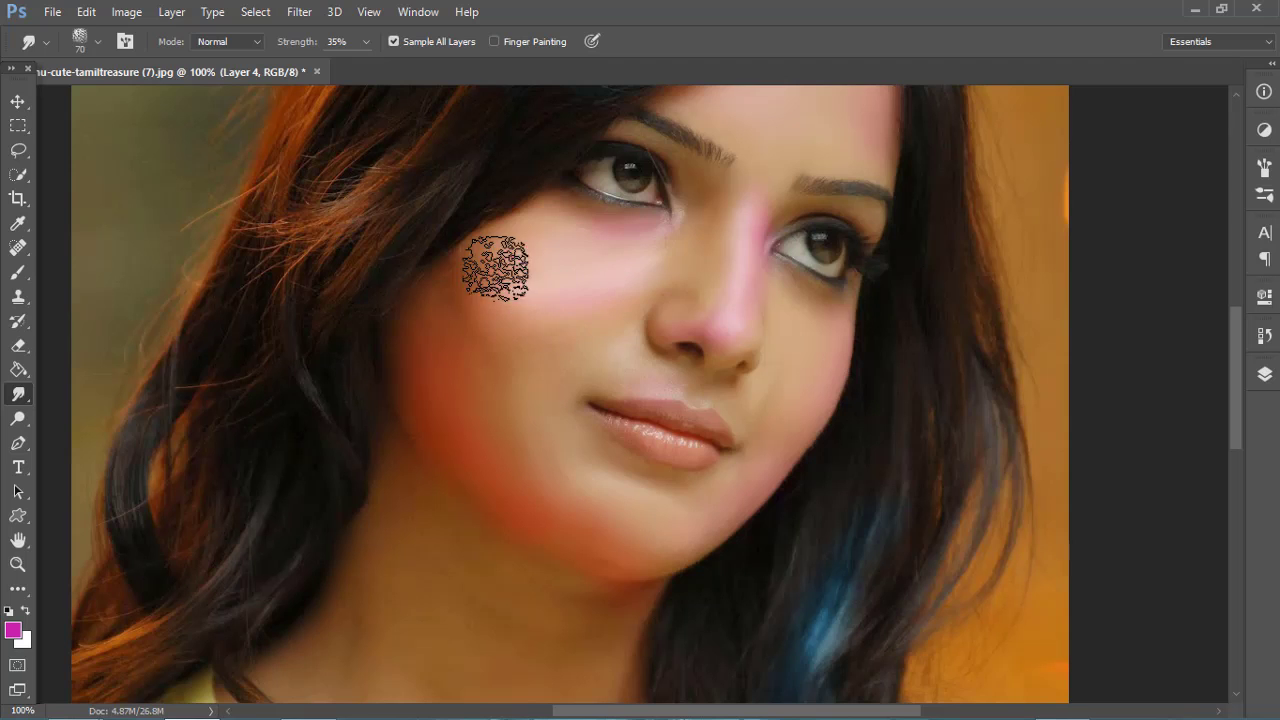
key("bracketleft")
key("bracketleft")
key("bracketleft")
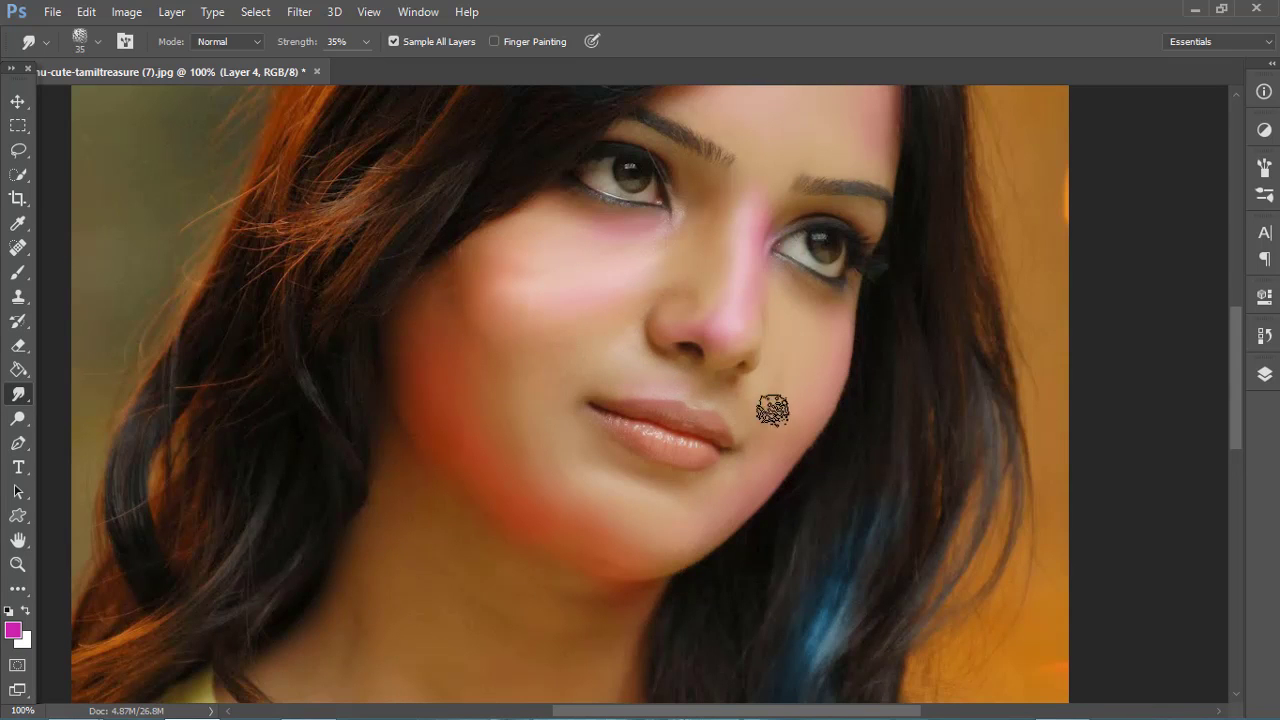
left_click_drag(570, 427, 634, 433)
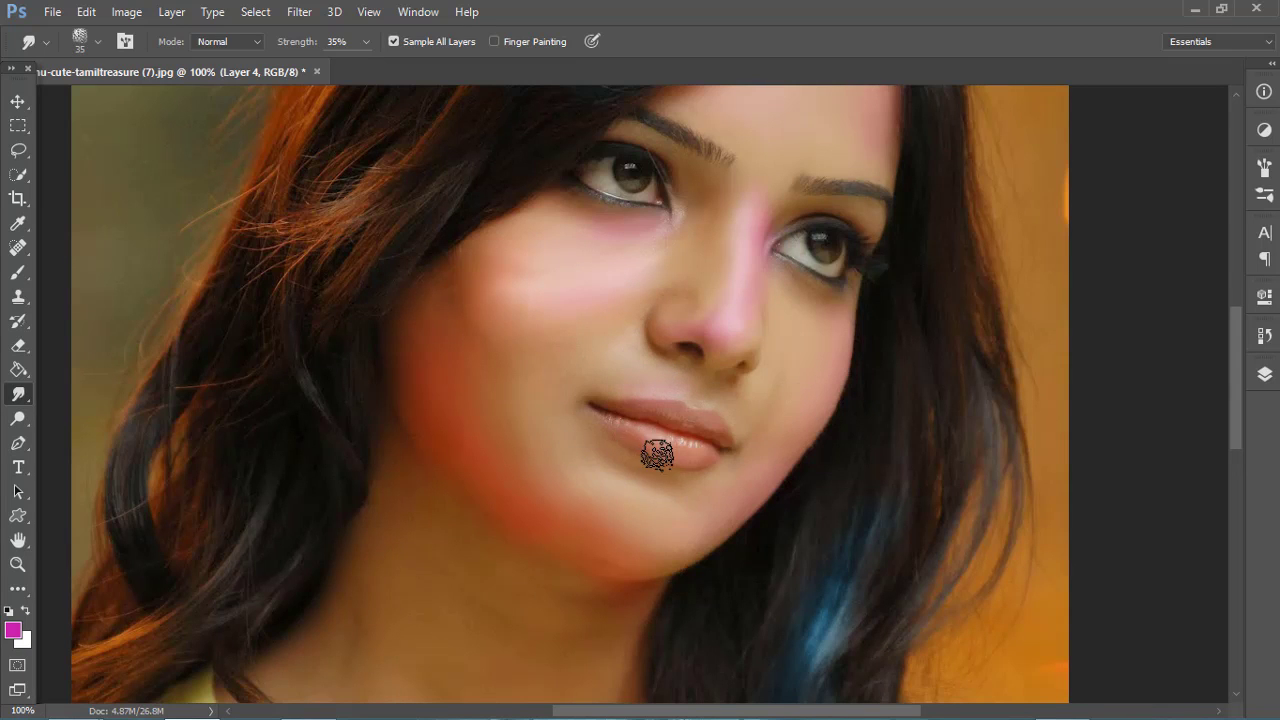
key("z")
right_click(684, 396)
left_click(706, 412)
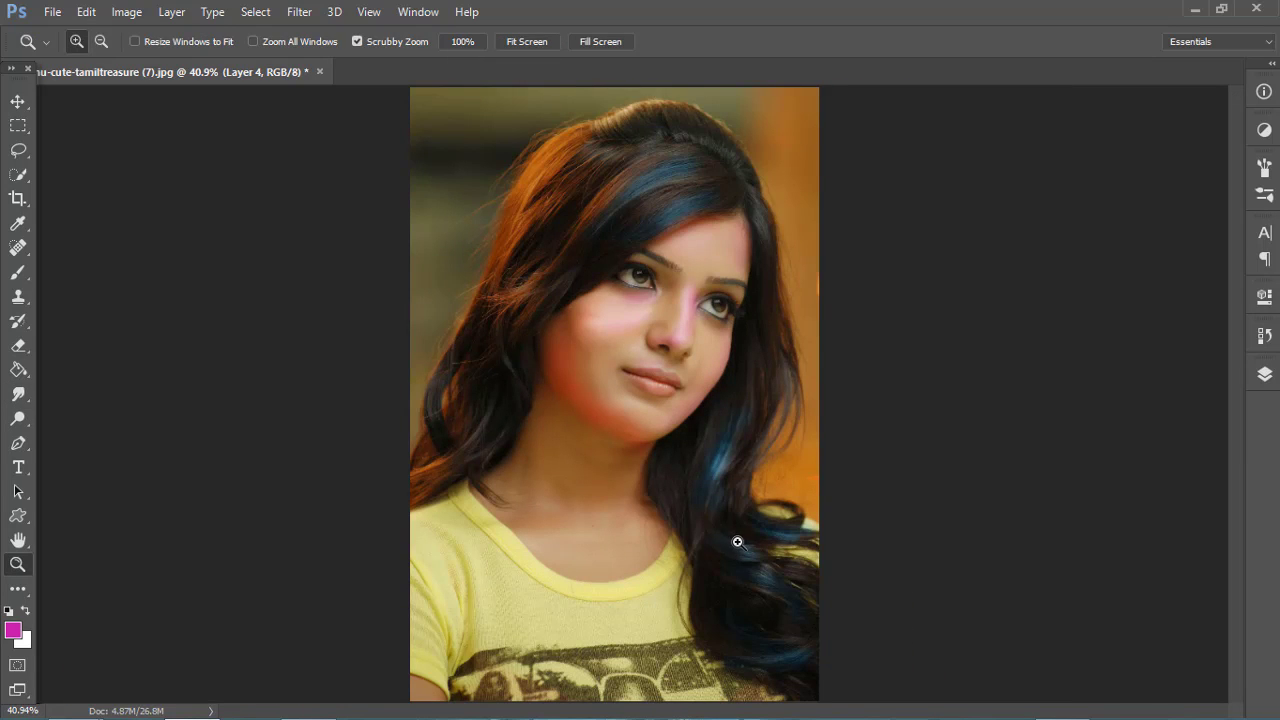
key("e")
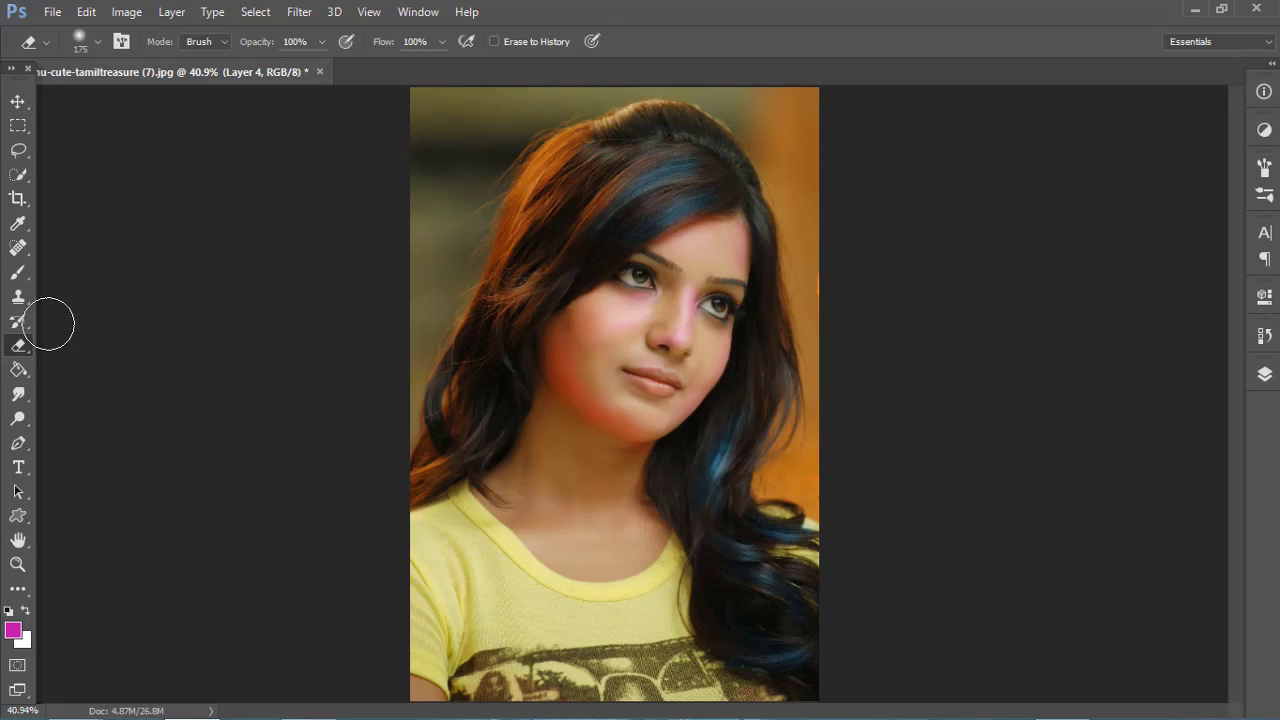
Zoom in on the eyes and nose and smudge them with a small brush
left_click(18, 394)
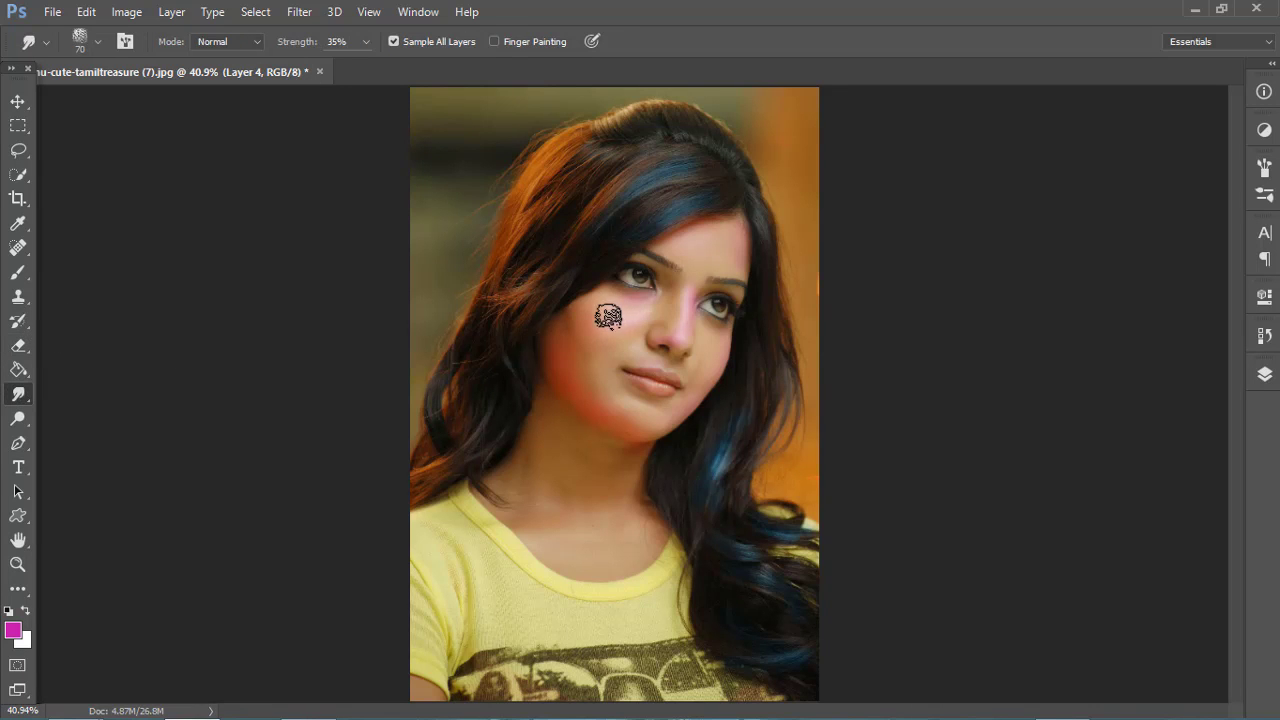
key("z")
left_click(667, 370)
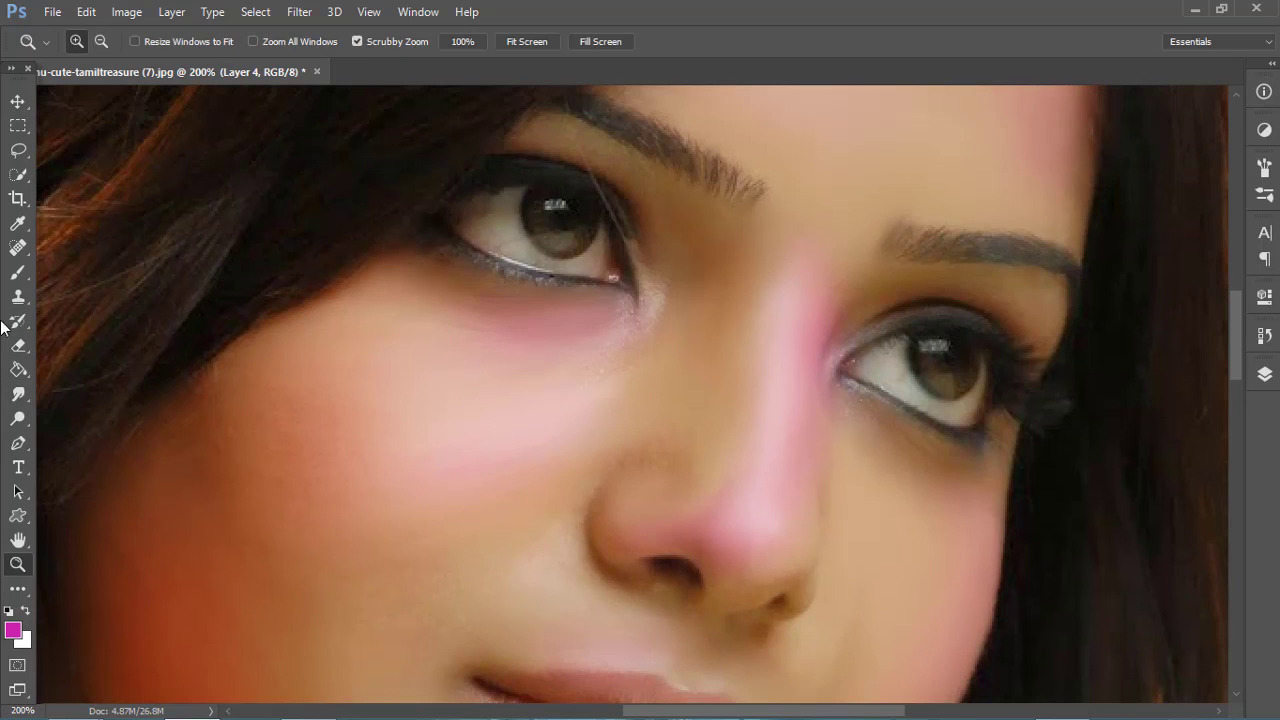
left_click(18, 394)
scroll(420, 340, "down", 2)
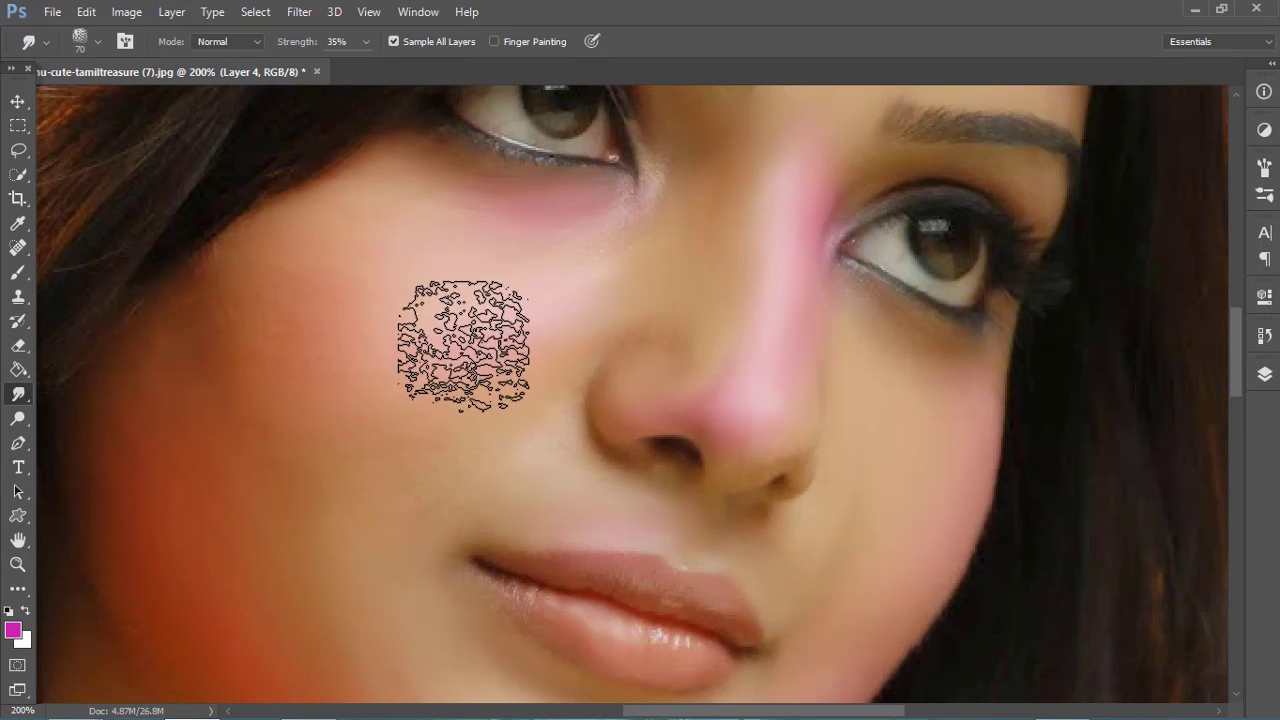
key("bracketleft")
key("bracketleft")
key("bracketleft")
key("bracketleft")
key("bracketleft")
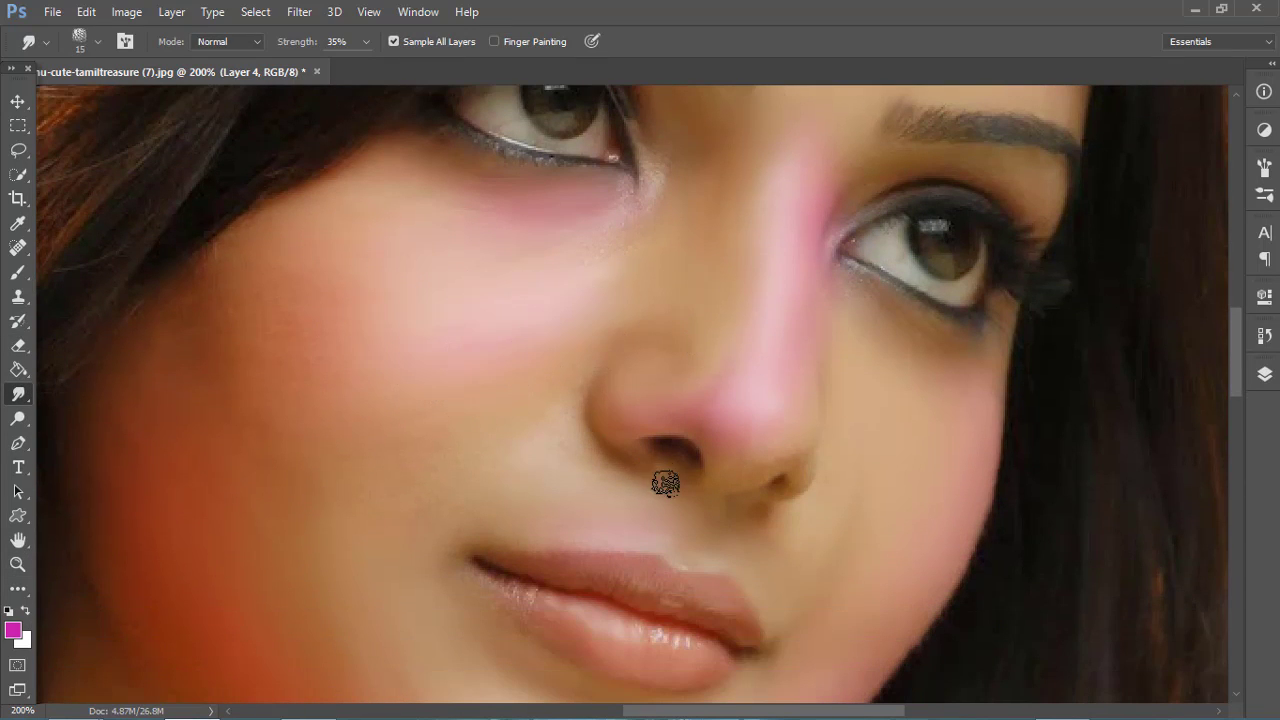
scroll(743, 430, "up", 1)
scroll(746, 374, "up", 1)
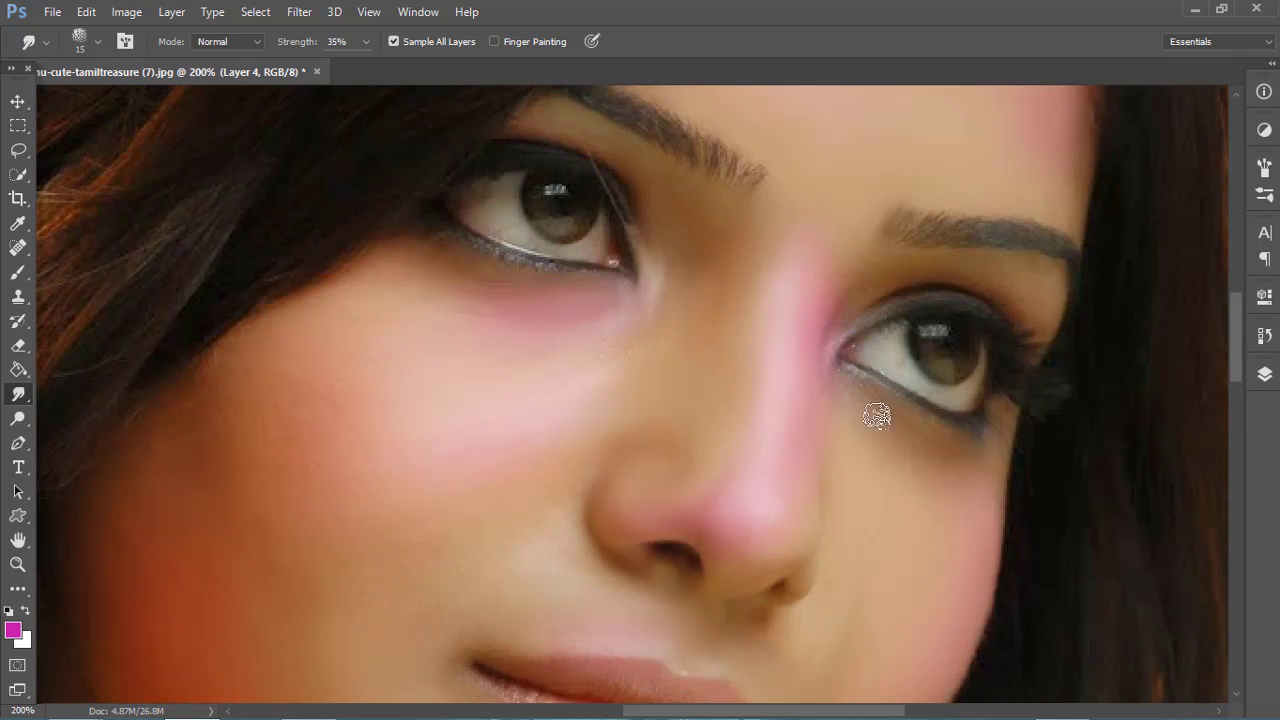
Enlarge the smudge brush to 30, blend the cheek blush, and view the whole portrait
key("bracketright")
key("bracketright")
key("bracketright")
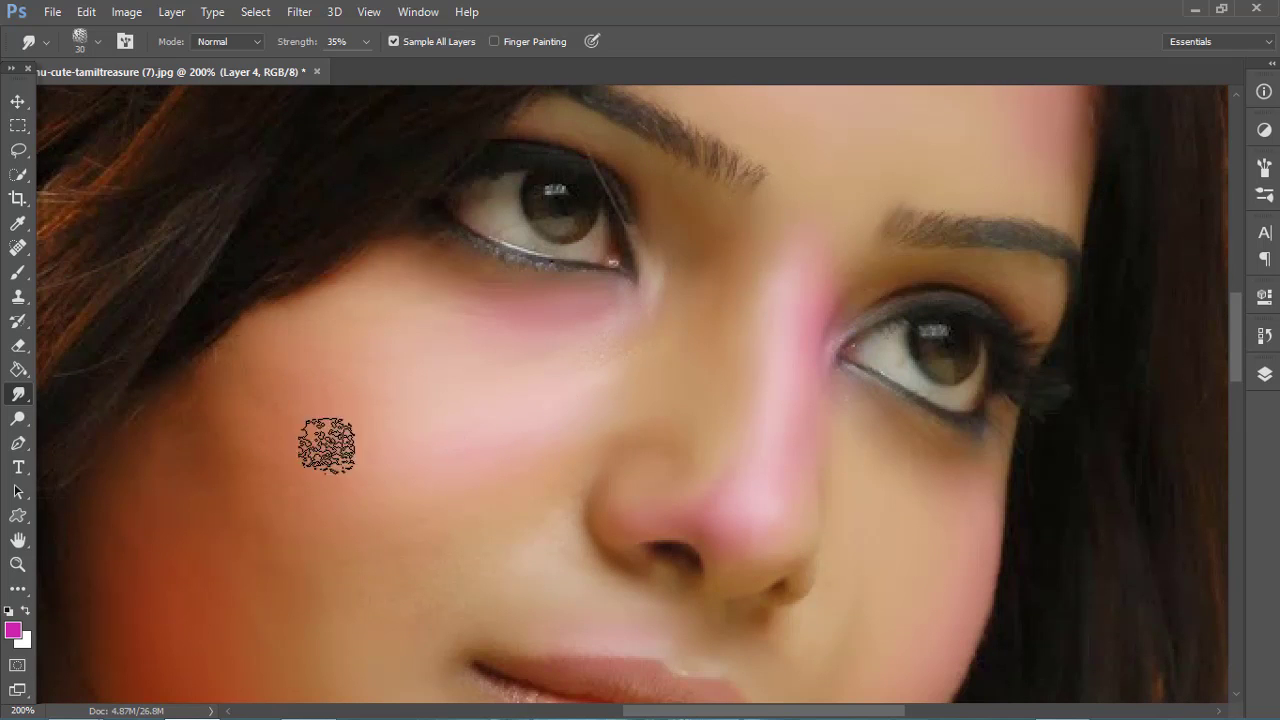
scroll(335, 405, "down", 1)
scroll(391, 543, "down", 1)
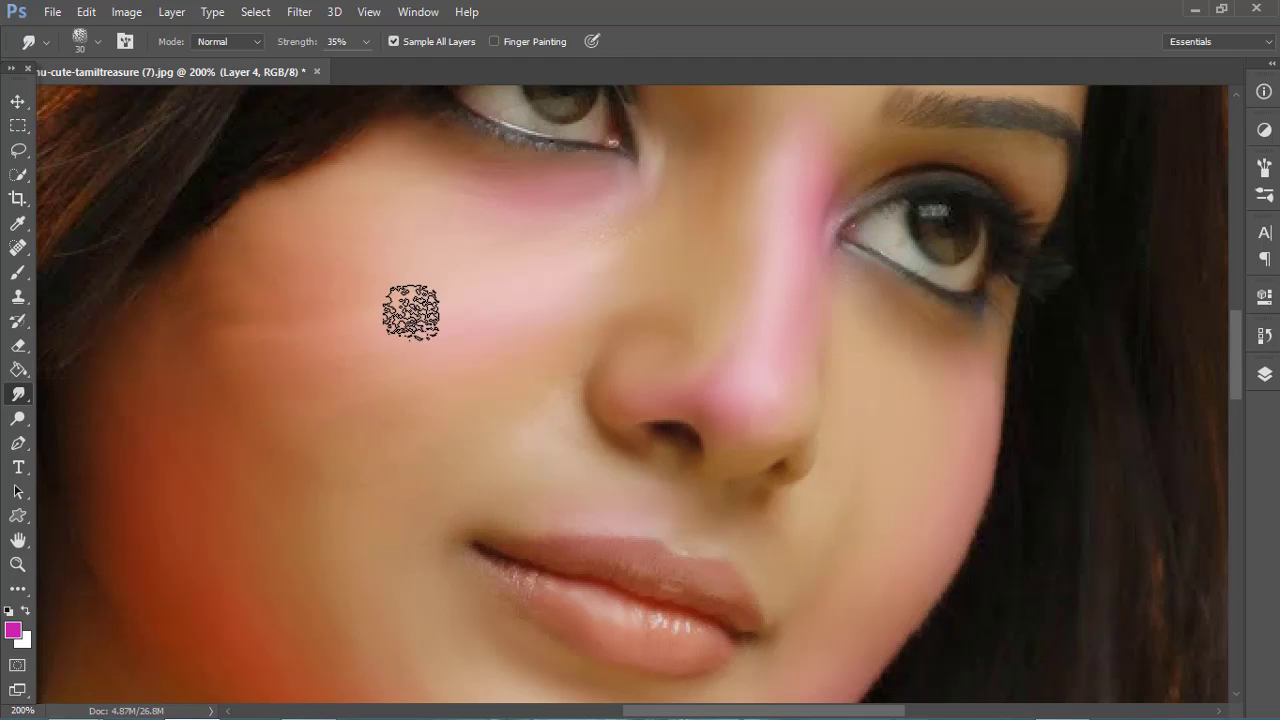
key("z")
key("ctrl+0")
Toggle Layer 4 to compare with the unpainted portrait, then zoom to 200% on nose and lips
key("e")
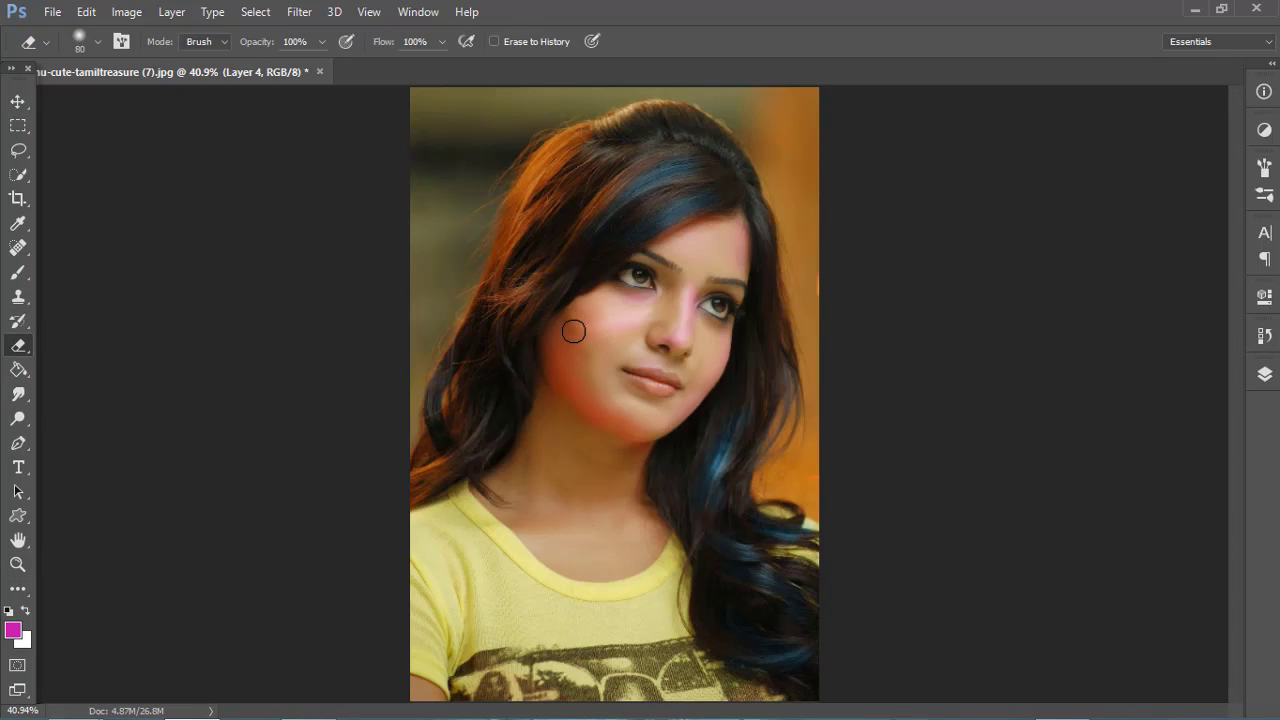
key("z")
left_click(686, 371)
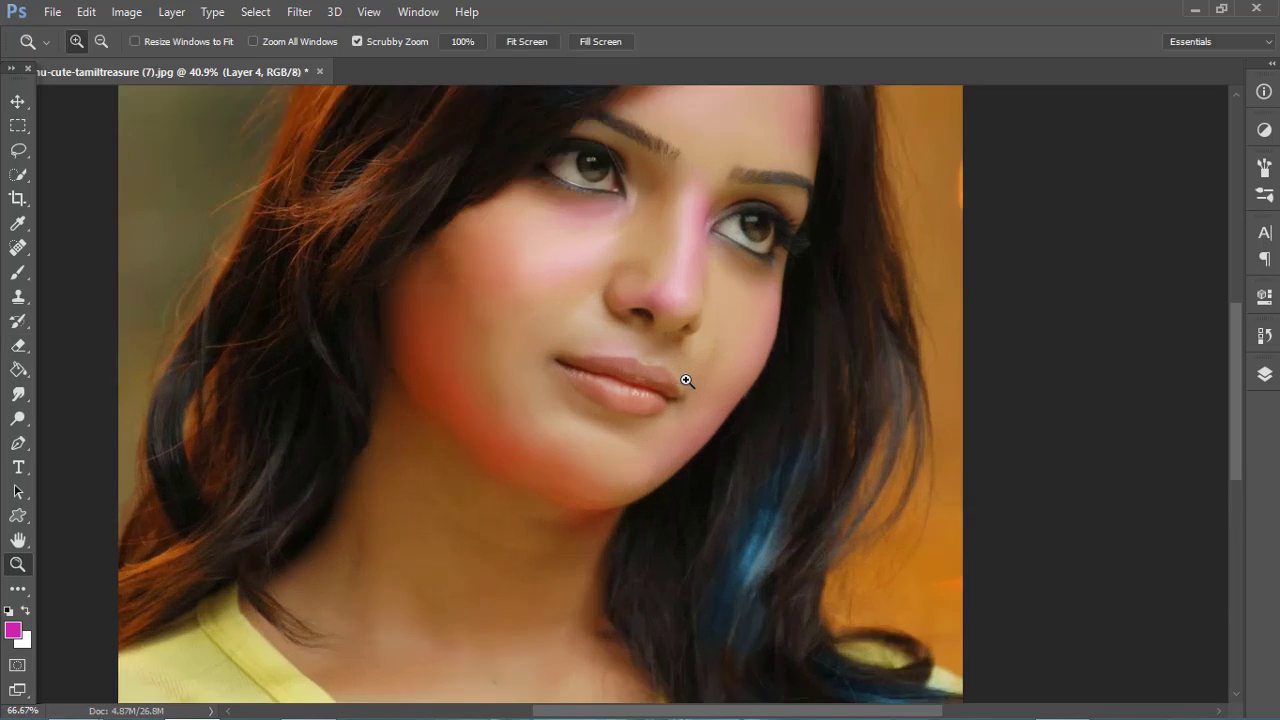
right_click(691, 340)
left_click(733, 340)
left_click(1264, 374)
left_click(1033, 481)
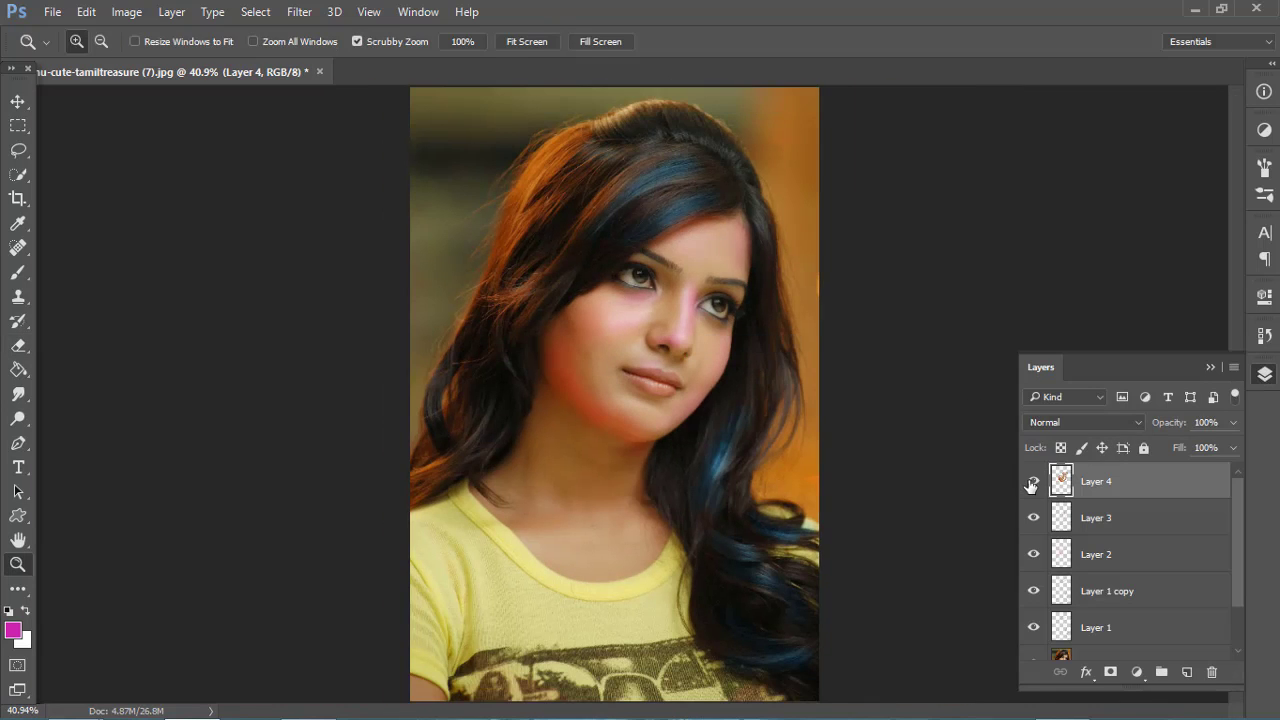
left_click_drag(686, 320, 600, 403)
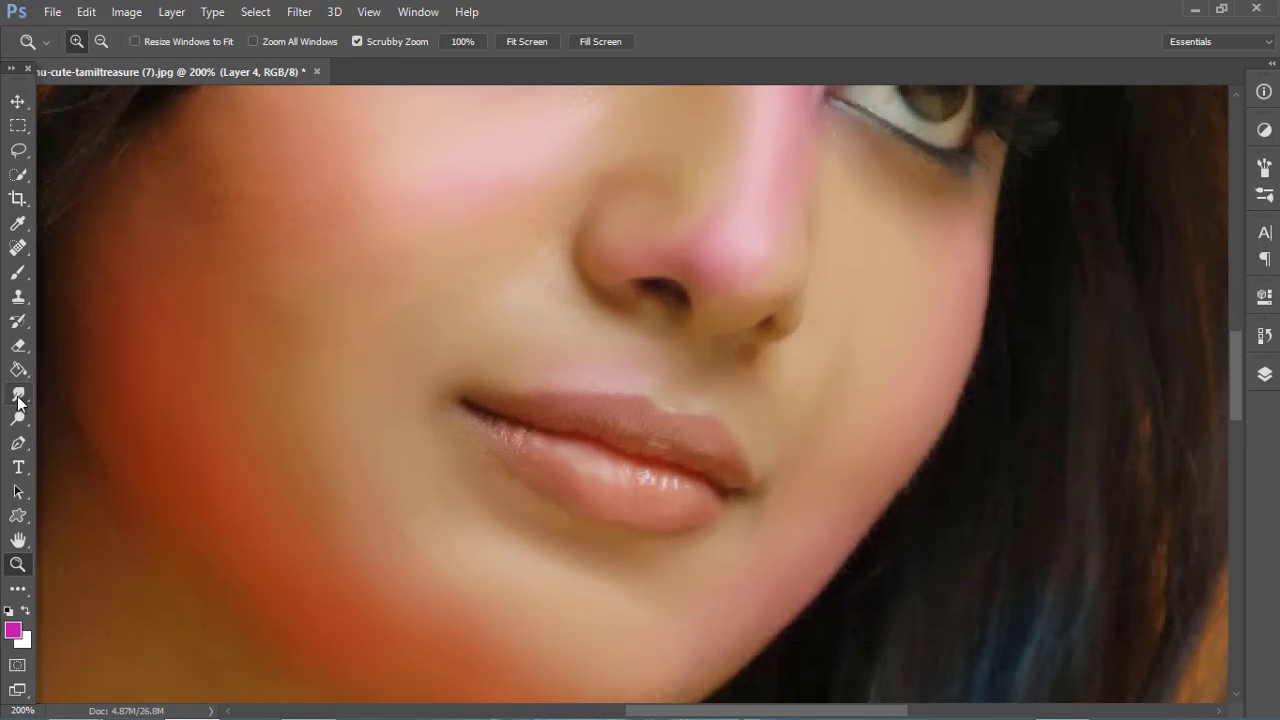
Smudge the lip highlights into soft painterly strokes, then move up the face
left_click(18, 396)
mouse_move(557, 466)
left_mouse_down()
mouse_move(580, 463)
mouse_move(520, 434)
mouse_move(670, 487)
mouse_move(571, 429)
mouse_move(729, 480)
left_mouse_up()
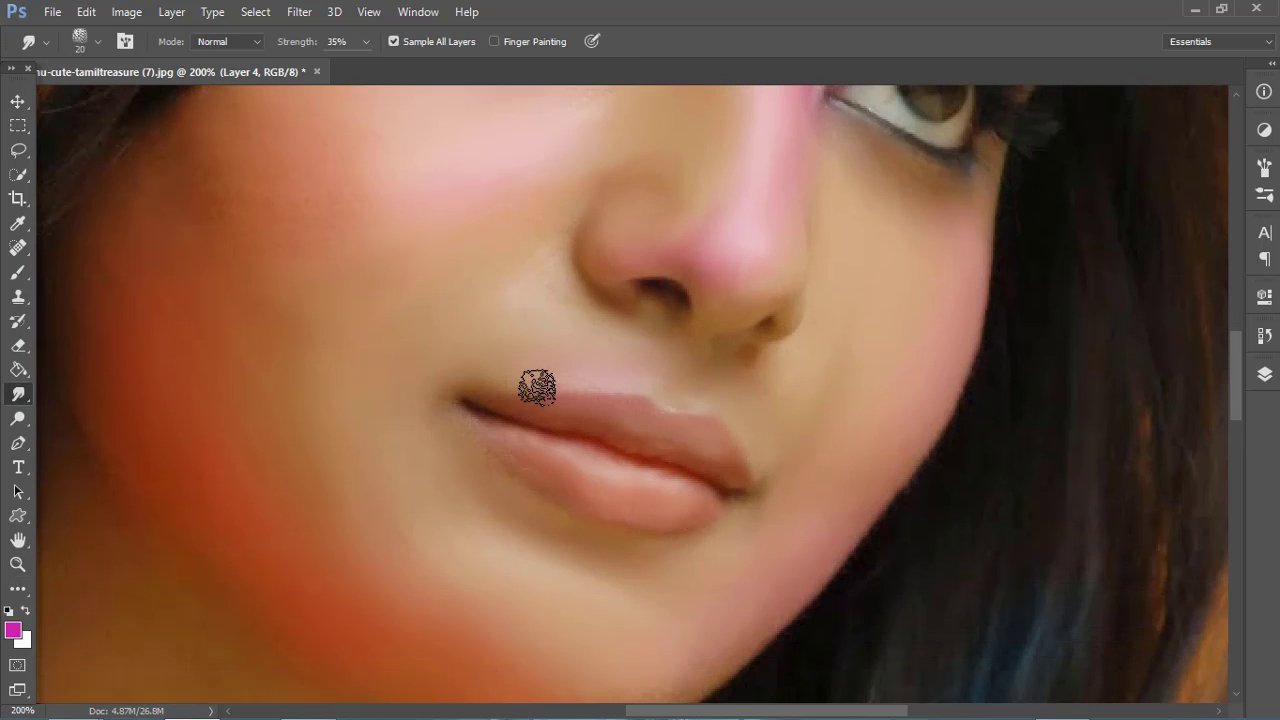
scroll(800, 354, "up", 1)
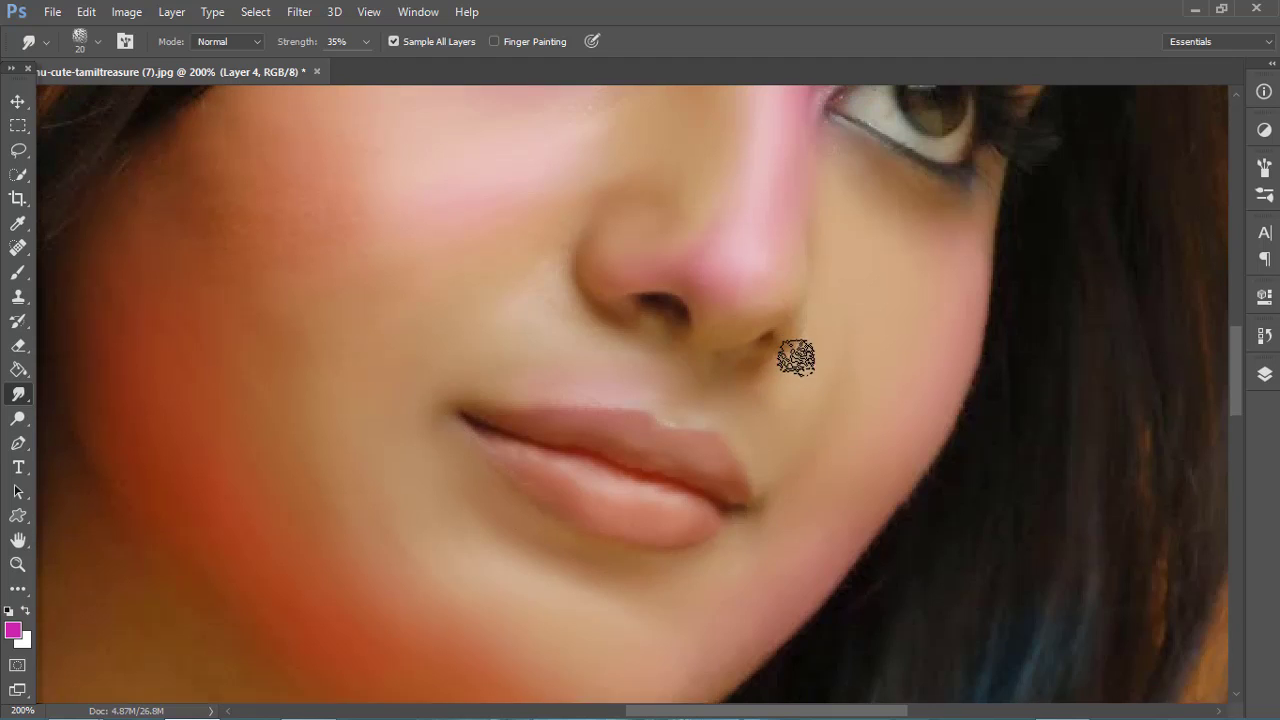
scroll(795, 300, "up", 3)
scroll(790, 262, "up", 2)
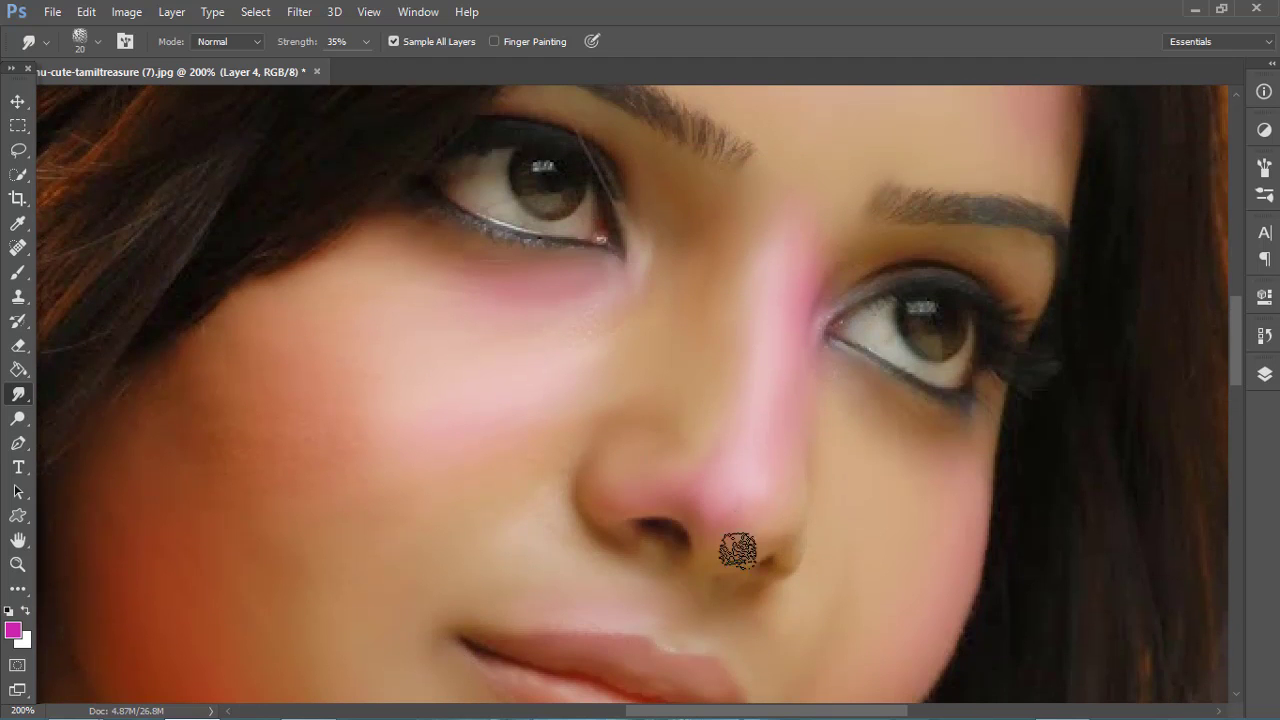
scroll(755, 490, "up", 1)
scroll(780, 420, "up", 3)
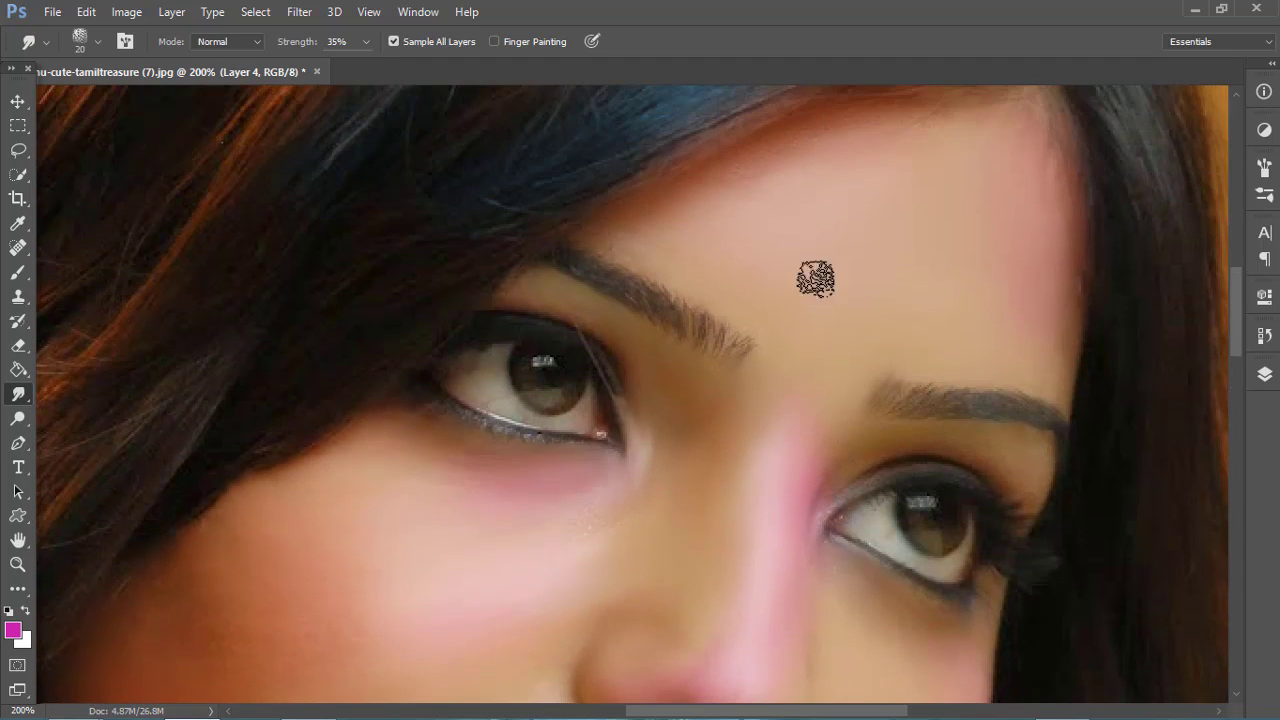
scroll(833, 158, "up", 1)
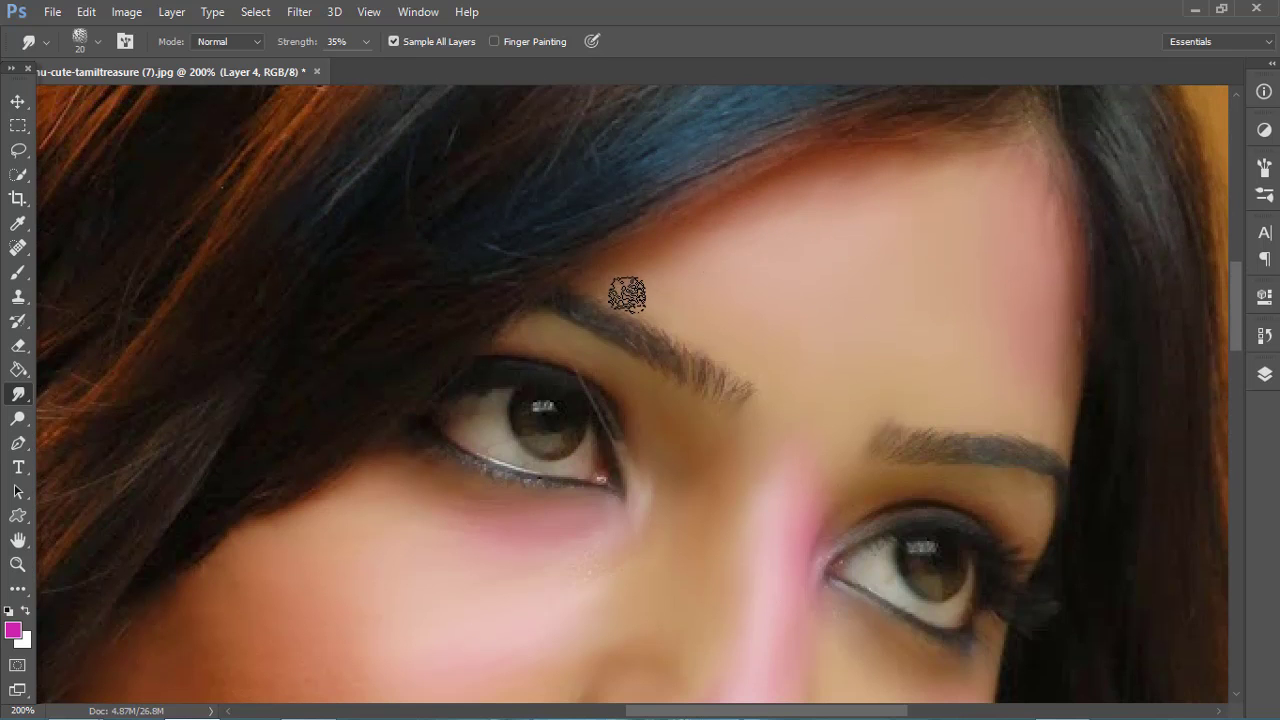
Zoom to 100% on the cheek, enlarge the smudge brush to 45, then fit the image on screen
key("z")
right_click(757, 268)
left_click(818, 273)
left_click(585, 382)
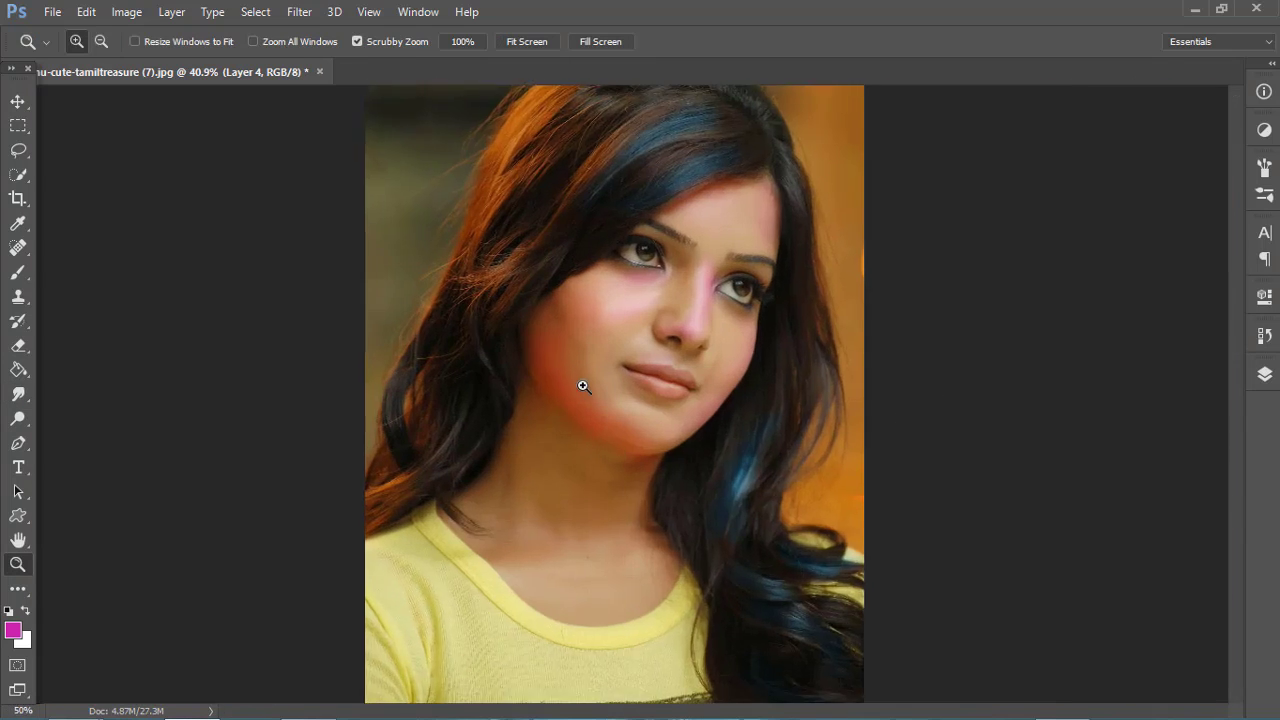
left_click(20, 396)
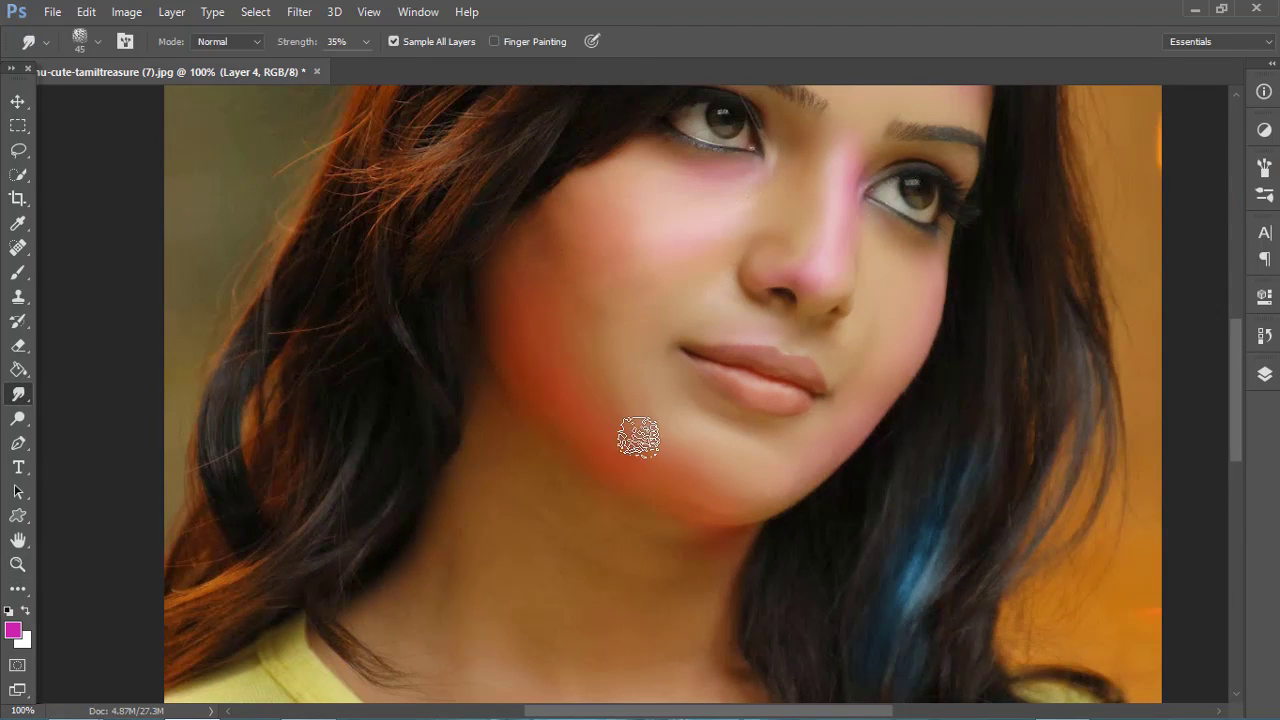
key("bracketright")
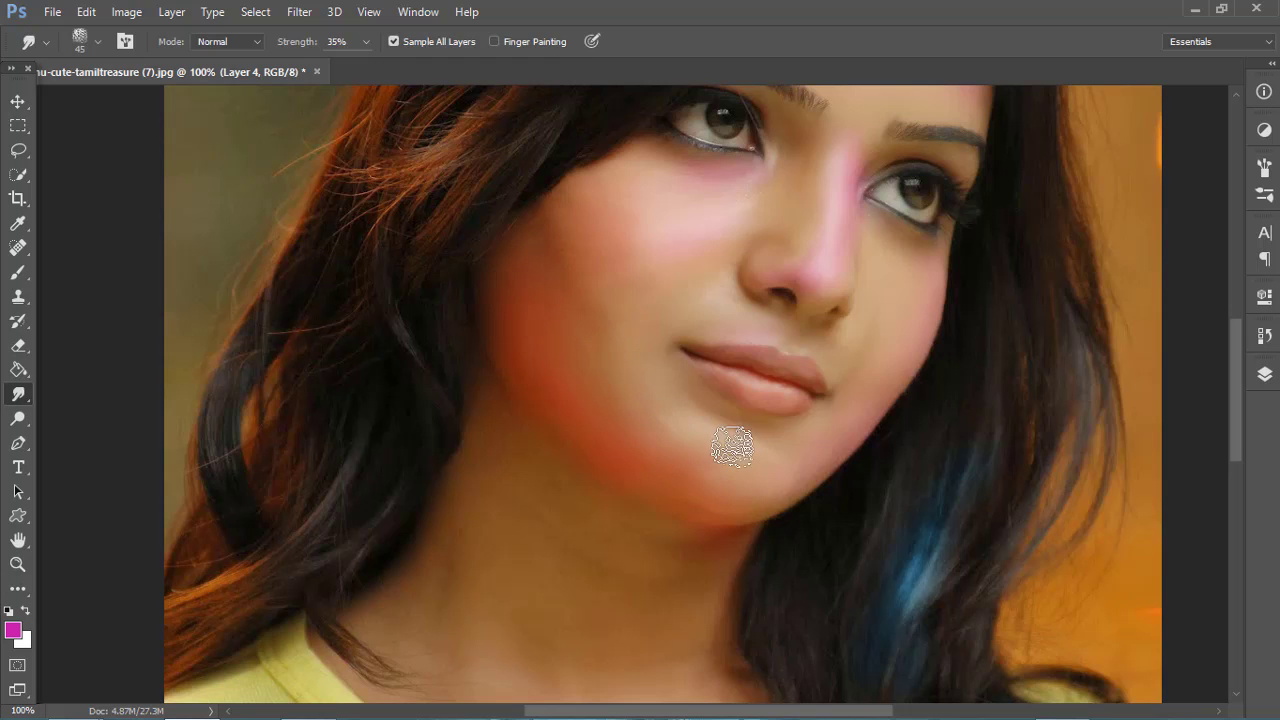
key("z")
right_click(645, 340)
left_click(690, 349)
left_click(1264, 374)
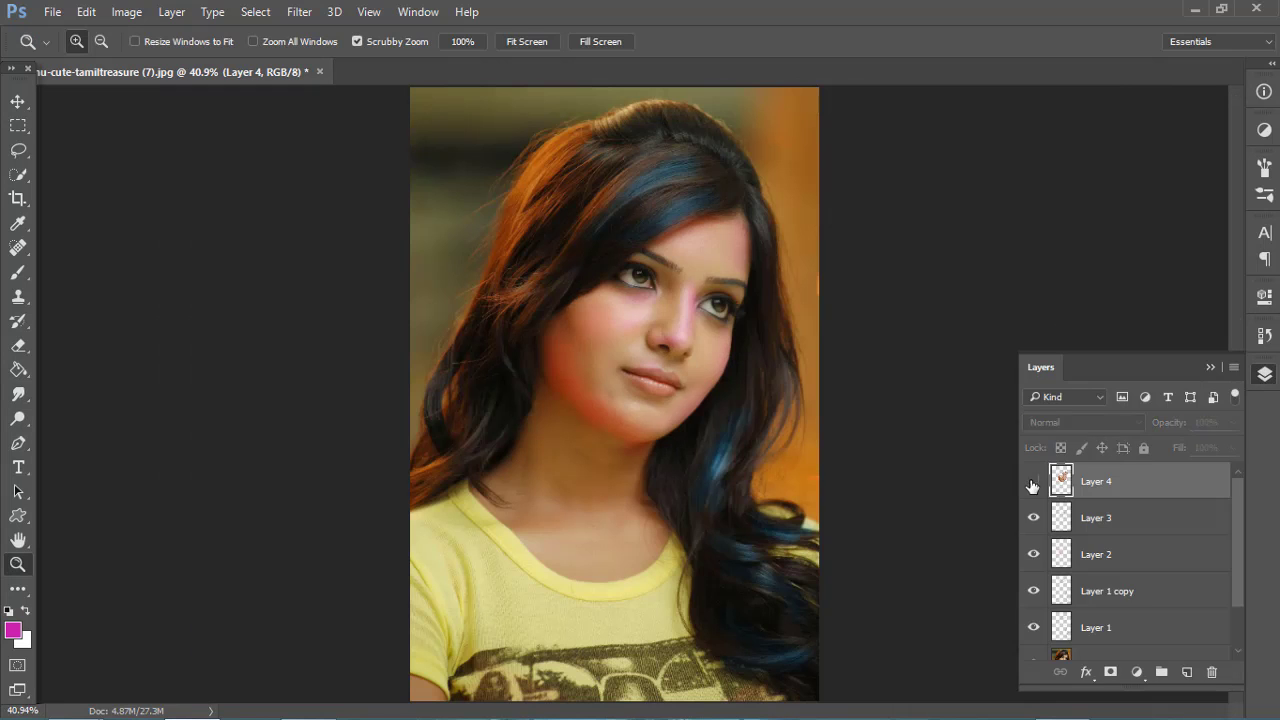
Erase stray smudging near the hair by the eye, then zoom in on the face and neck
left_click(592, 288)
key("e")
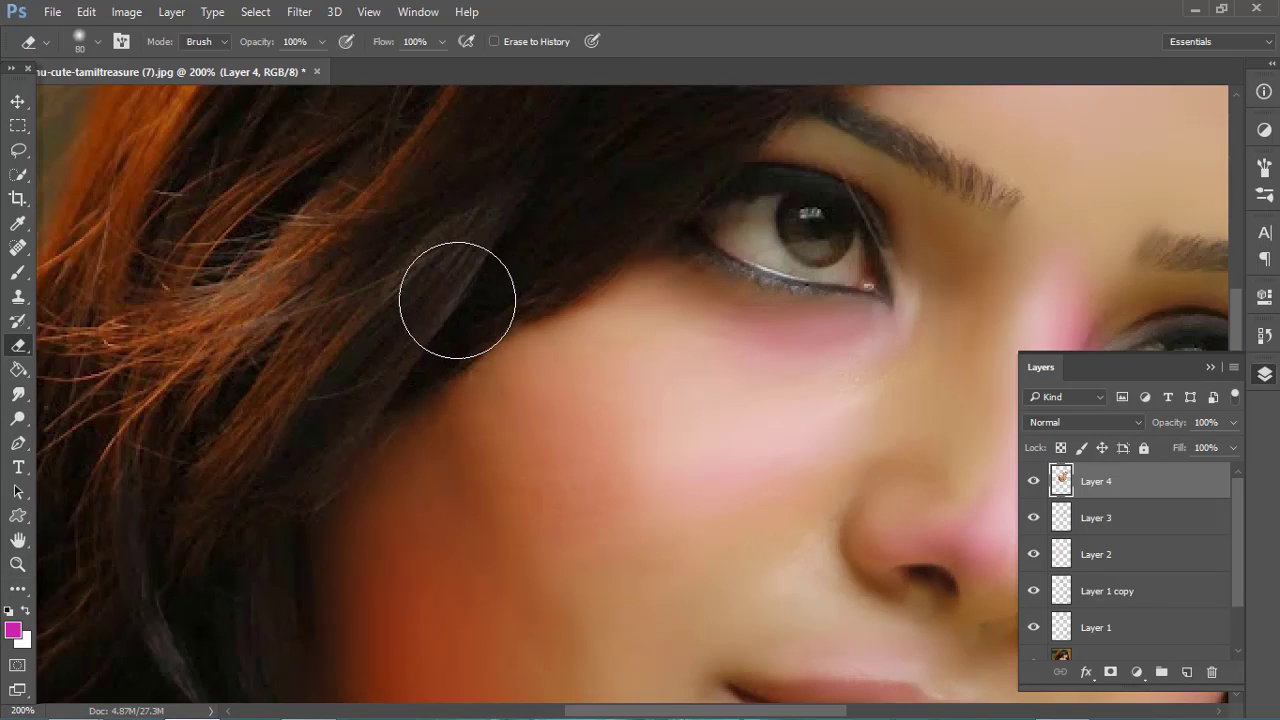
key("z")
key("ctrl+0")
left_click(628, 479)
left_click(628, 479)
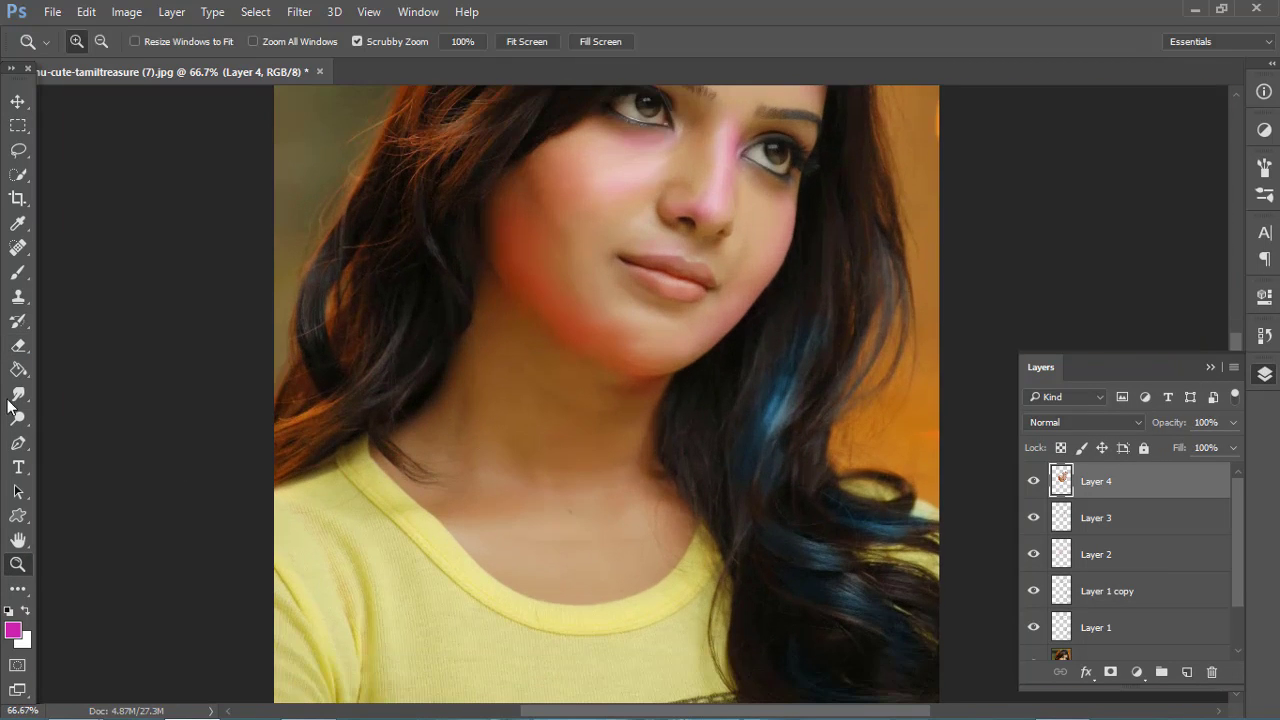
Smooth the neck skin with an 80 px smudge brush
key("r")
key("bracketright")
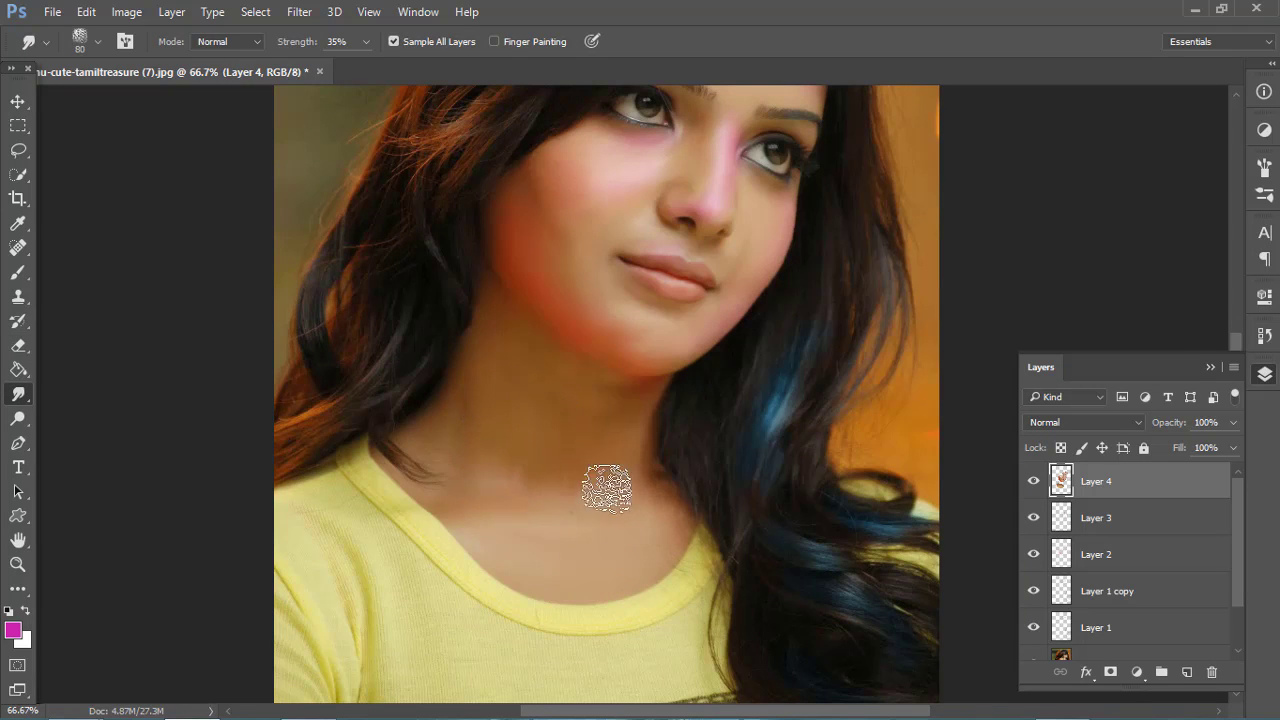
key("z")
left_click_drag(690, 527, 632, 527)
Erase stray smudging on the neck, zoom out to 33.3% and hide Layer 4 to compare
key("e")
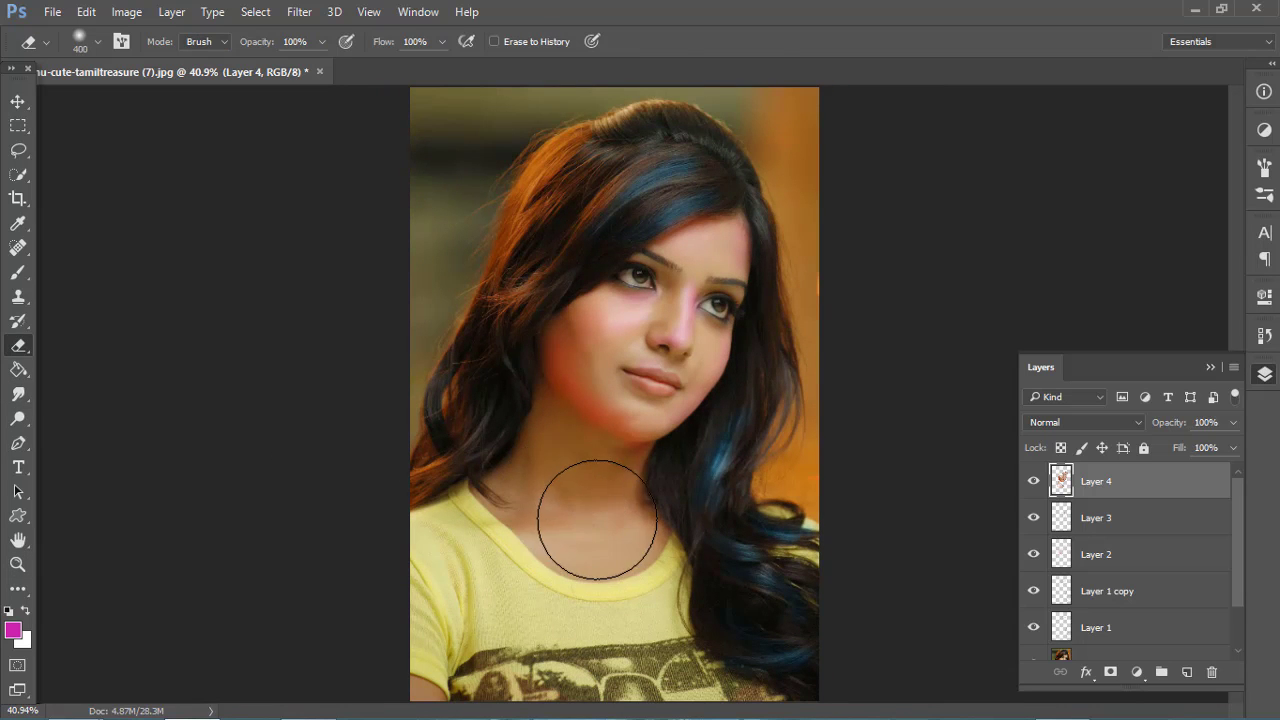
key("z")
right_click(592, 510)
left_click(610, 594)
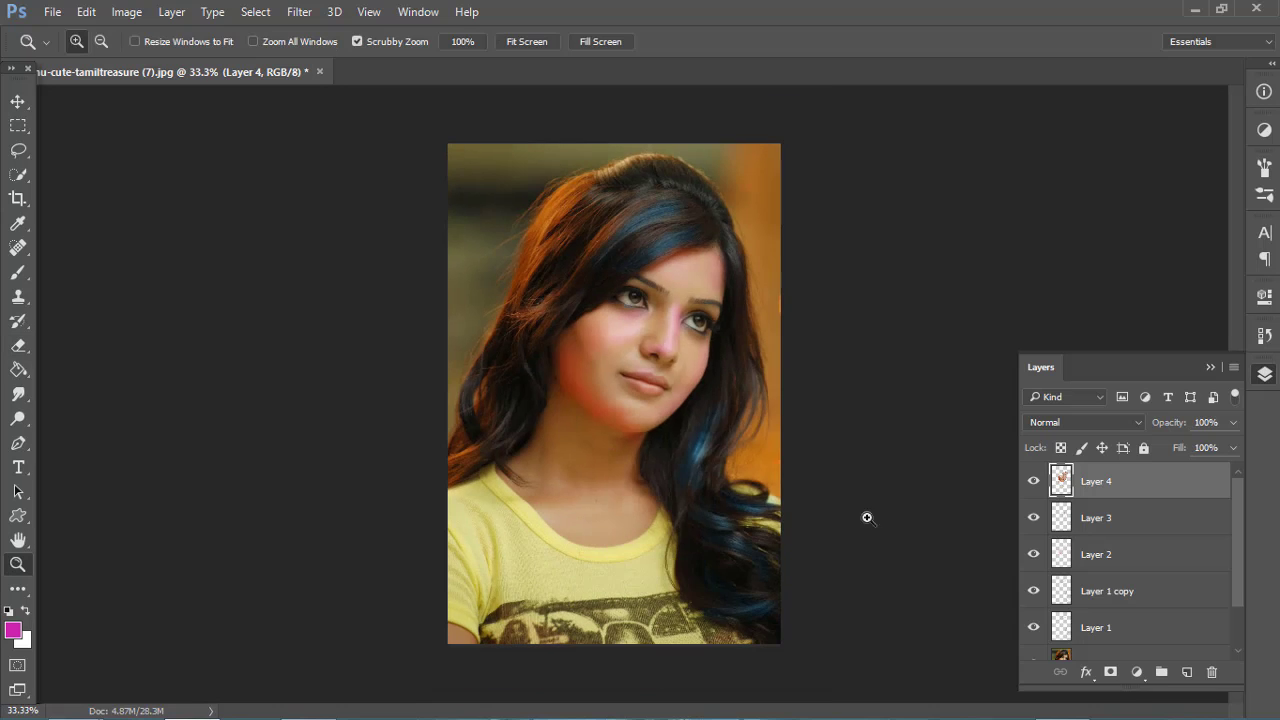
left_click(1033, 481)
Add a new Layer 5 and set the Smudge tool to the 485 splatter tip at about 56 px
left_click(1188, 673)
left_click(18, 394)
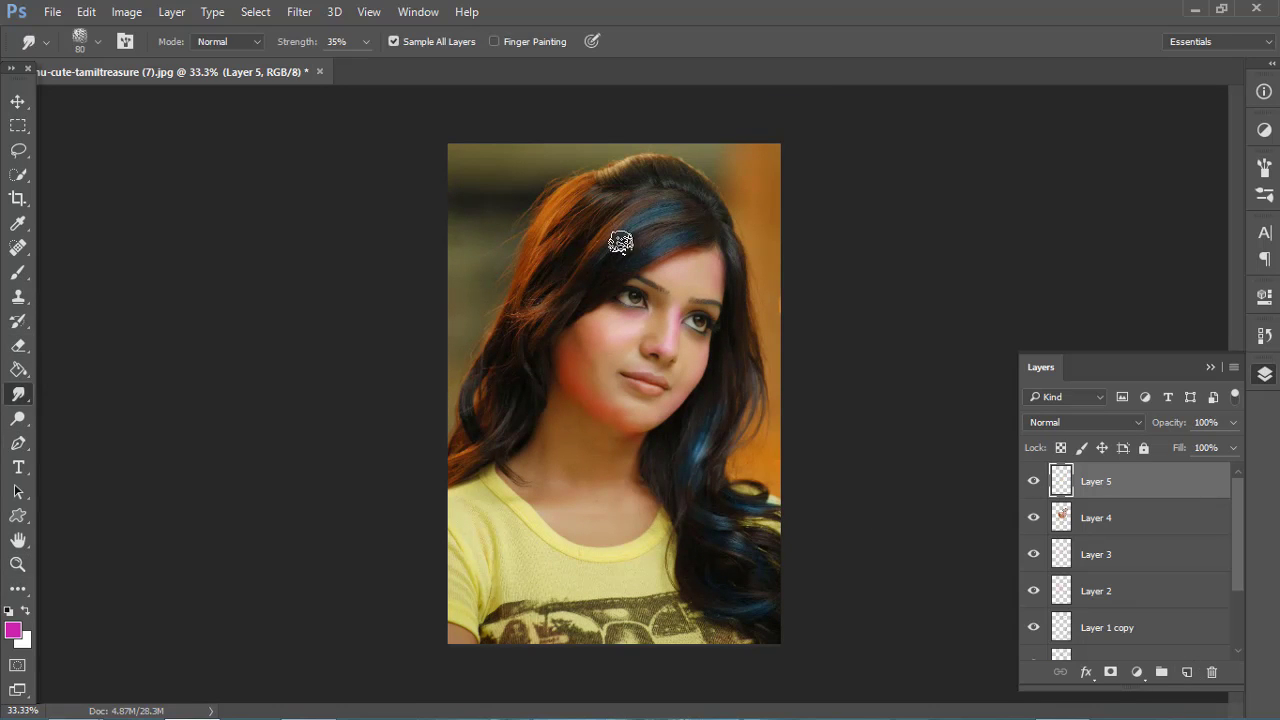
right_click(628, 244)
scroll(757, 466, "down", 2)
scroll(755, 466, "down", 2)
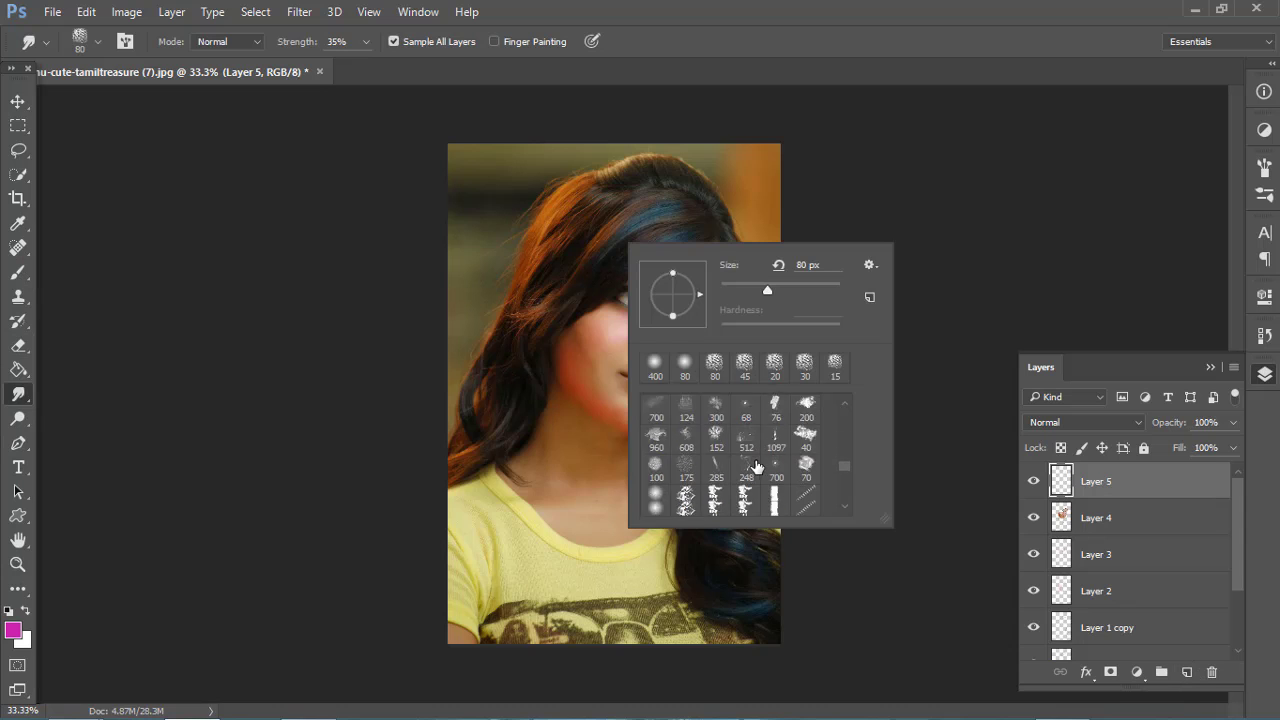
scroll(752, 465, "down", 2)
scroll(749, 464, "down", 2)
scroll(749, 464, "down", 3)
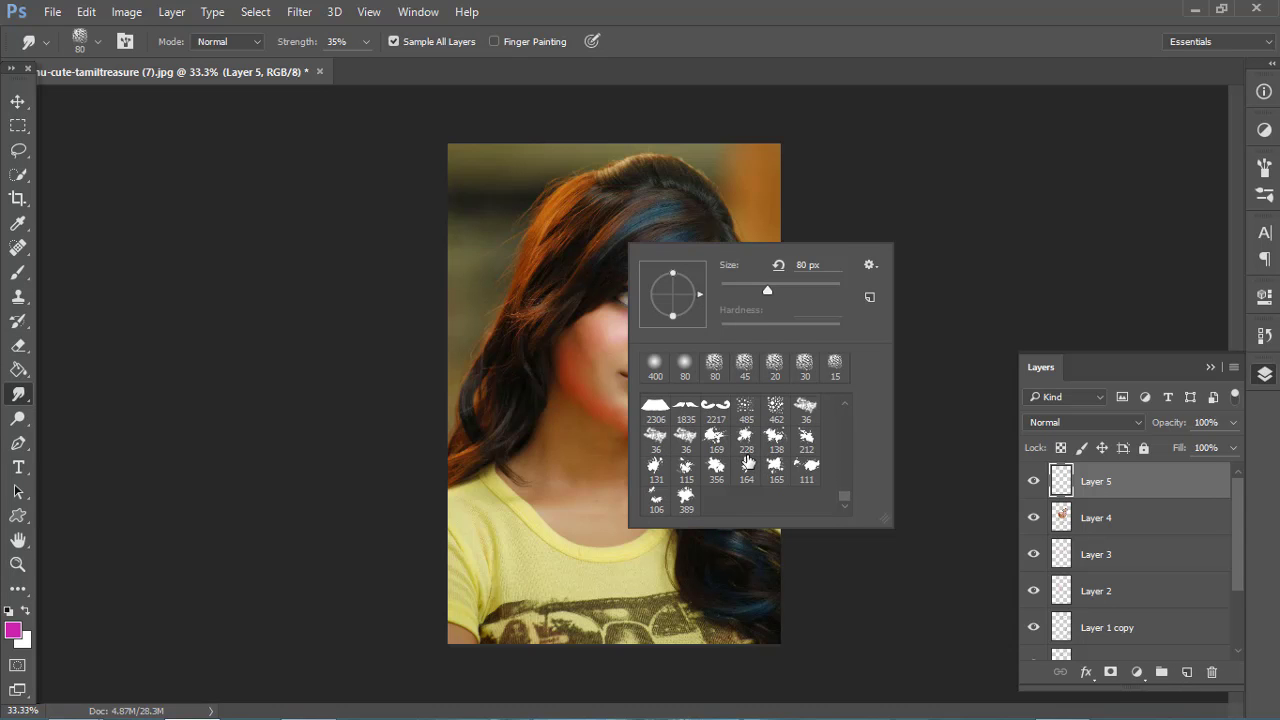
left_click(745, 410)
left_click_drag(800, 290, 755, 291)
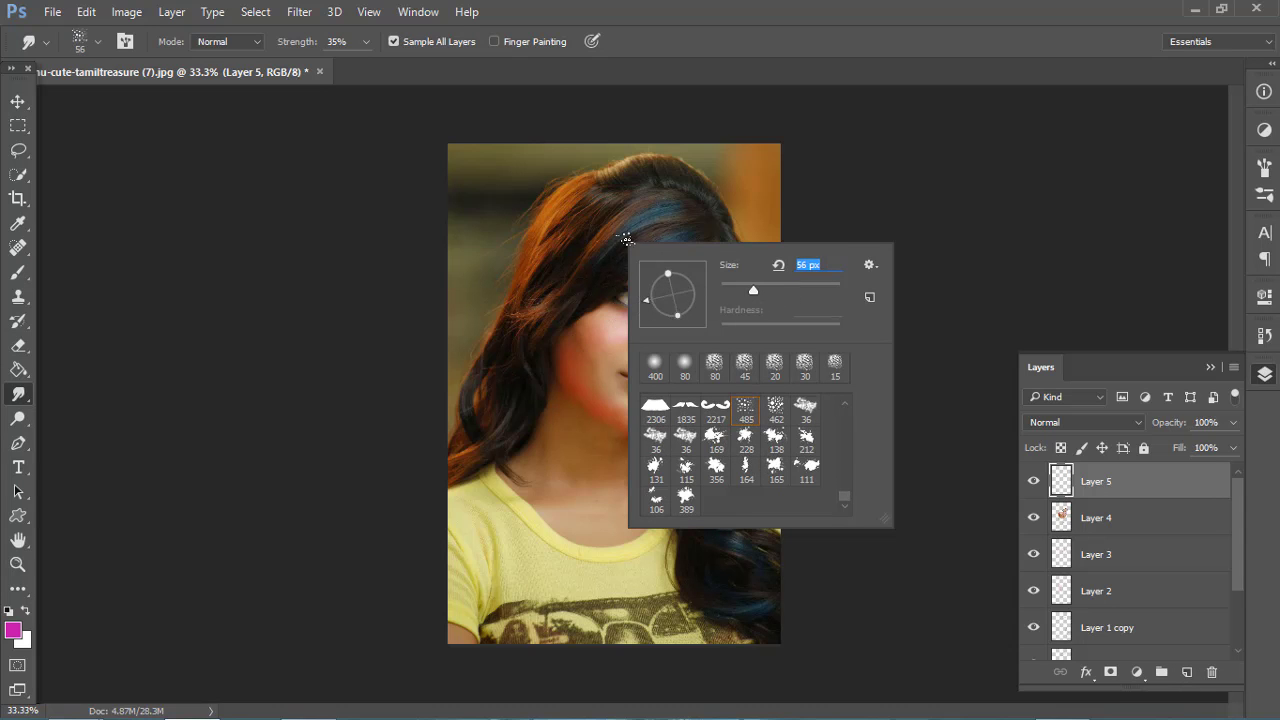
Zoom to 100% on the hair, then back out to 50% to frame the face
key("z")
left_click_drag(646, 240, 669, 297)
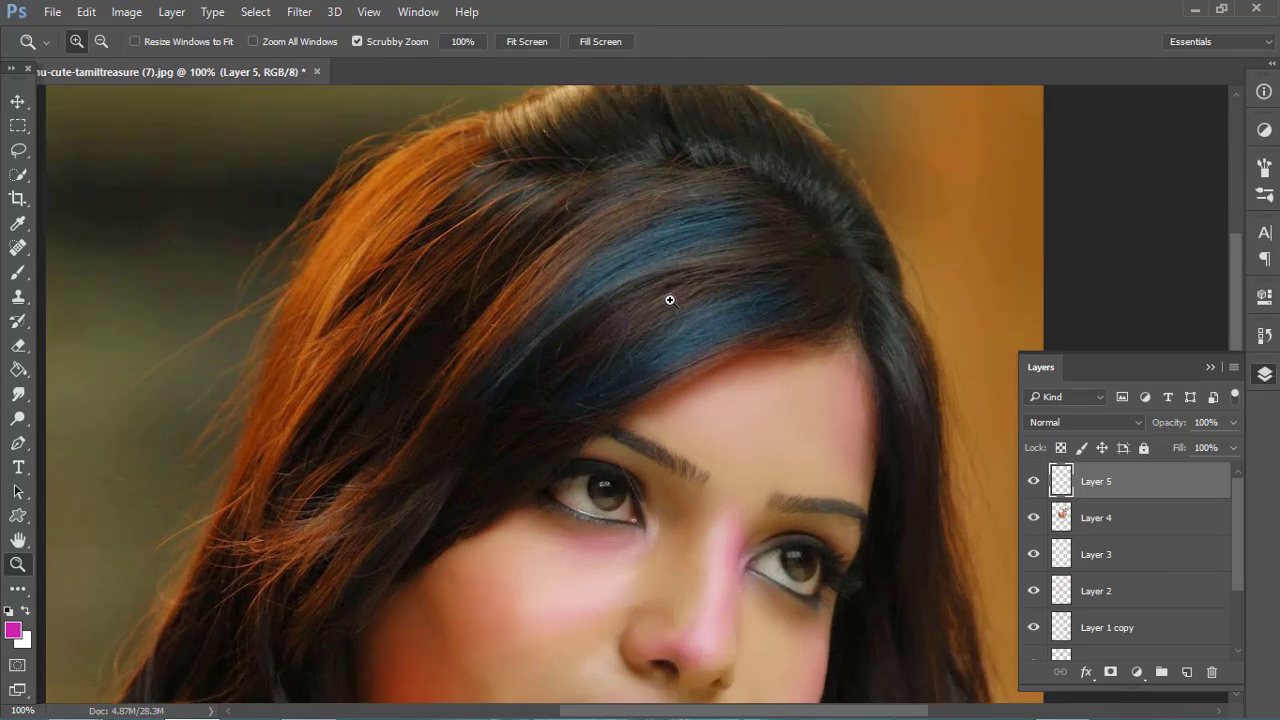
left_click(18, 395)
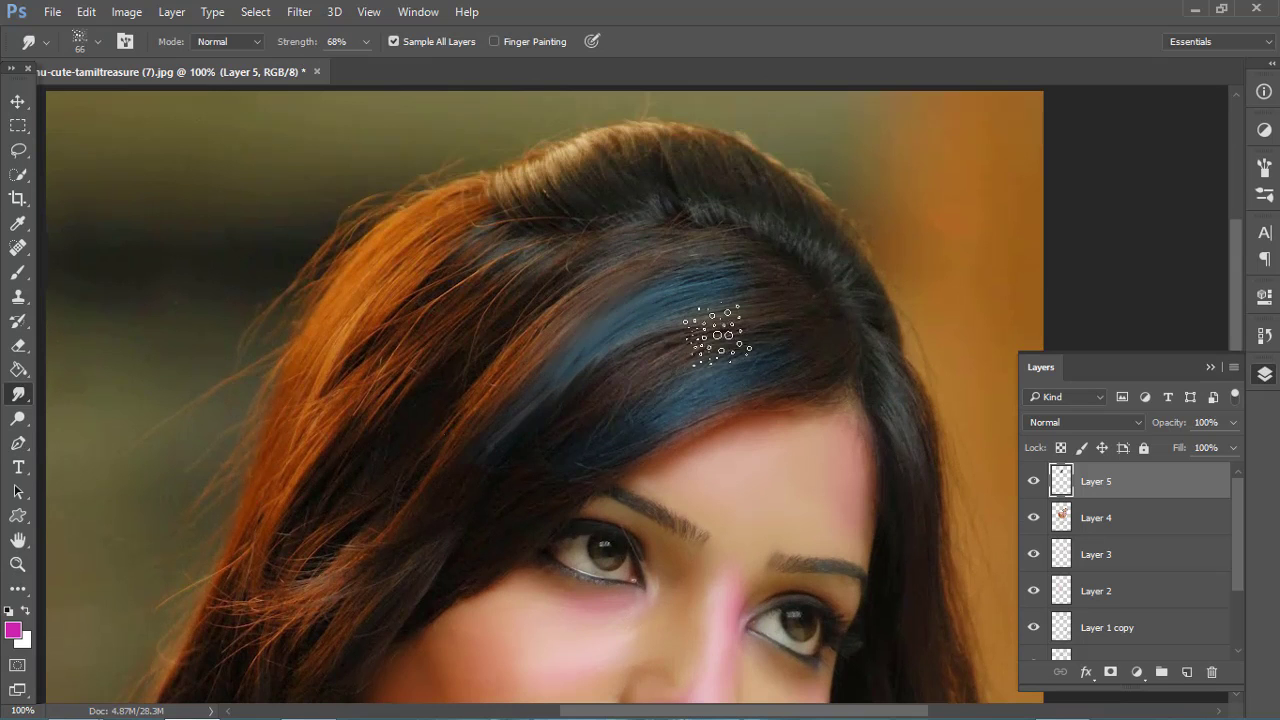
scroll(565, 335, "down", 2)
scroll(565, 335, "down", 2)
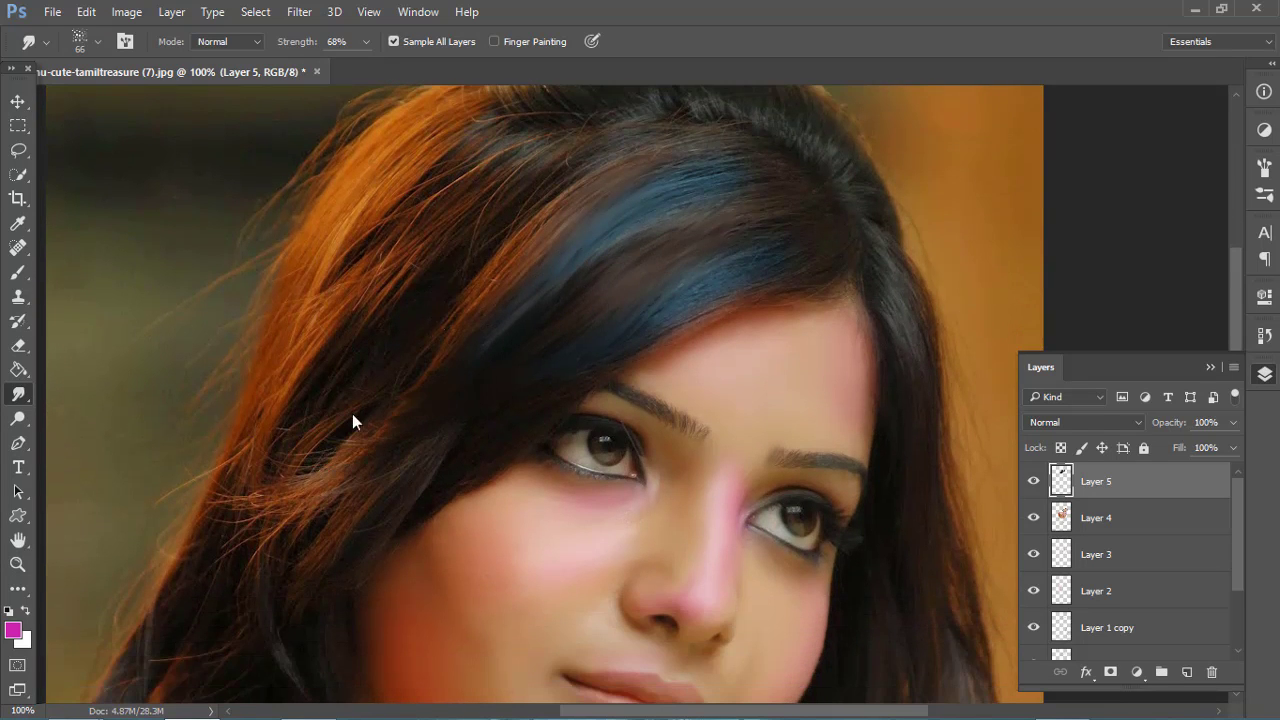
scroll(351, 423, "down", 5)
scroll(476, 218, "up", 5)
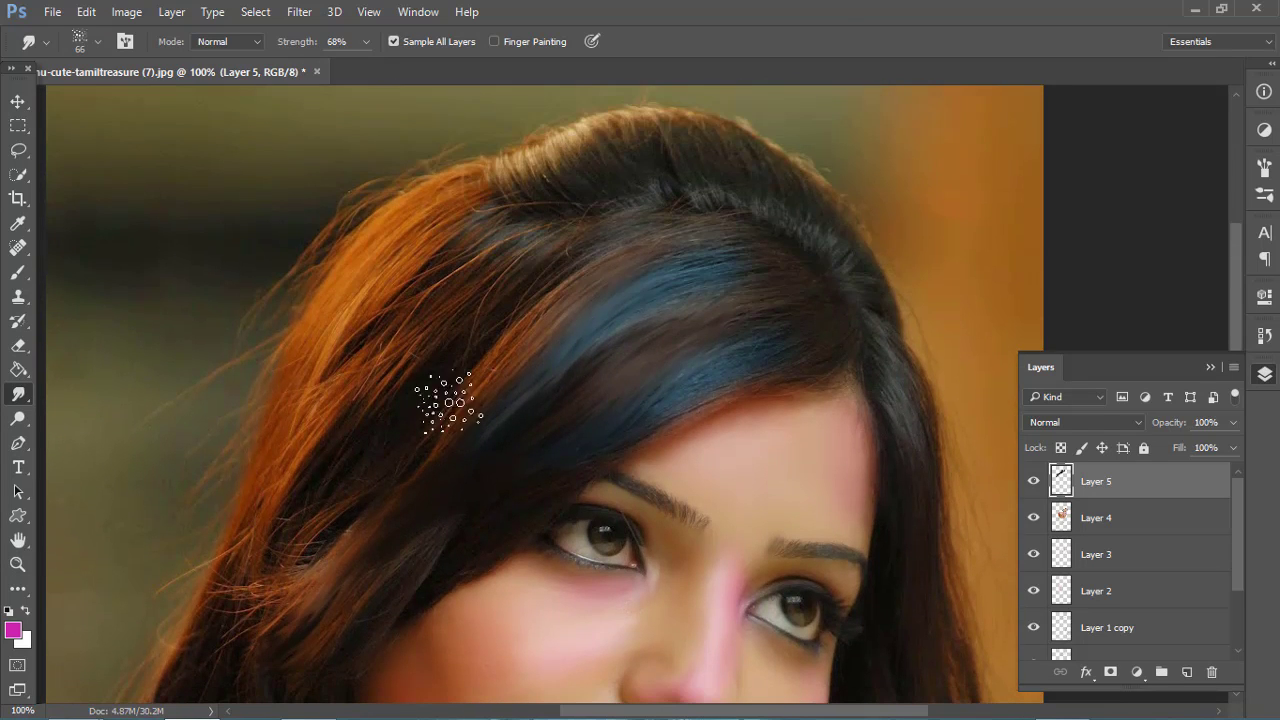
key("z")
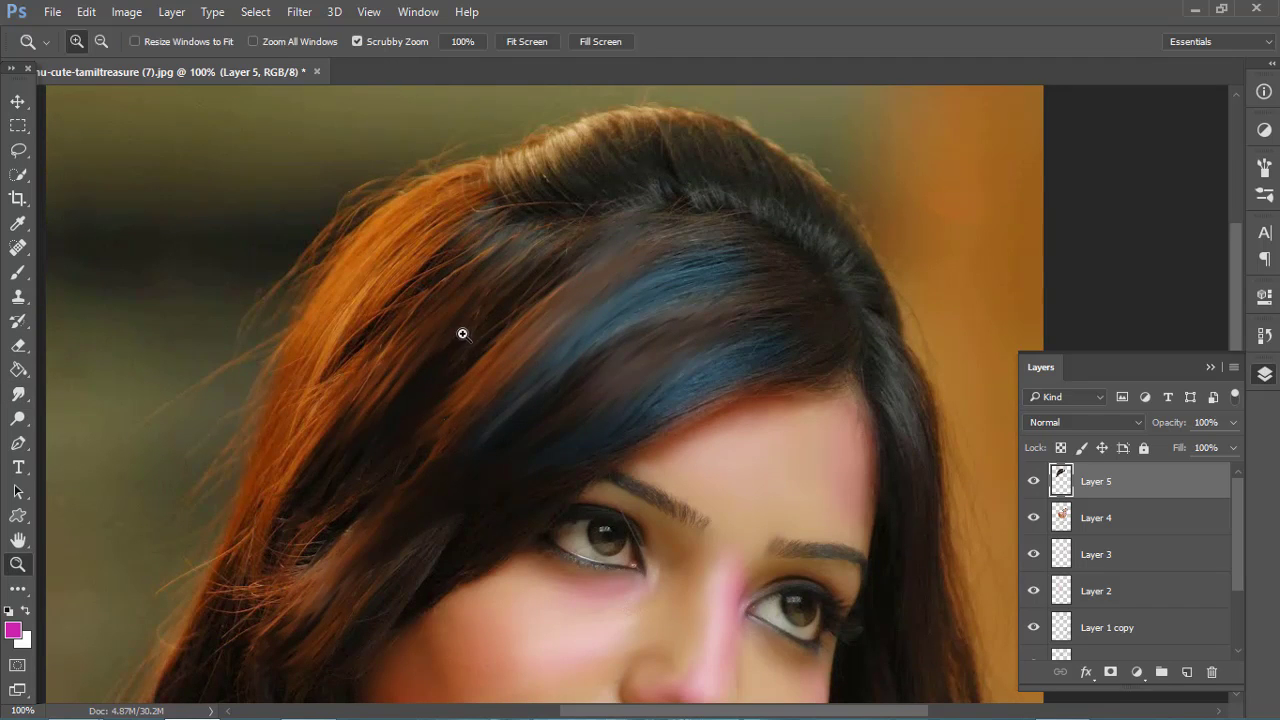
right_click(463, 331)
left_click(509, 446)
right_click(500, 388)
left_click(533, 510)
Smear the hair edges from the crown down past the cheek into soft strokes
left_click(18, 394)
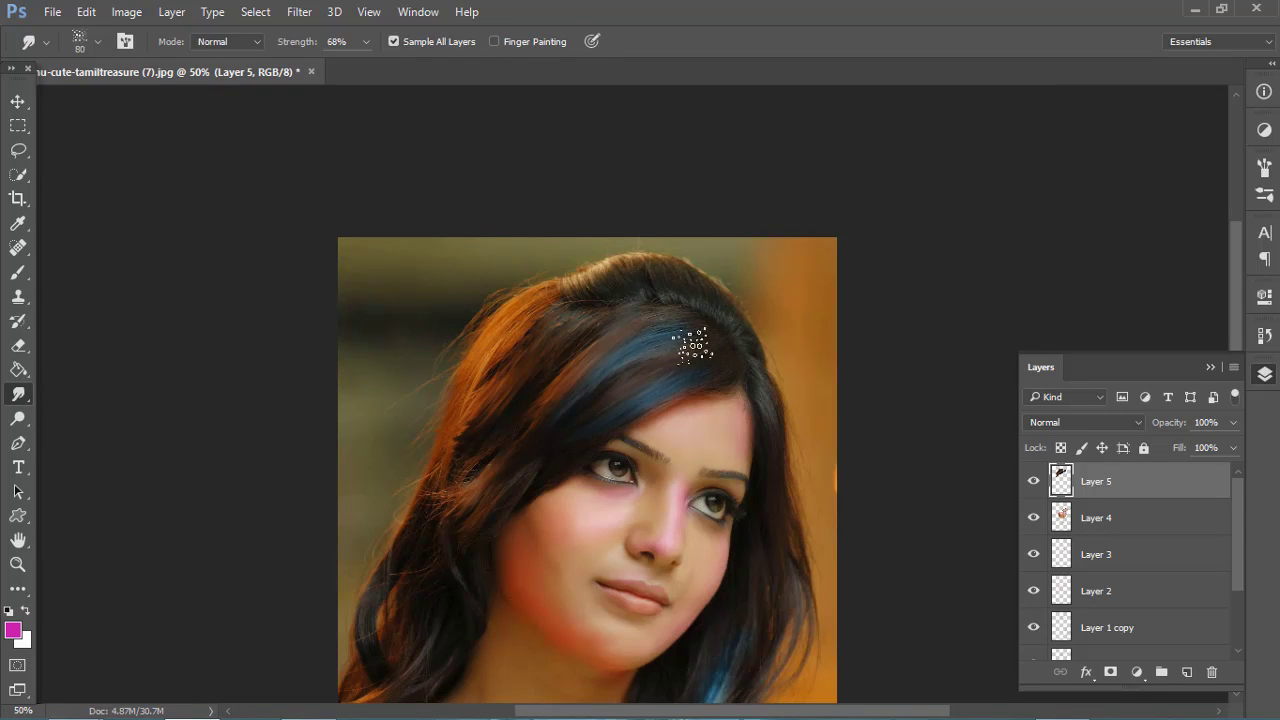
scroll(663, 357, "down", 3)
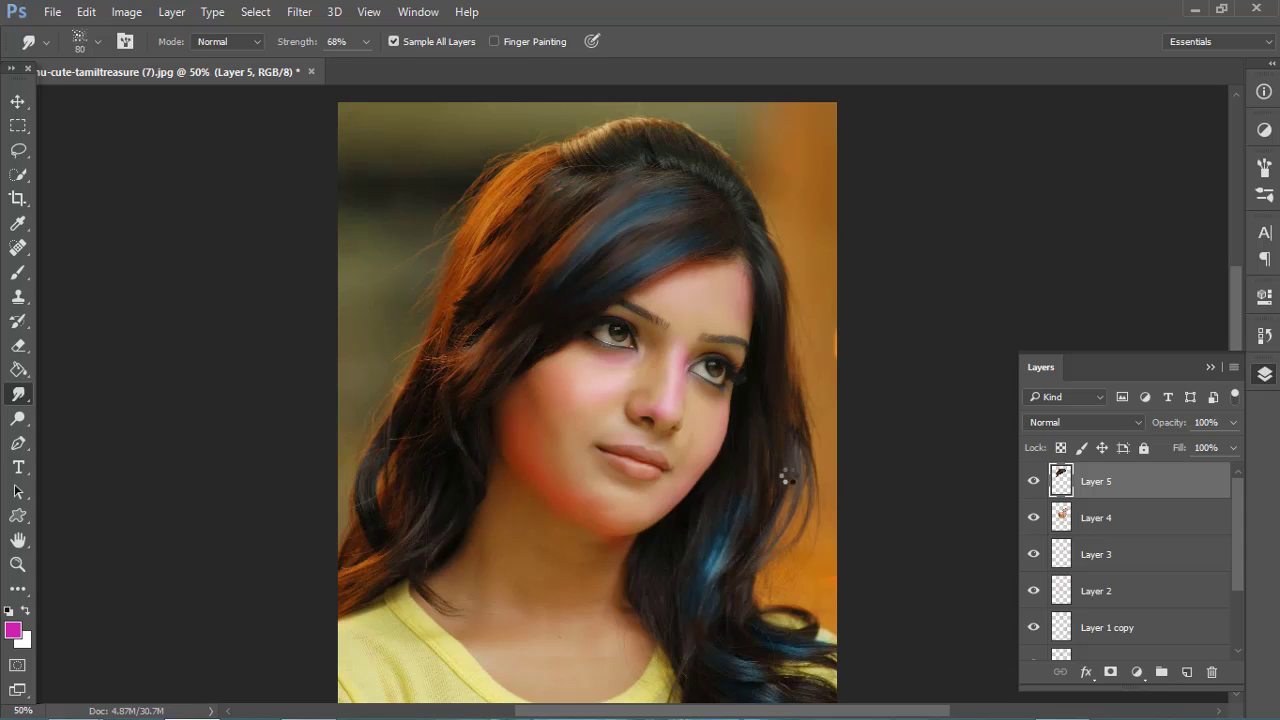
scroll(748, 514, "down", 3)
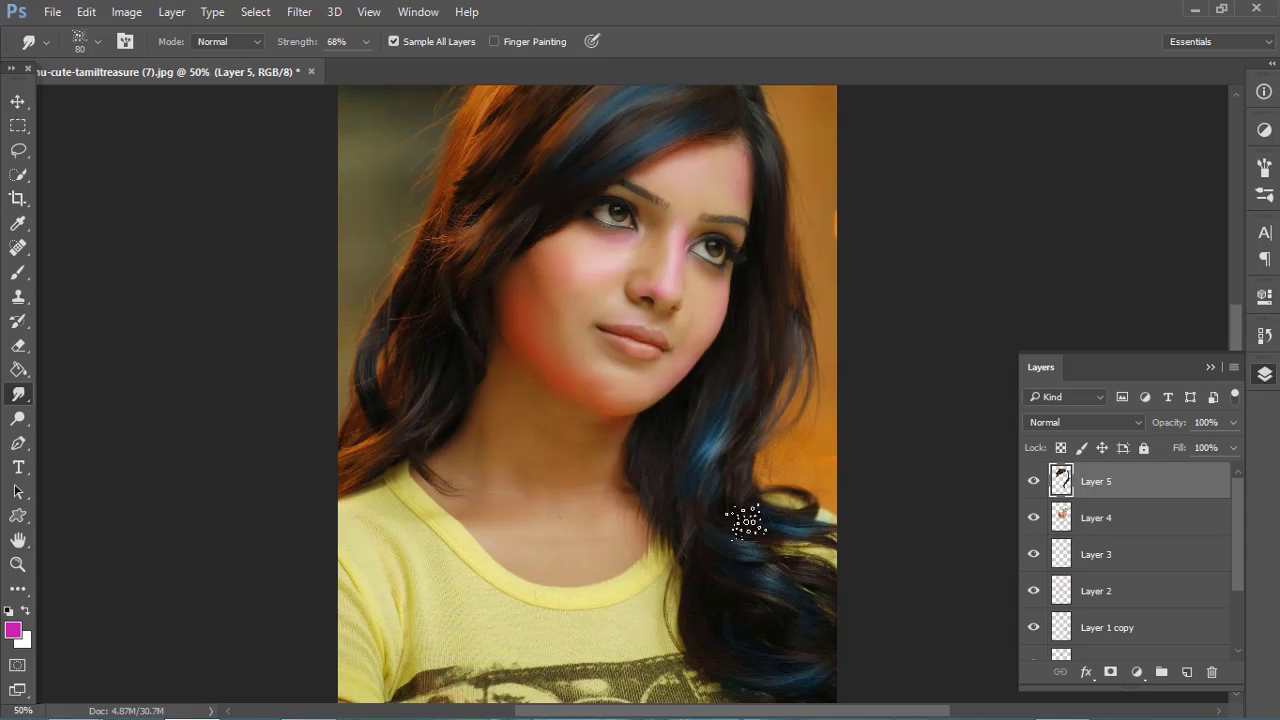
scroll(743, 632, "down", 1)
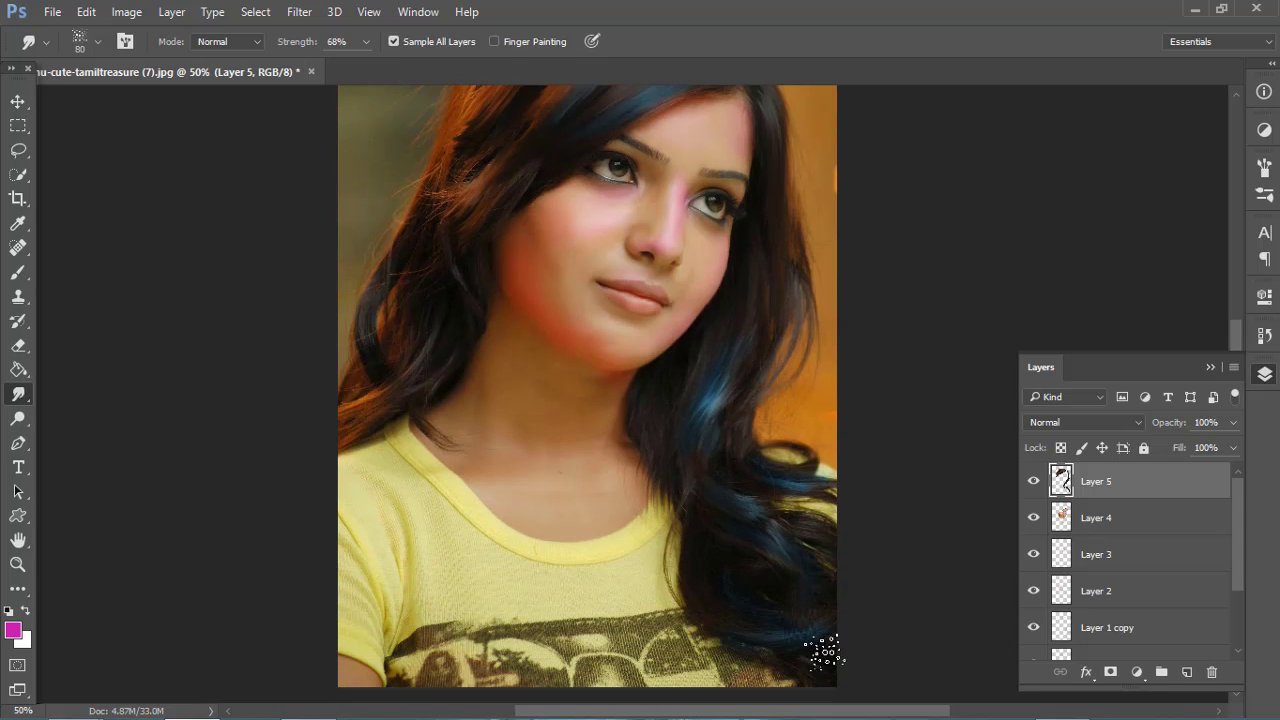
scroll(784, 400, "up", 1)
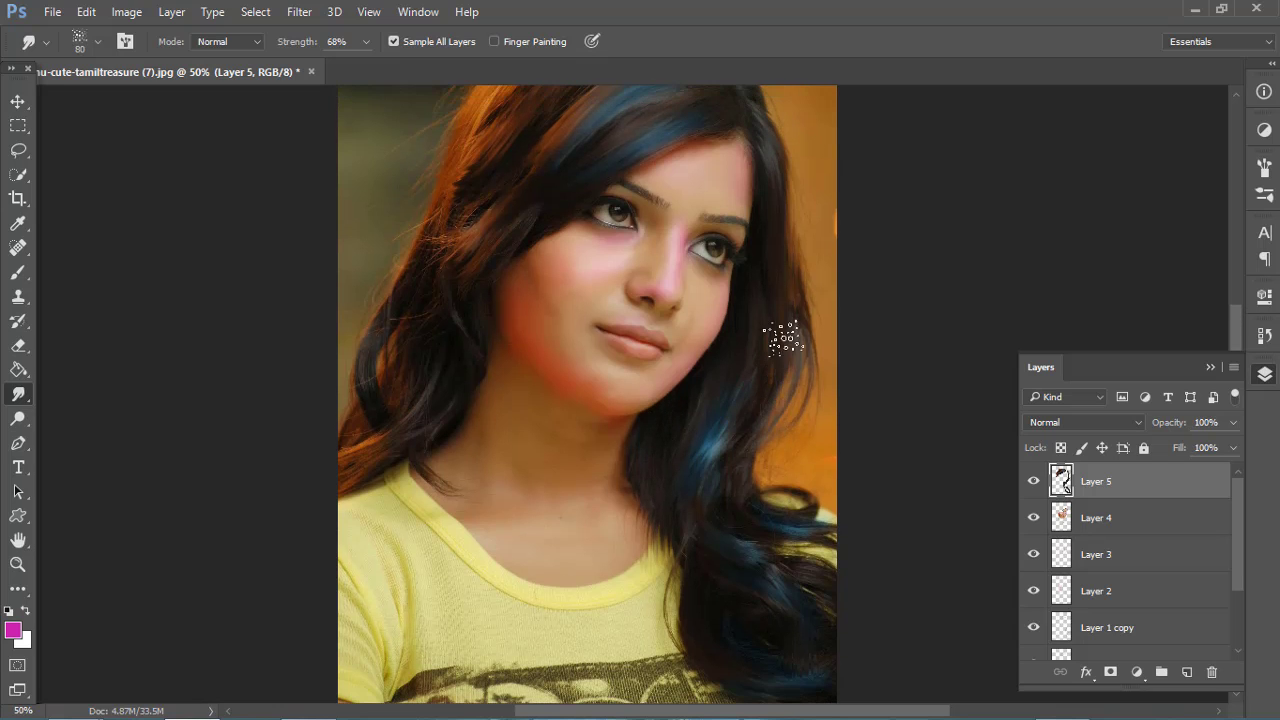
scroll(760, 350, "up", 4)
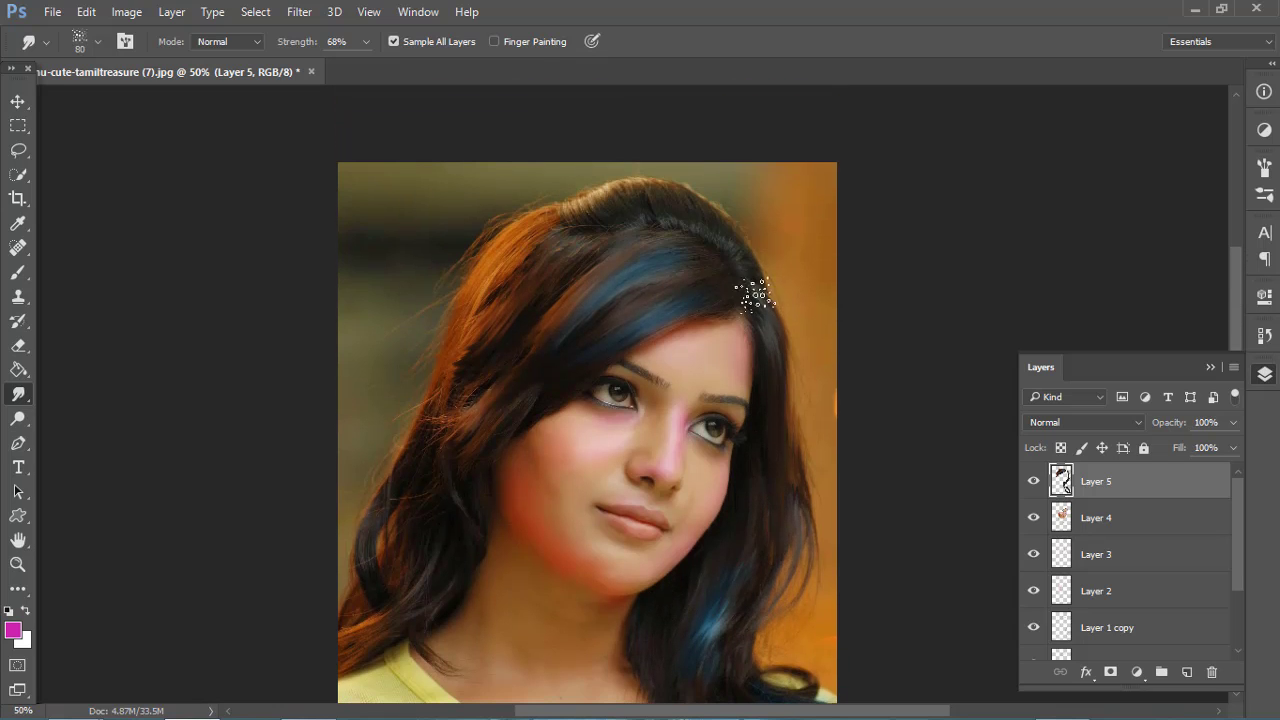
left_click_drag(541, 229, 409, 405)
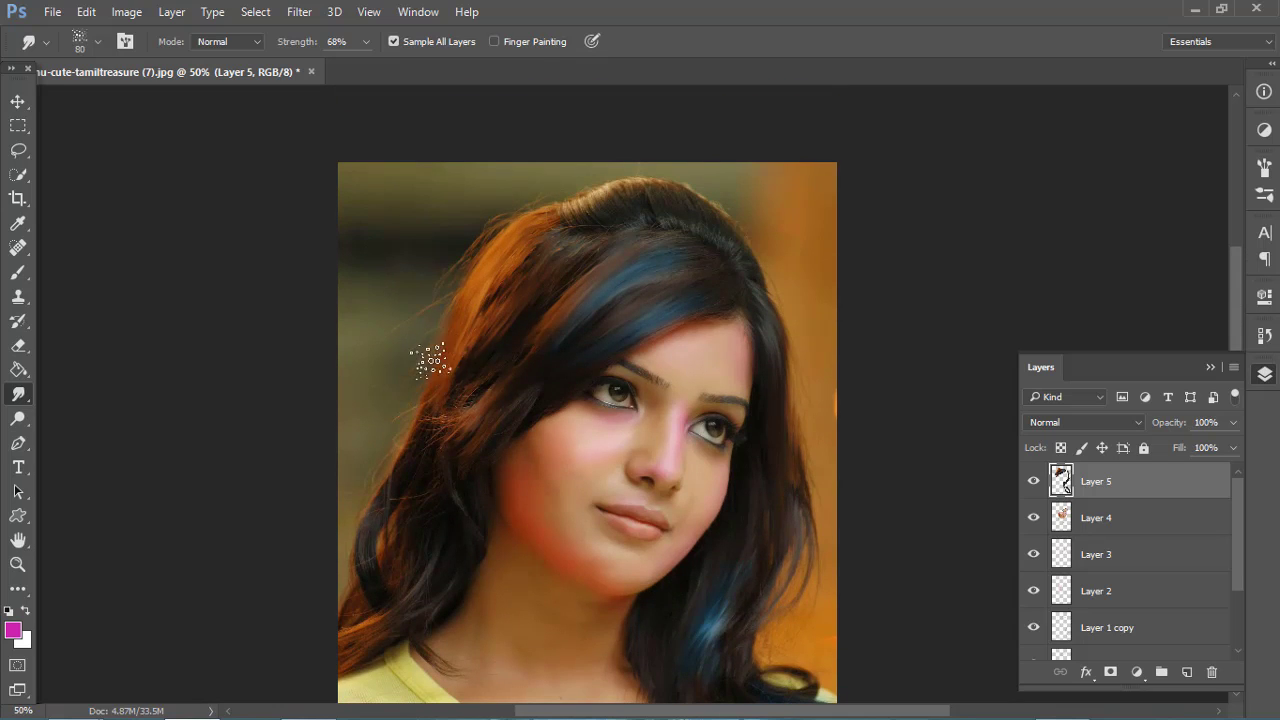
left_click_drag(430, 360, 362, 600)
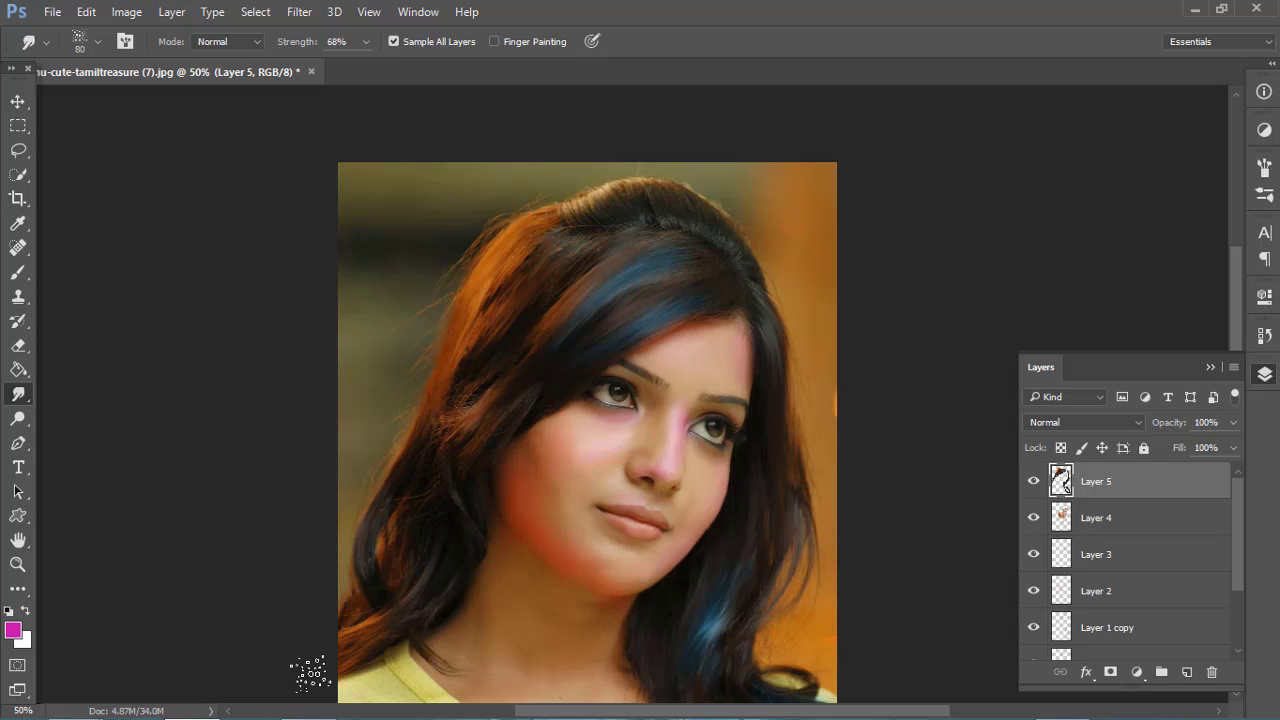
left_click_drag(506, 362, 391, 457)
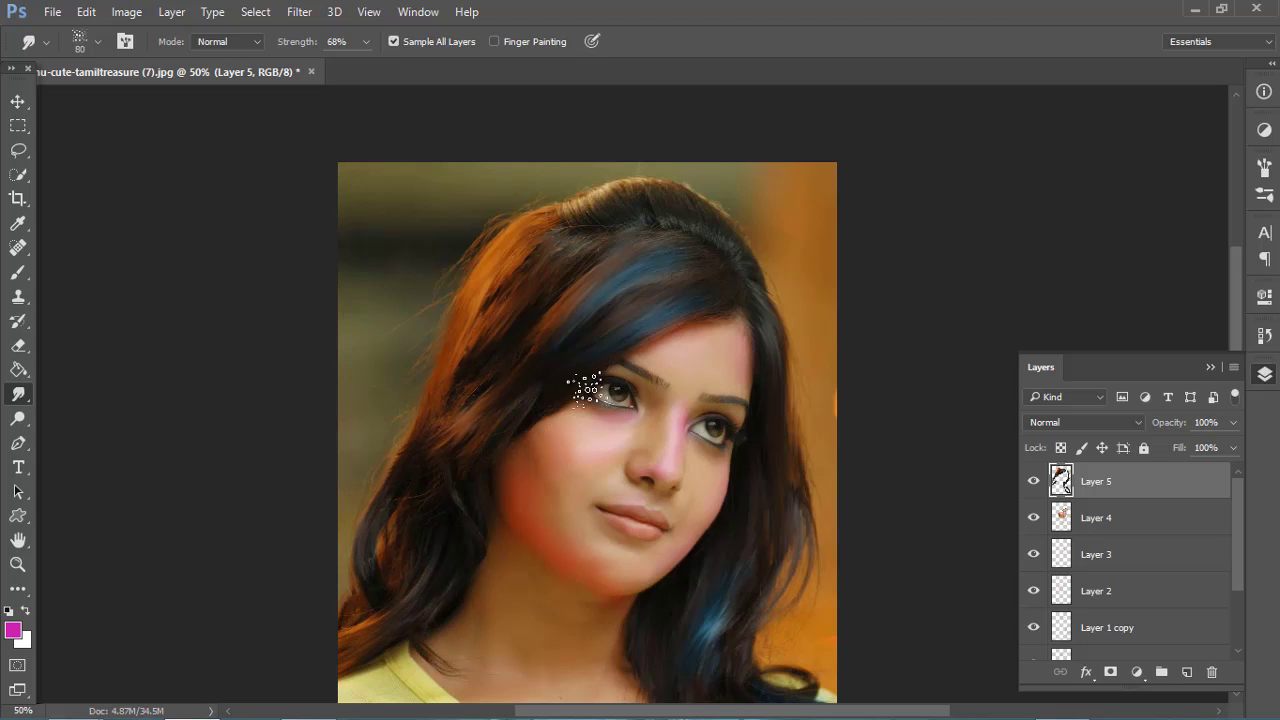
Shrink the eraser to 100 and zoom to 100% on the top of the hair
key("e")
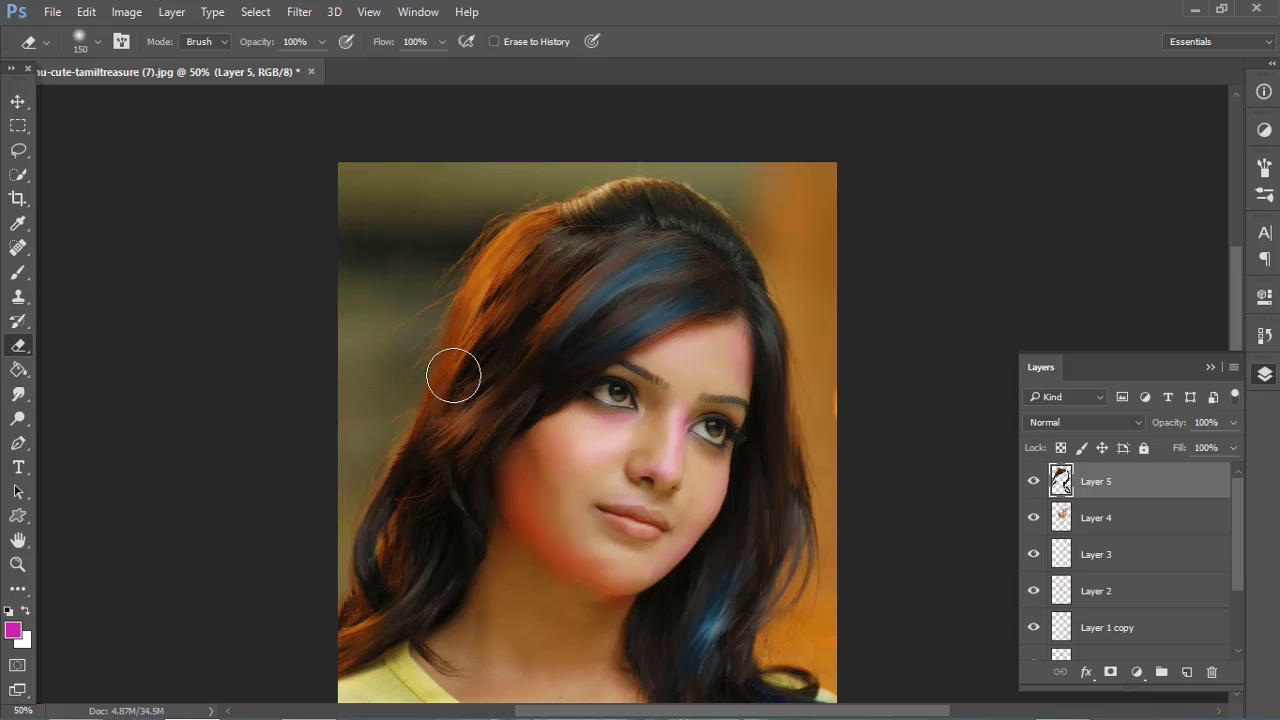
left_click(22, 392)
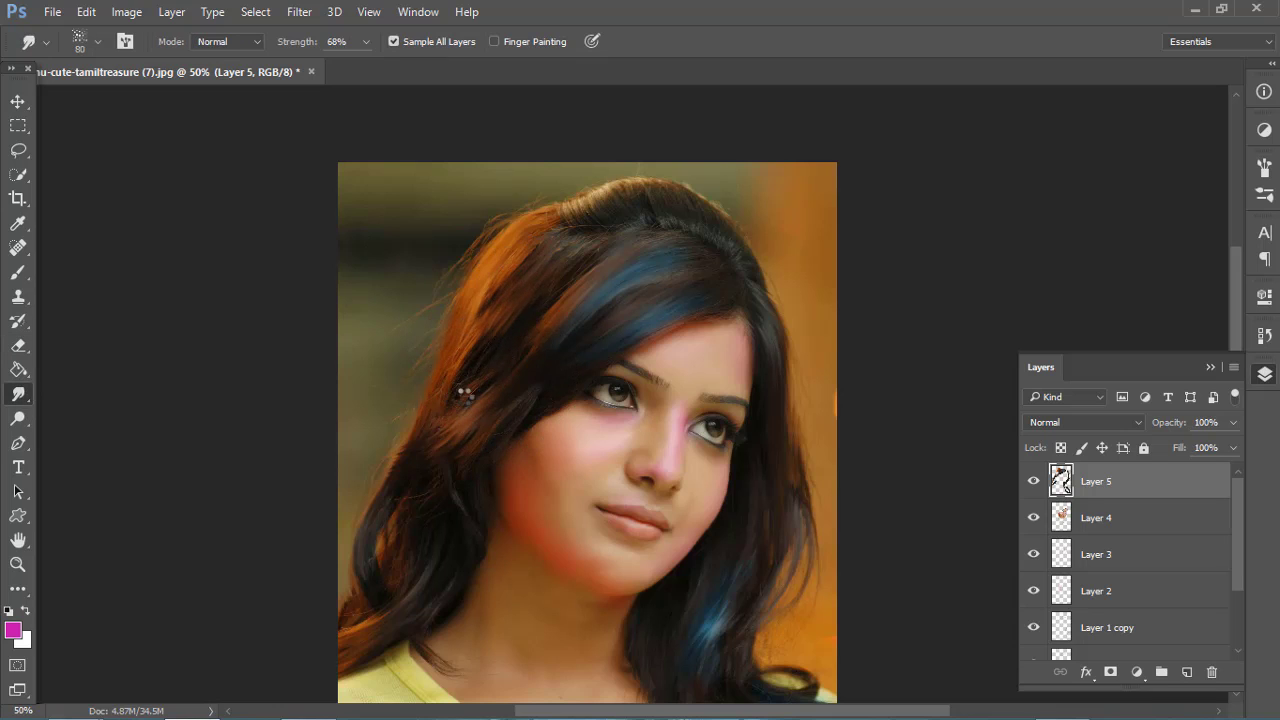
key("e")
key("bracketleft")
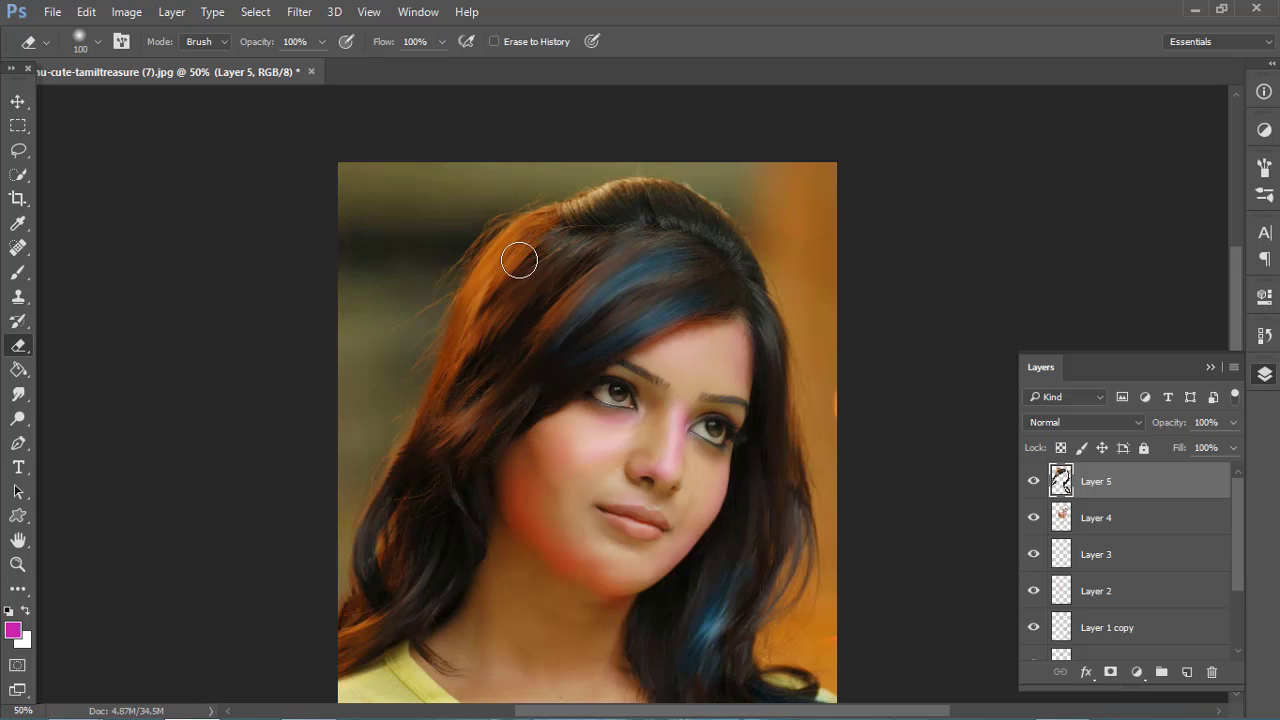
key("z")
key("ctrl+0")
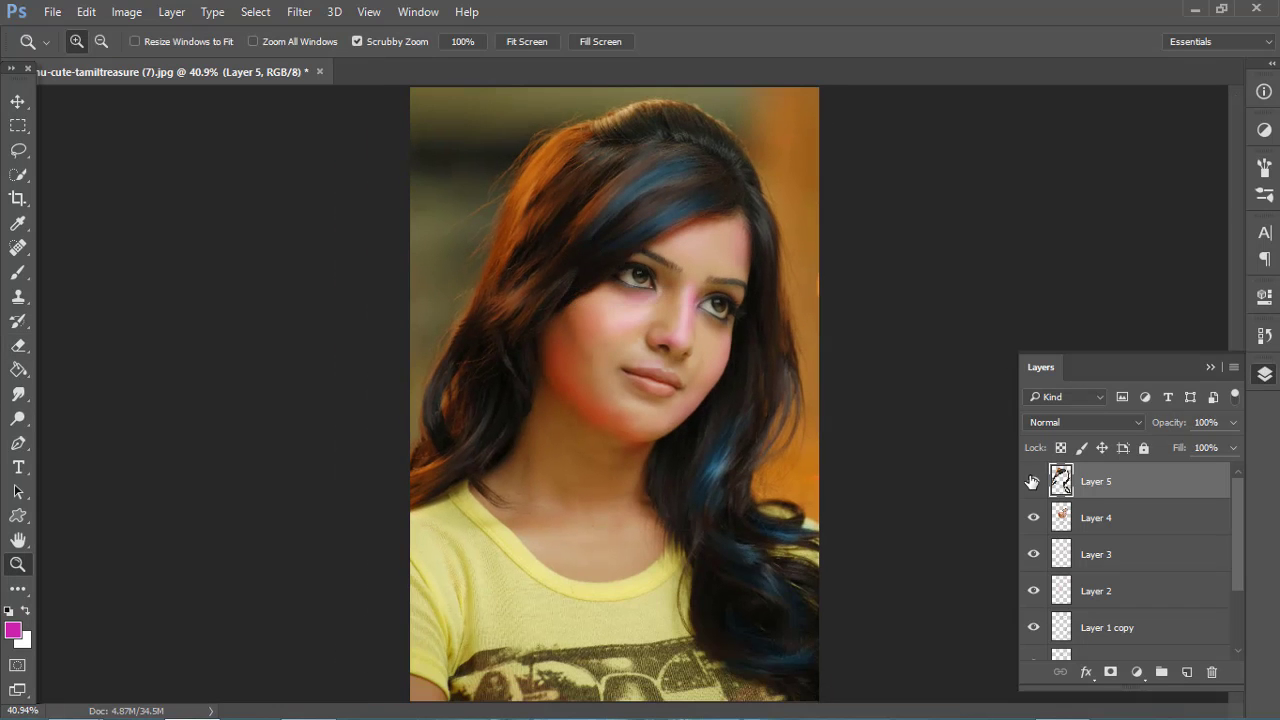
left_click(656, 137)
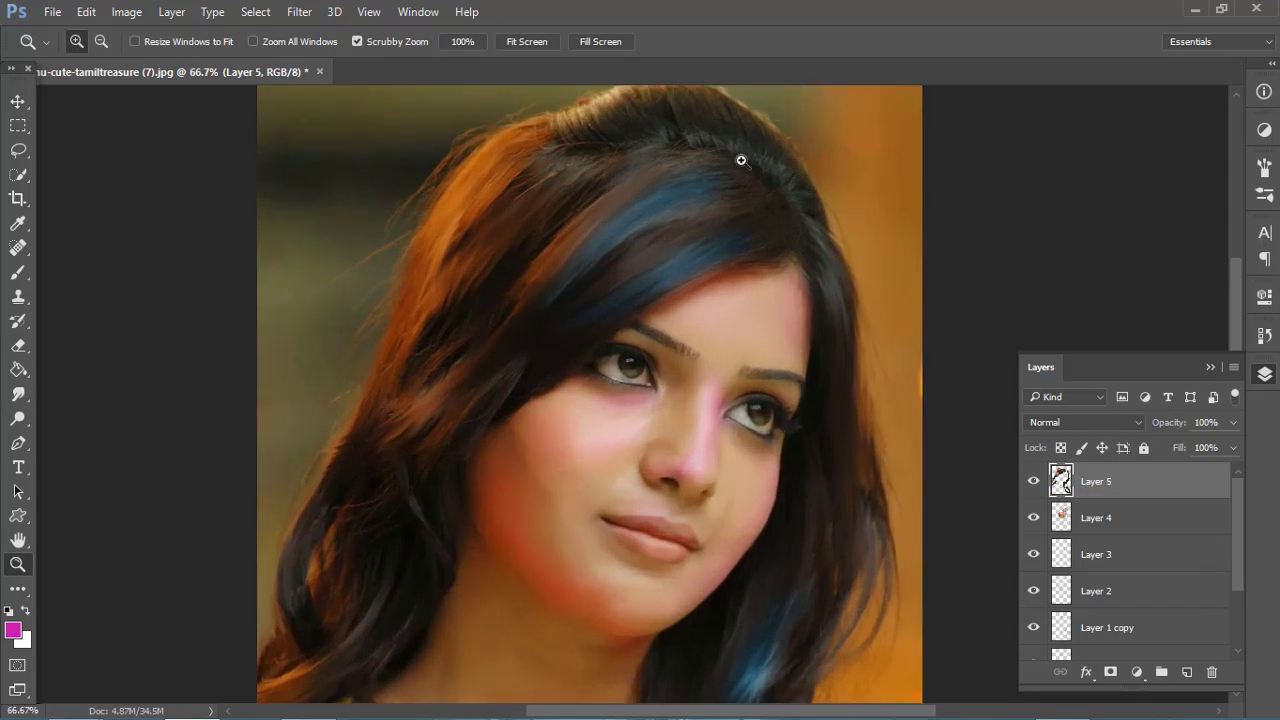
left_click(741, 160)
Pull spiky strands up from the hair top, then stamp all visible layers into Layer 6
key("r")
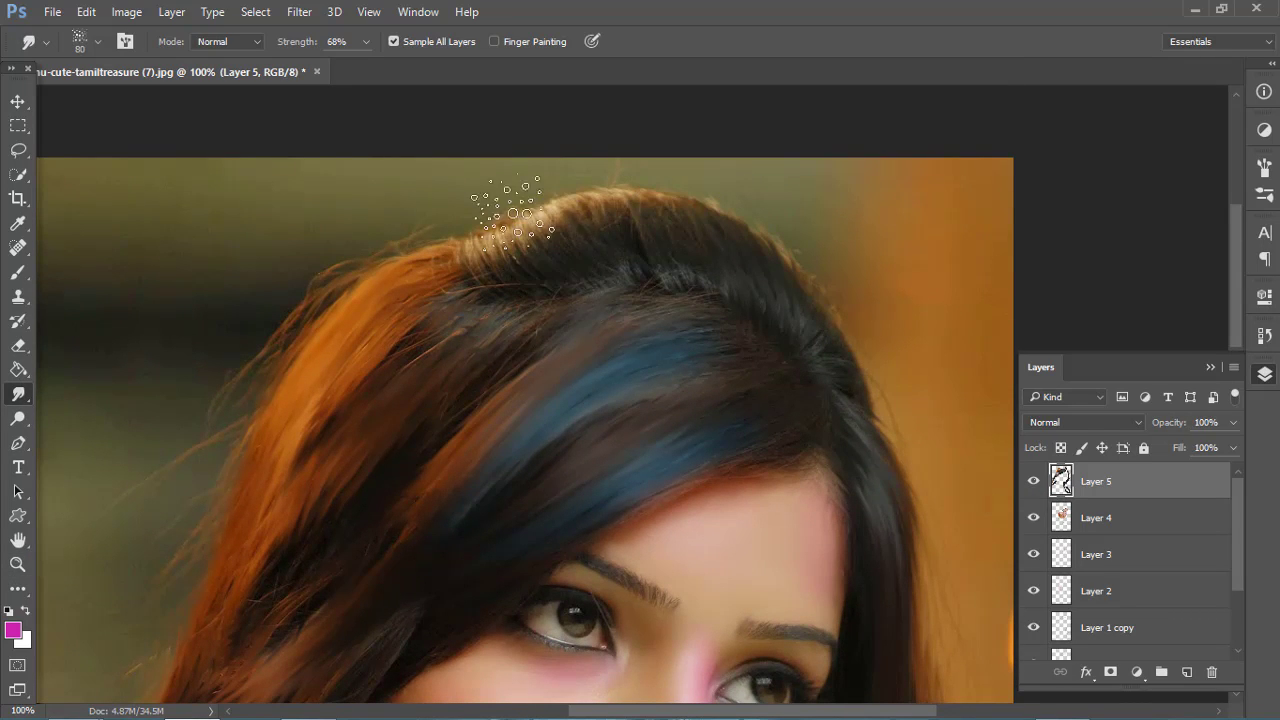
mouse_move(512, 213)
left_mouse_down()
mouse_move(614, 229)
mouse_move(500, 263)
mouse_move(634, 171)
left_mouse_up()
key("z")
right_click(590, 255)
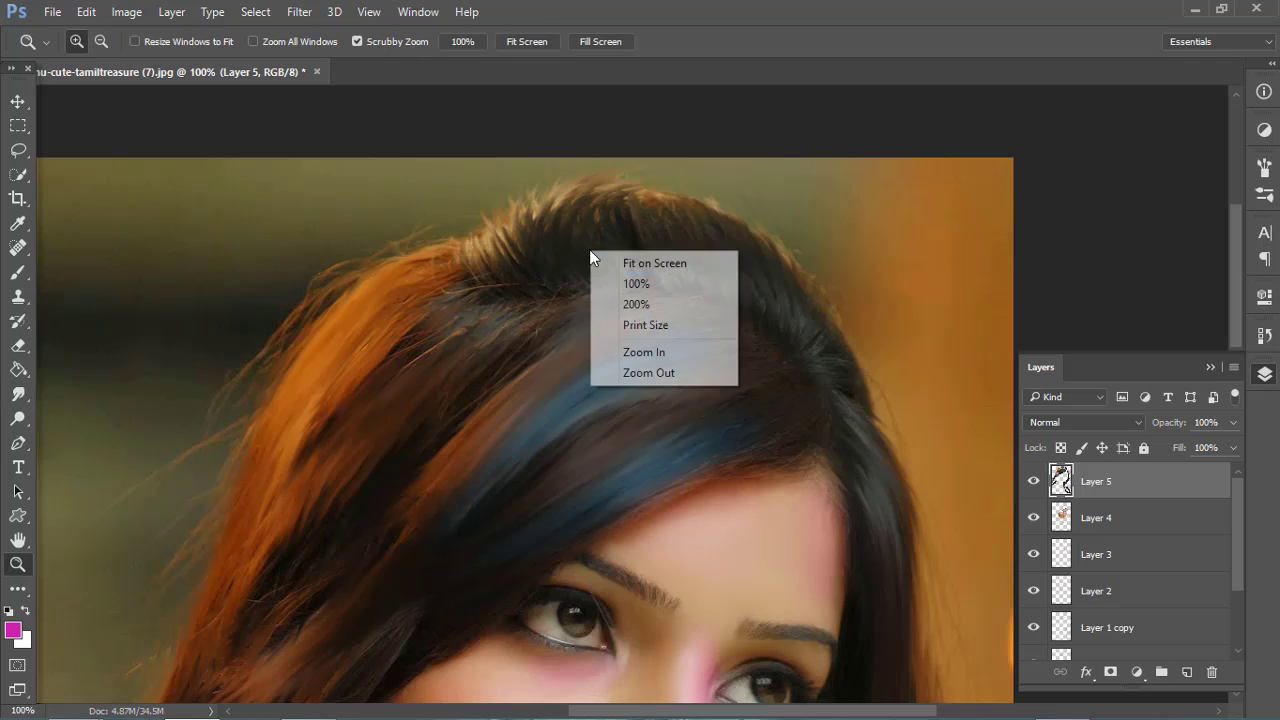
left_click(640, 263)
key("e")
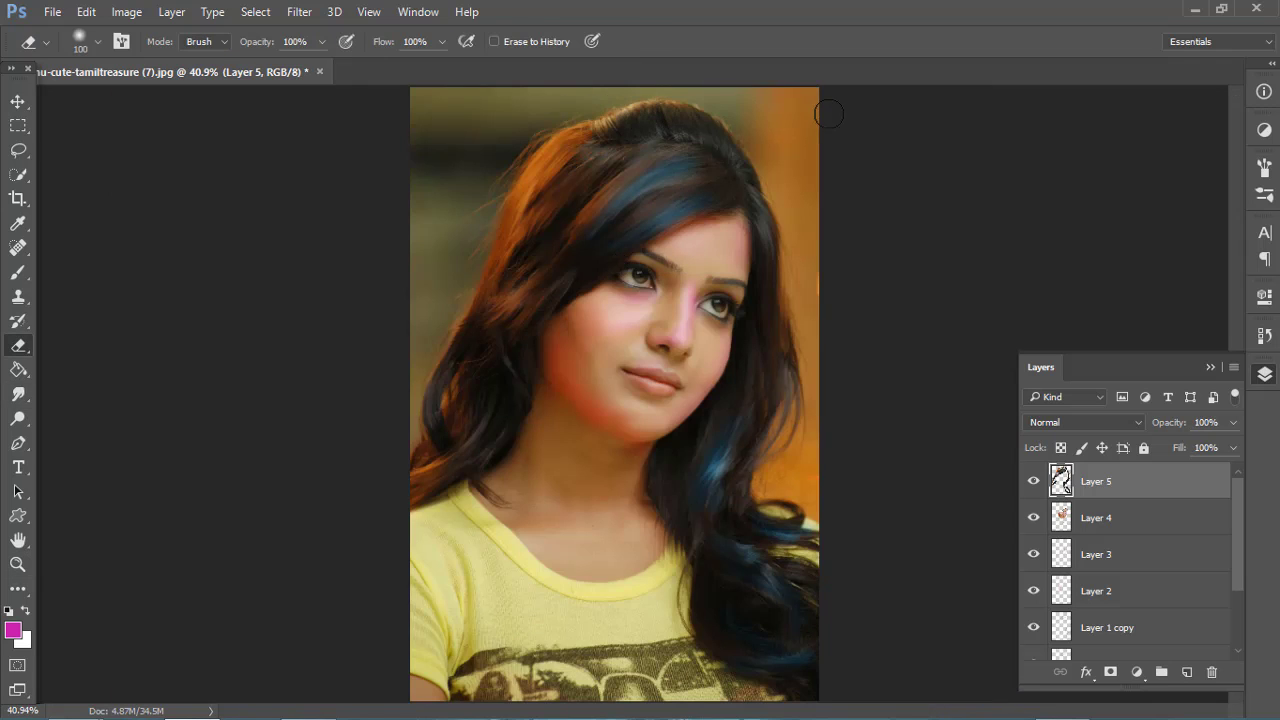
key("ctrl+shift+alt+e")
Open and dismiss the Apply Image dialog, then scroll through the Layers panel
left_click(126, 11)
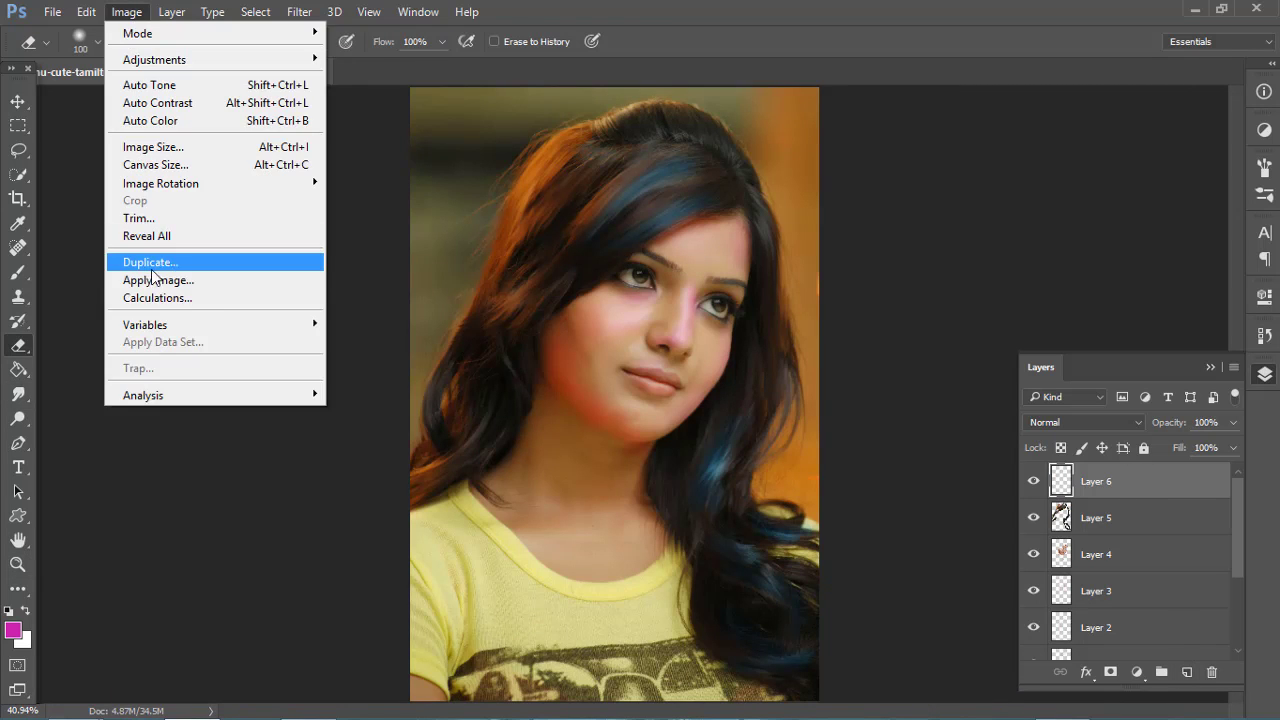
left_click(185, 275)
key("Return")
left_click_drag(1125, 520, 1118, 642)
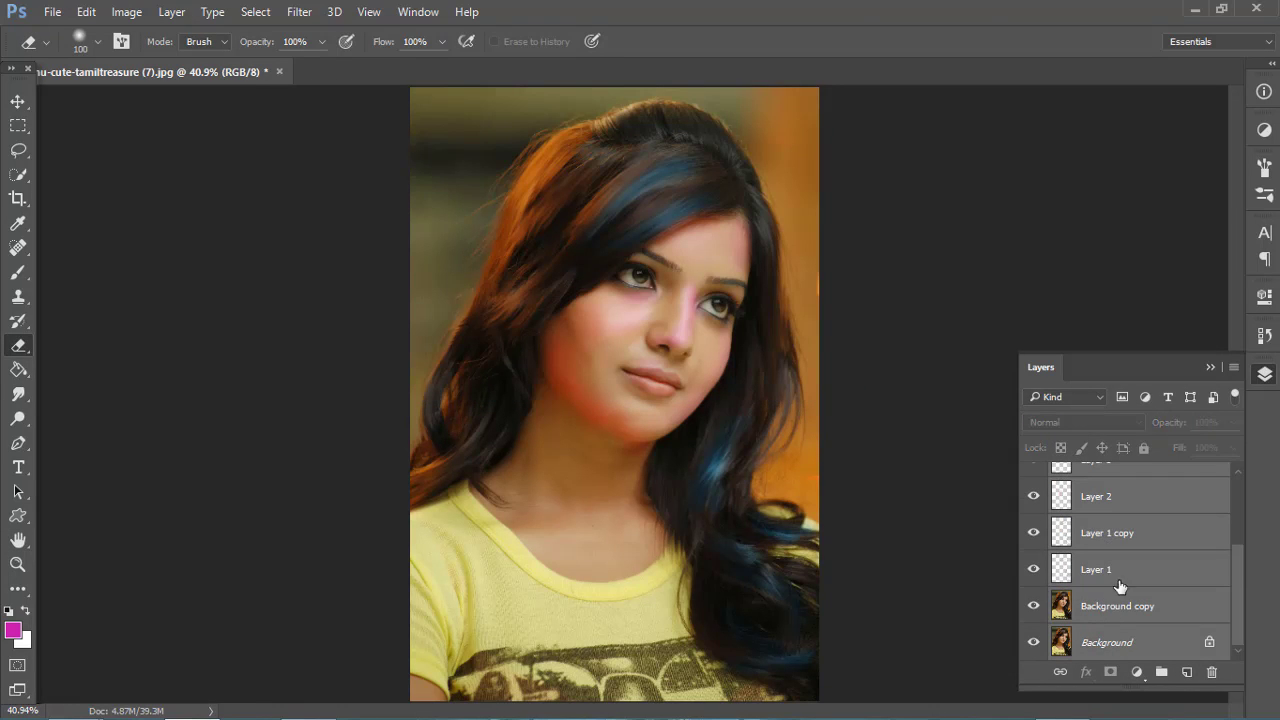
scroll(1159, 566, "up", 3)
scroll(1159, 566, "down", 3)
Group Layers 1–5 into a hidden Group 1 and make Layer 6 active
left_click(1126, 646, "ctrl")
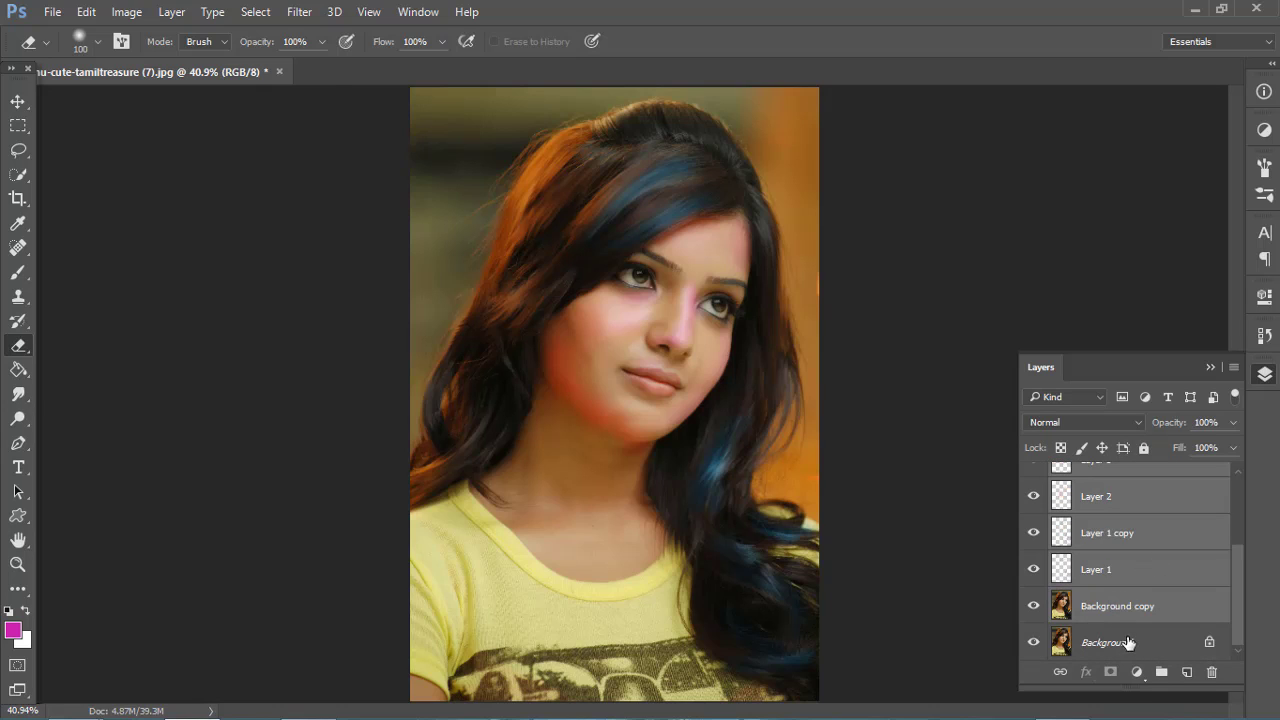
key("ctrl+g")
left_click(1033, 510)
left_click(1095, 481)
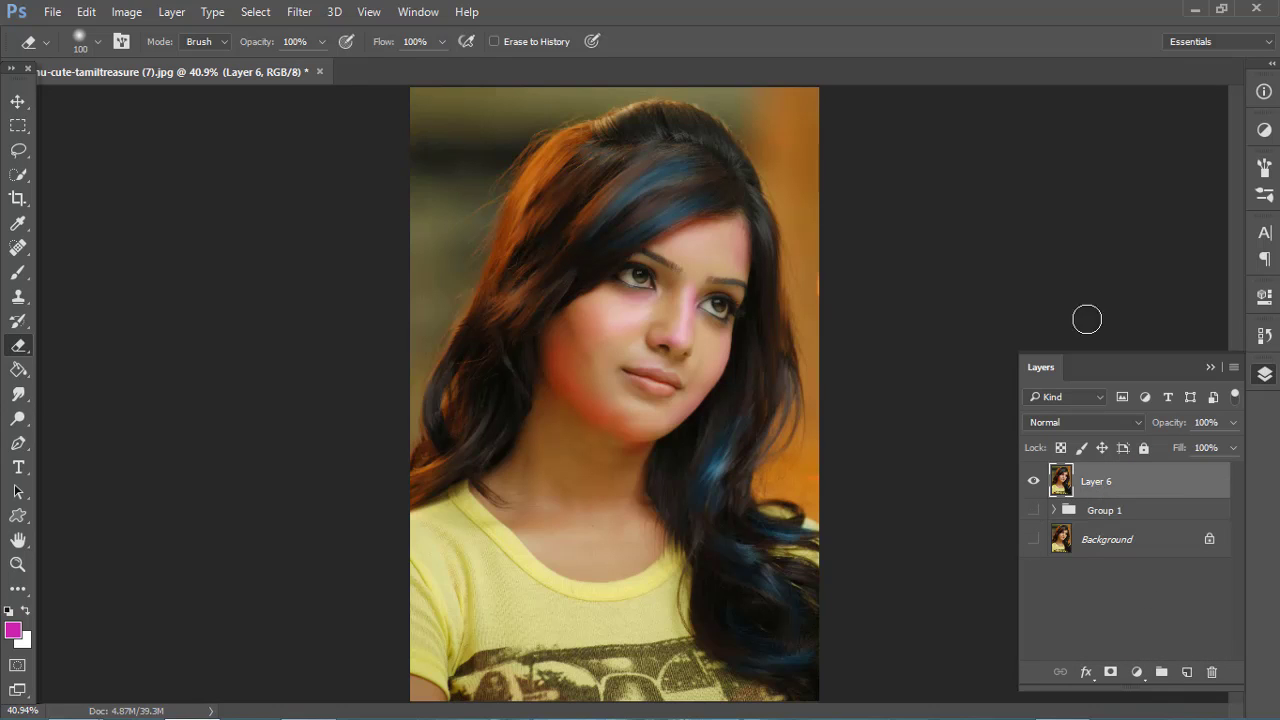
left_click(1210, 368)
key("i")
left_click(126, 11)
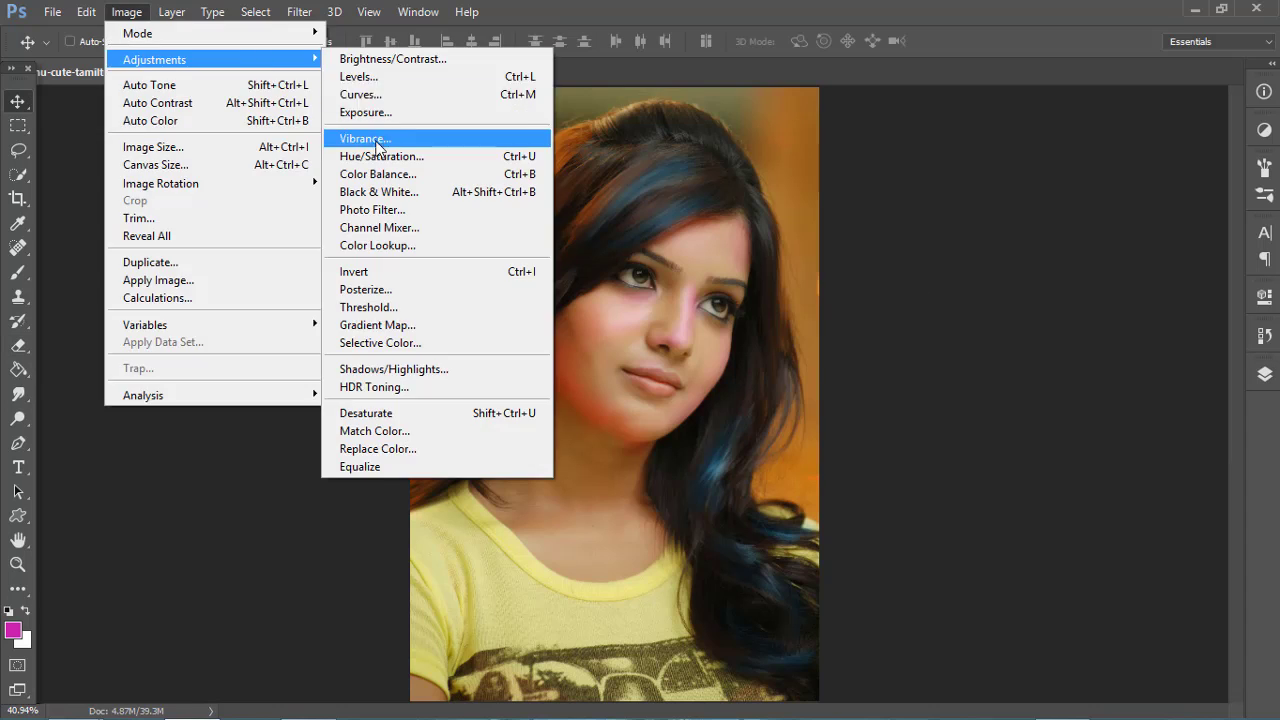
Apply Vibrance +29 with Saturation -2 to Layer 6
left_click(370, 141)
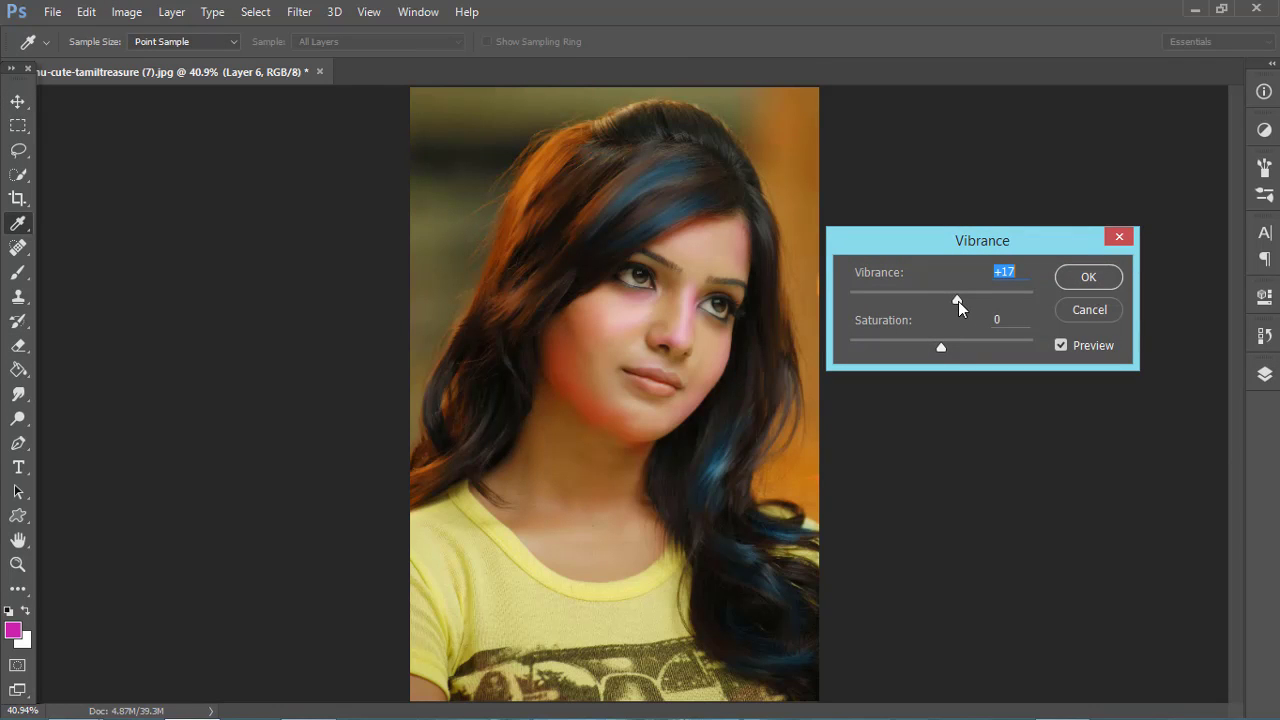
left_click_drag(961, 301, 974, 298)
left_click_drag(941, 347, 945, 348)
left_click(1088, 276)
key("v")
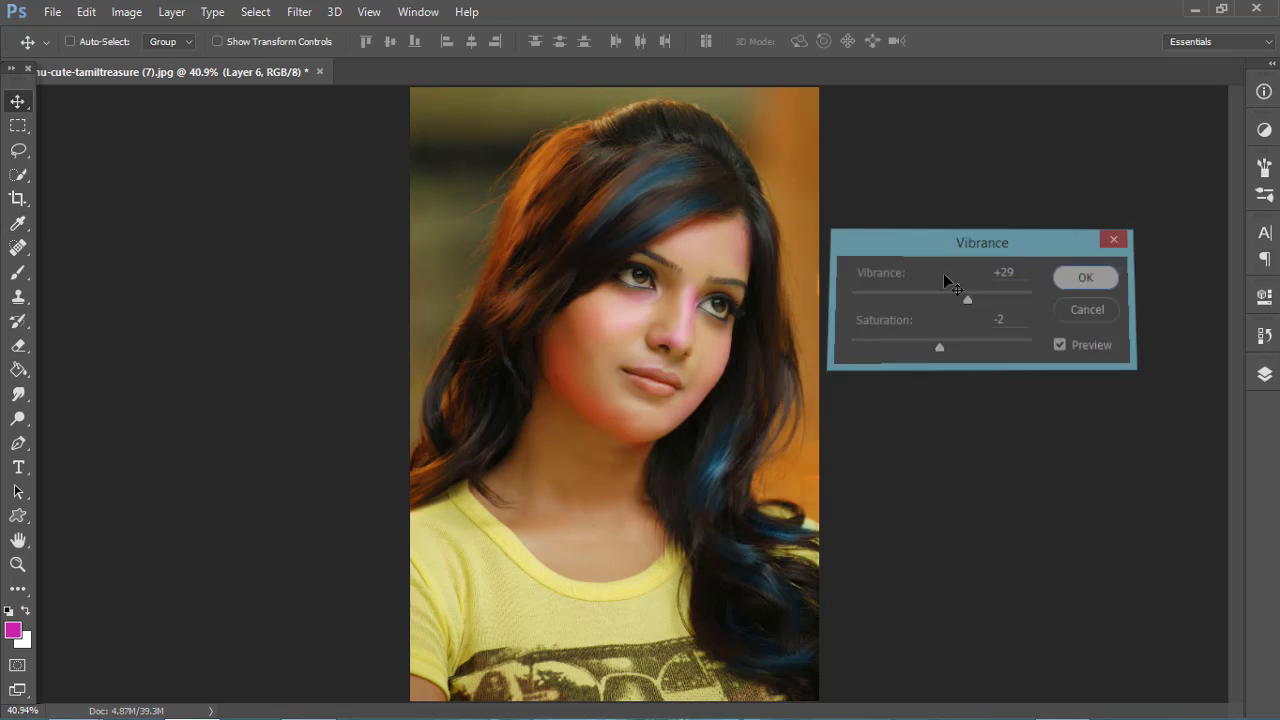
In Channel Mixer, boost red output's red to 104% and set Blue output's blue to +95%
left_click(126, 11)
left_click(379, 227)
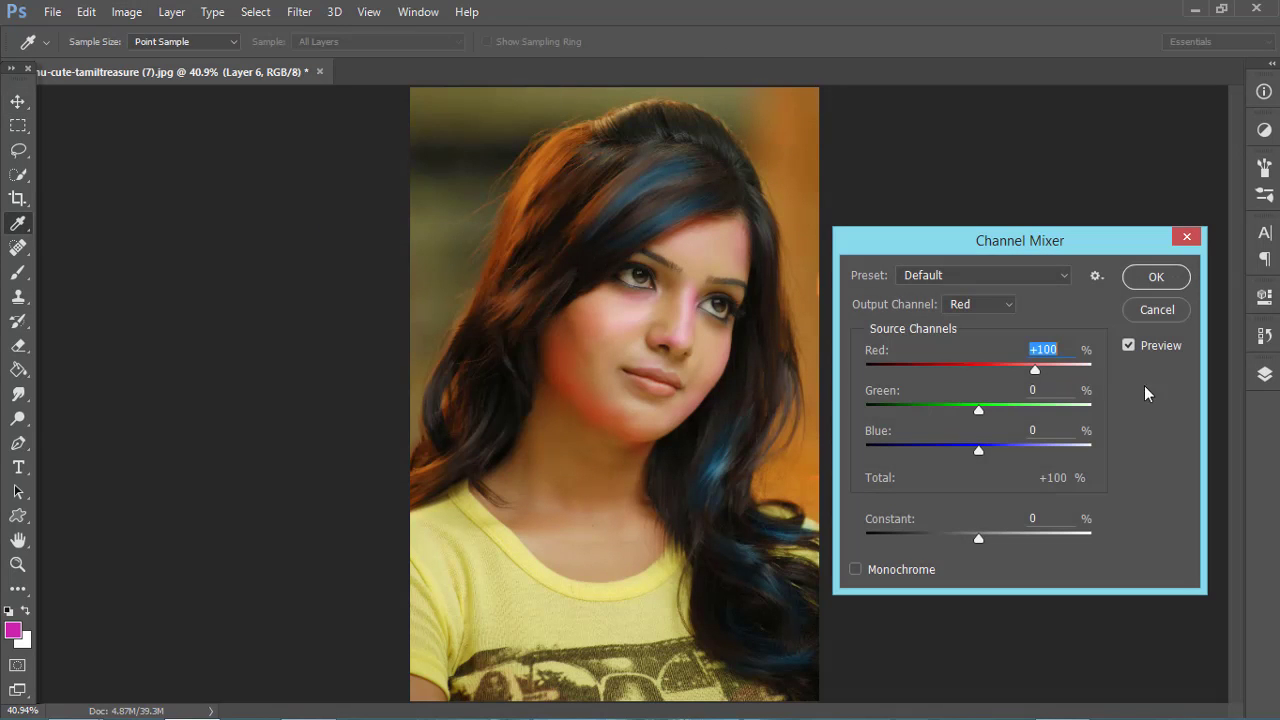
mouse_move(1042, 372)
left_mouse_down()
mouse_move(1030, 376)
mouse_move(1040, 385)
mouse_move(987, 372)
mouse_move(976, 411)
left_mouse_up()
left_click(974, 308)
left_click(974, 346)
left_click_drag(1036, 453, 1033, 453)
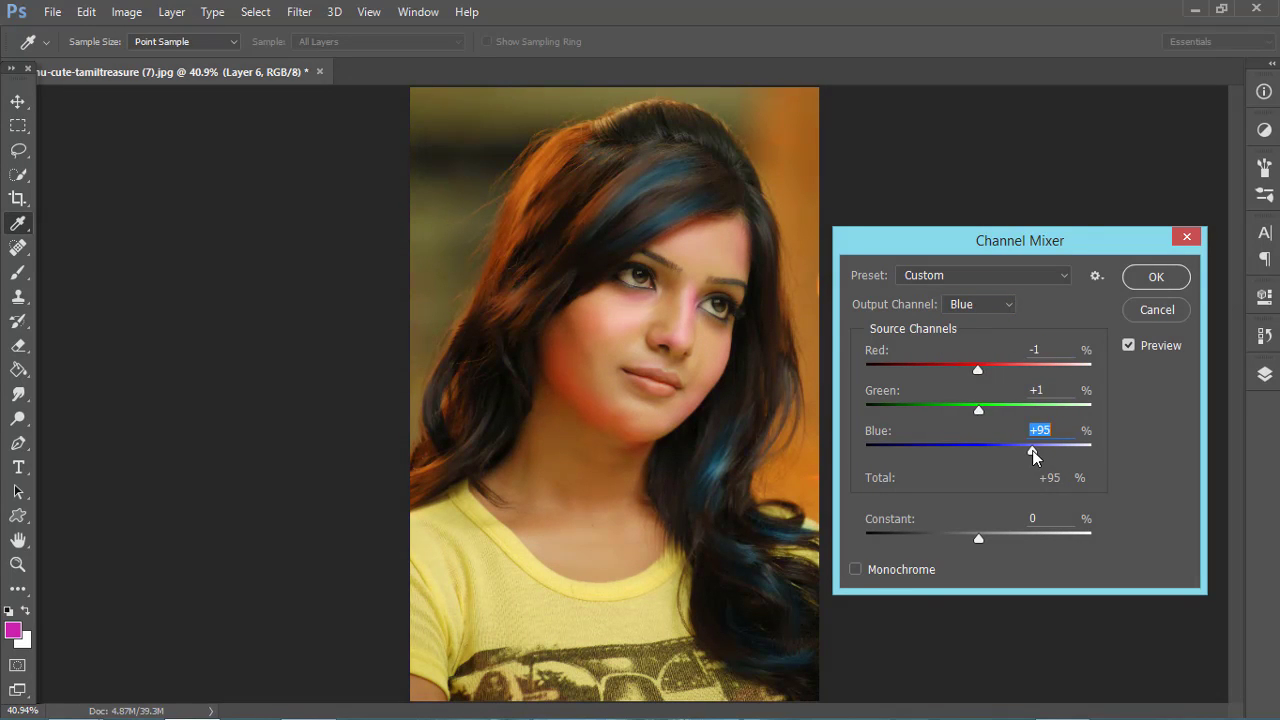
left_click(1156, 277)
In the Camera Raw Filter, raise contrast, clarity and vibrance, and adjust whites, blacks, shadows and highlights
left_click(299, 11)
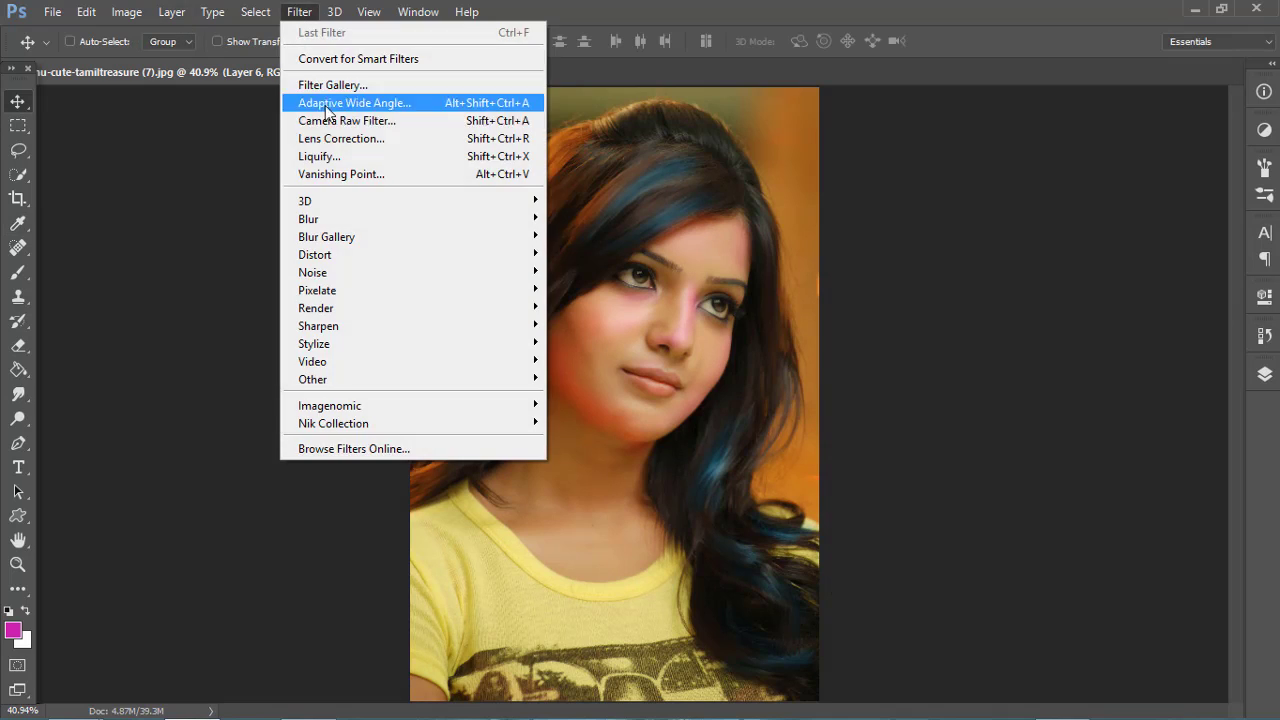
left_click(348, 120)
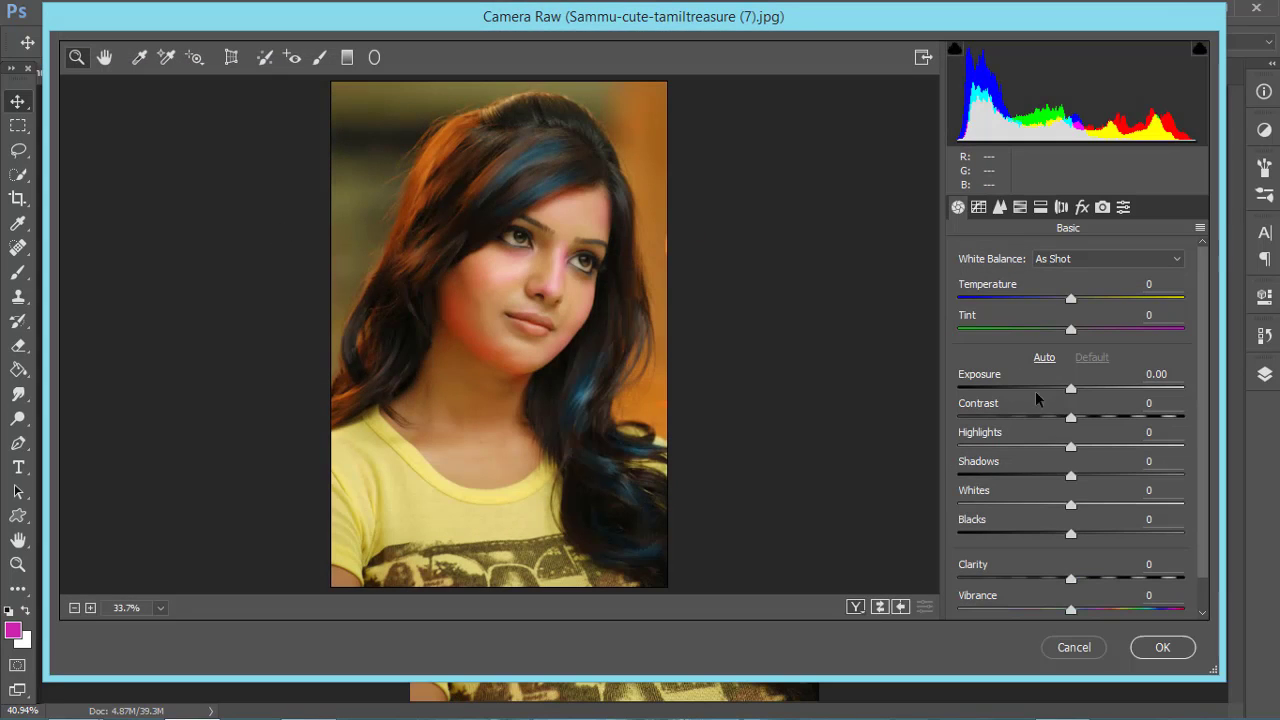
left_click_drag(1078, 418, 1093, 418)
mouse_move(1072, 578)
left_mouse_down()
mouse_move(1094, 578)
mouse_move(1102, 616)
left_mouse_up()
left_click(1074, 611)
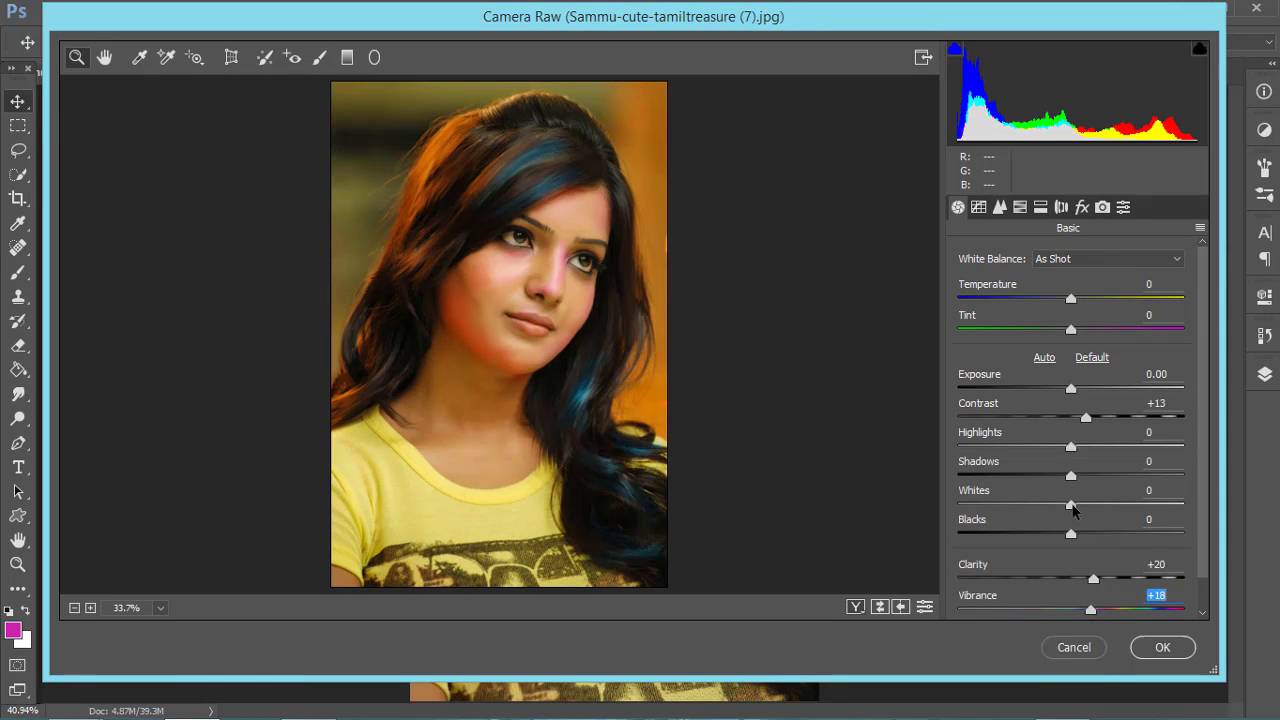
left_click_drag(1071, 505, 1052, 533)
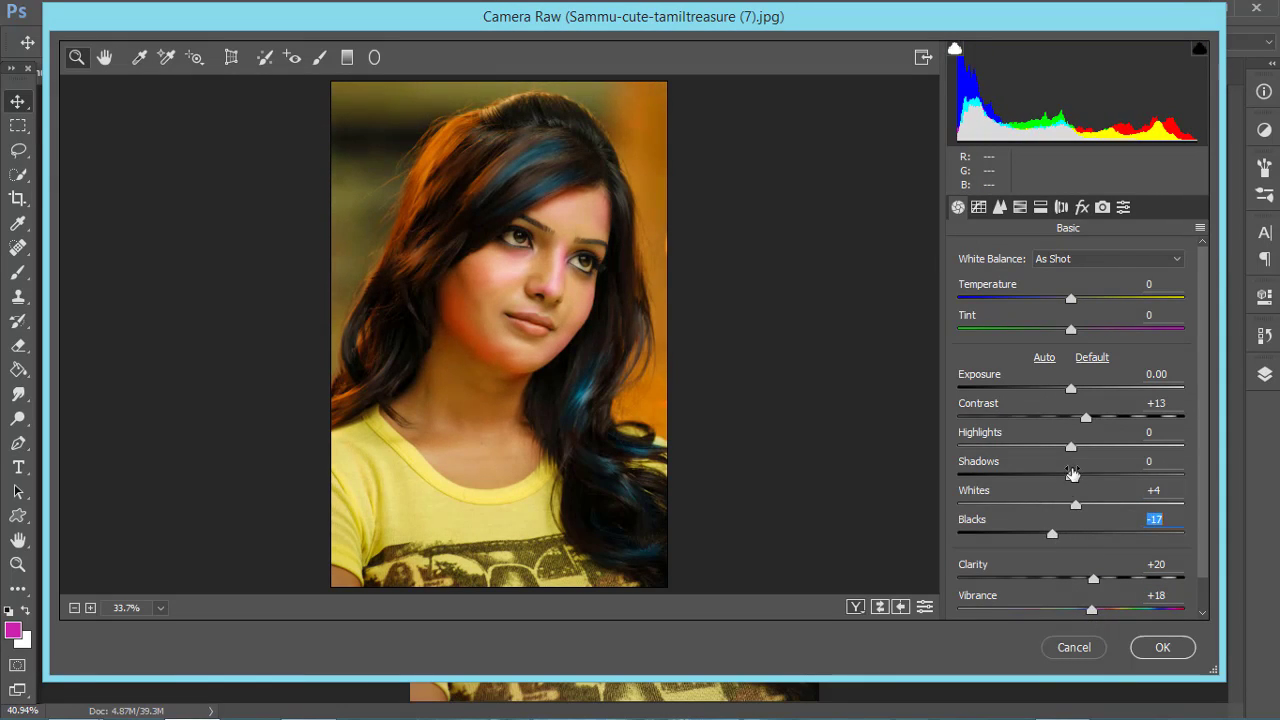
mouse_move(1072, 474)
left_mouse_down()
mouse_move(1094, 475)
mouse_move(1050, 447)
mouse_move(1021, 447)
left_mouse_up()
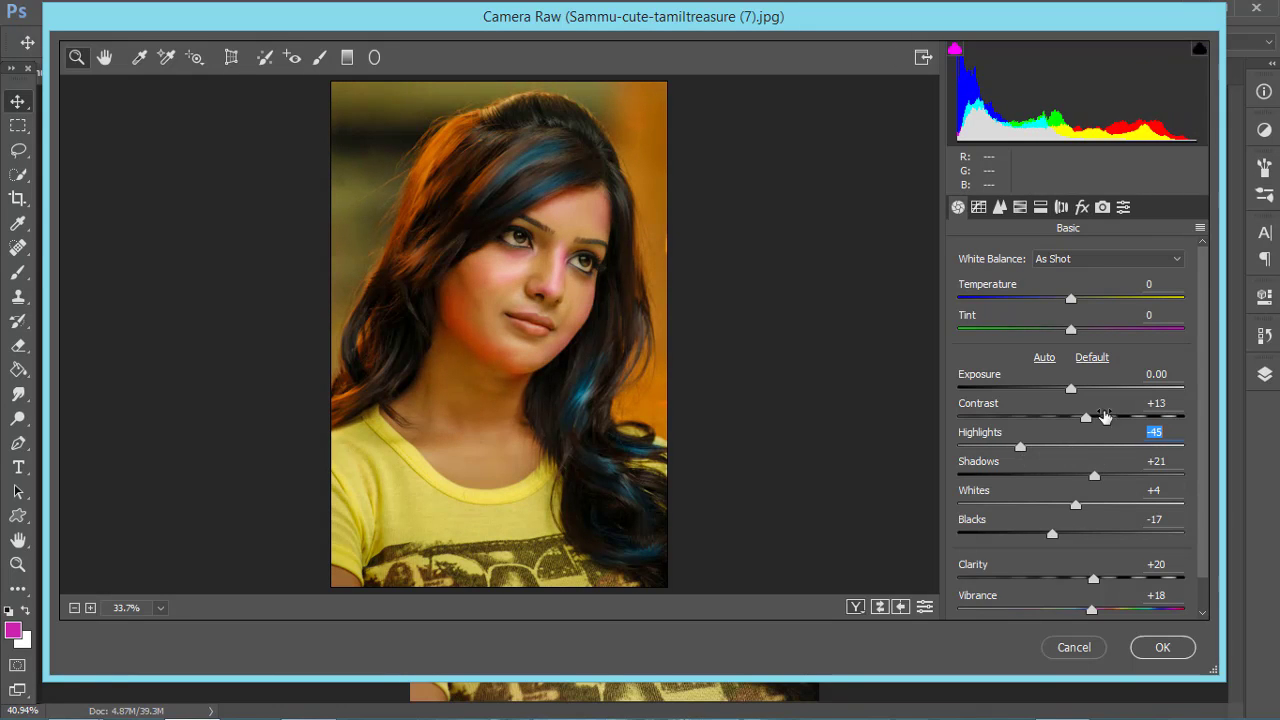
Add Luminance noise reduction in the Detail panel
left_click(979, 207)
left_click_drag(958, 439, 992, 439)
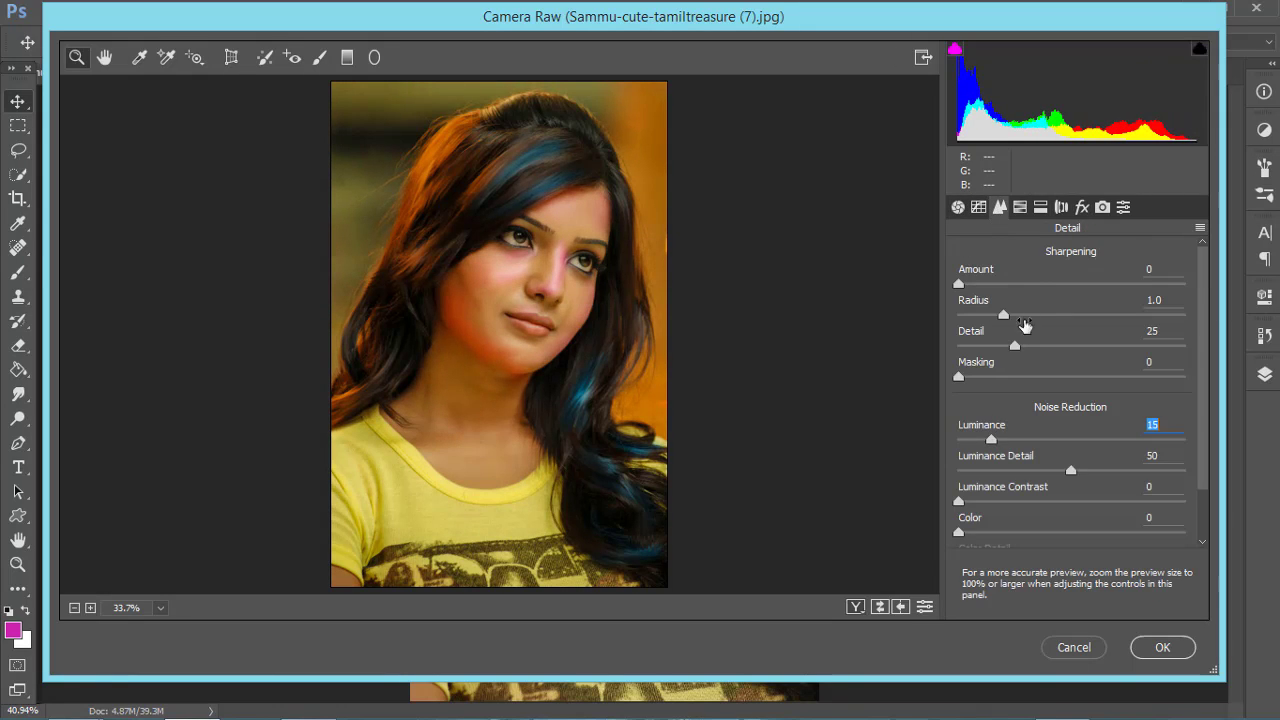
left_click_drag(958, 284, 1039, 284)
Boost HSL saturation of blues, aquas, purples and magentas, and brighten the orange and red luminance
left_click(1020, 207)
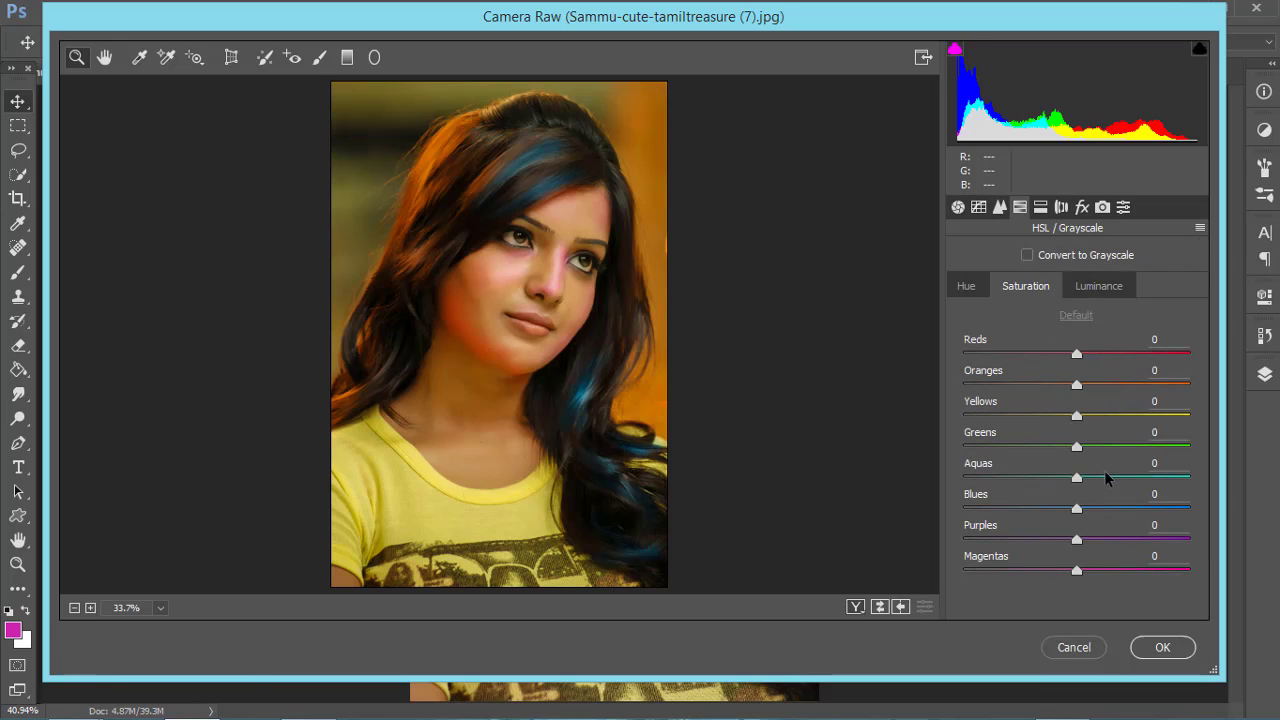
left_click_drag(1106, 479, 1114, 477)
left_click(1106, 509)
left_click(1105, 539)
left_click(1106, 570)
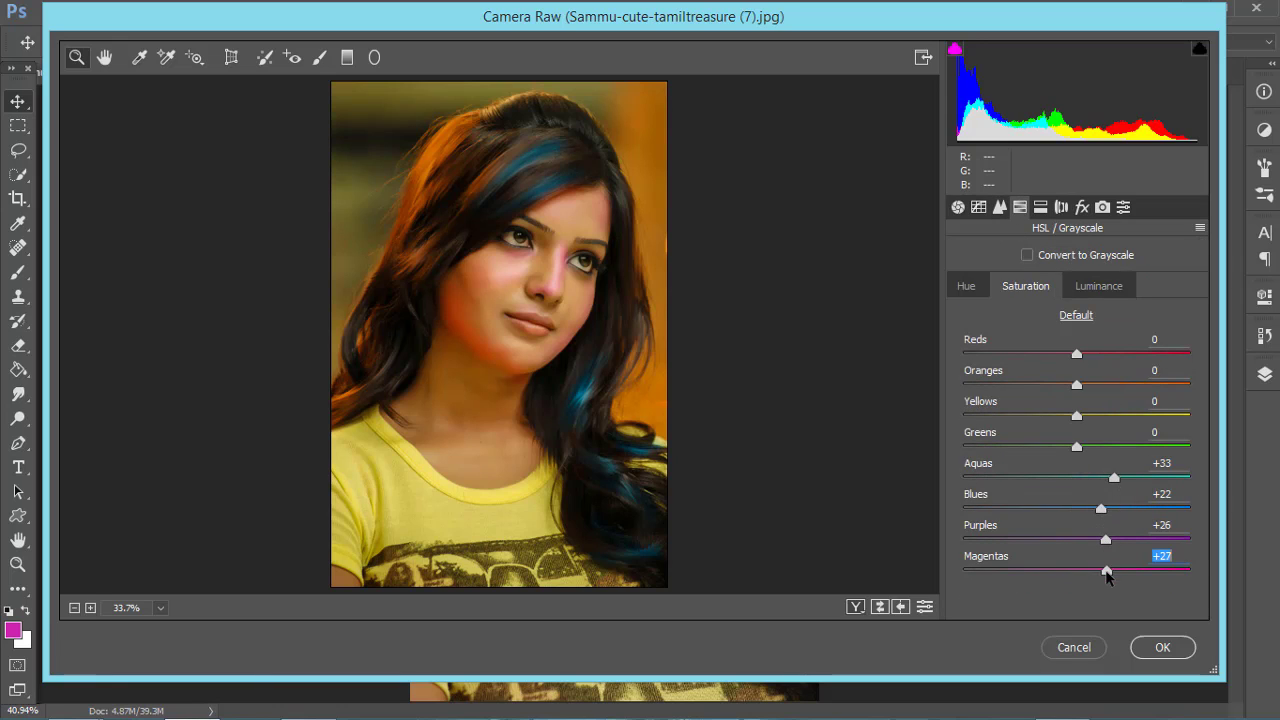
left_click(1106, 539)
left_click(1082, 292)
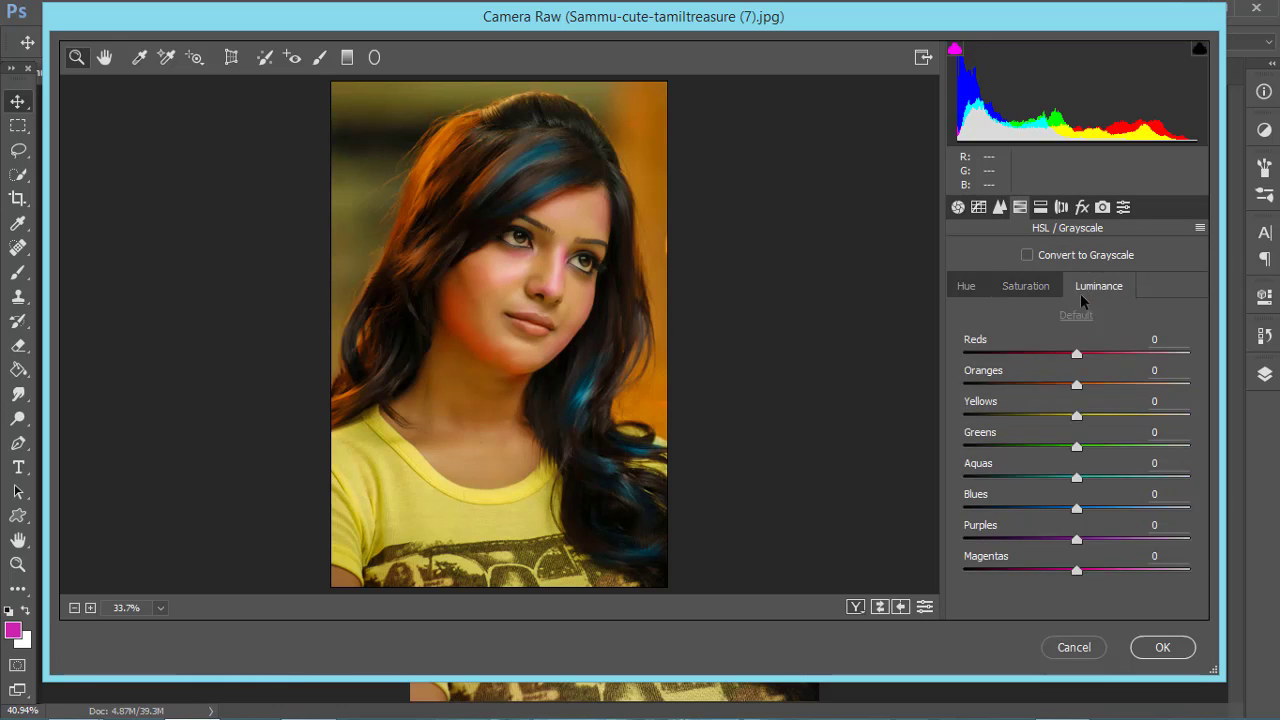
left_click(1093, 386)
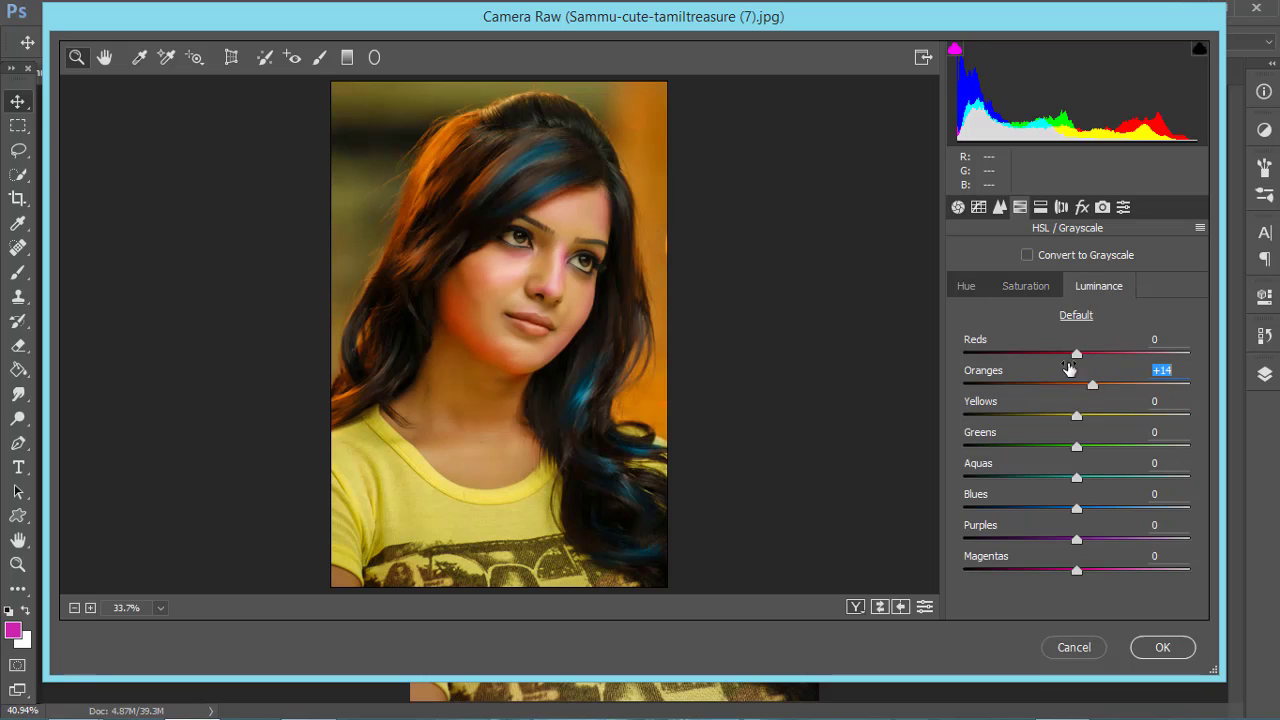
left_click(1100, 354)
Set Yellows saturation to -100, raise greens and oranges, brighten yellow luminance, and apply the grade
left_click(1026, 286)
left_click_drag(1016, 413, 920, 423)
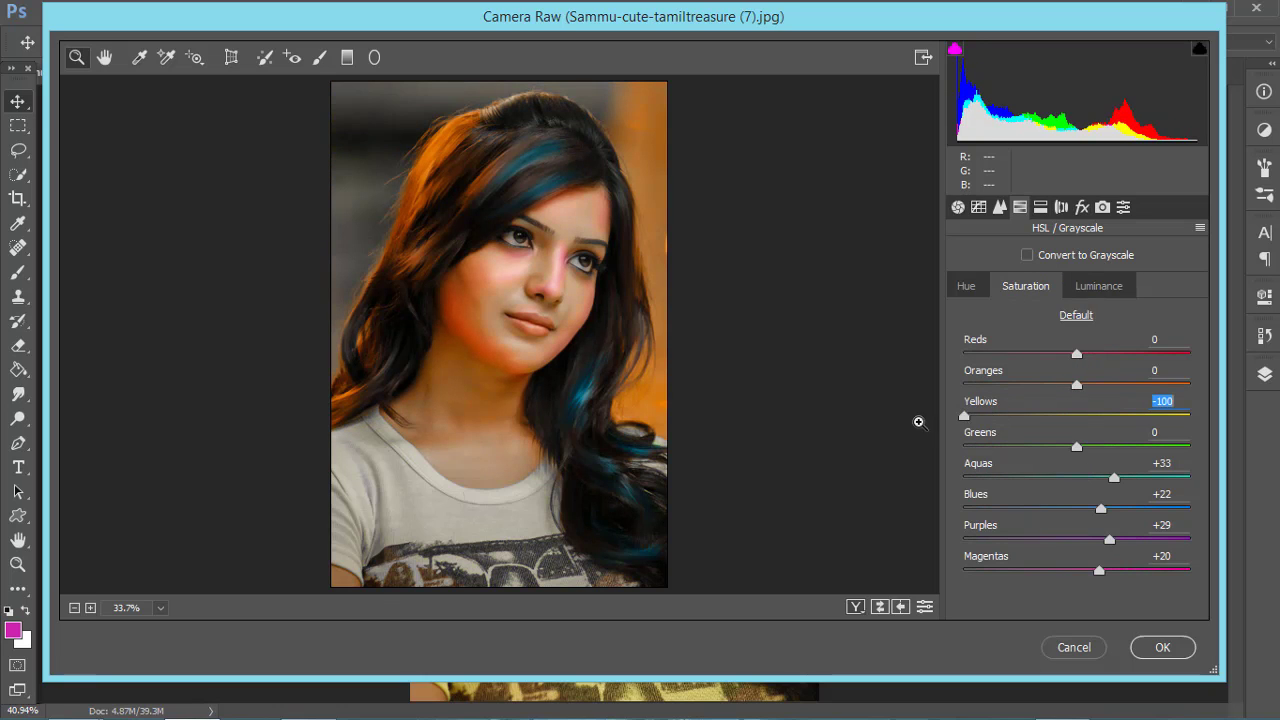
left_click(1087, 446)
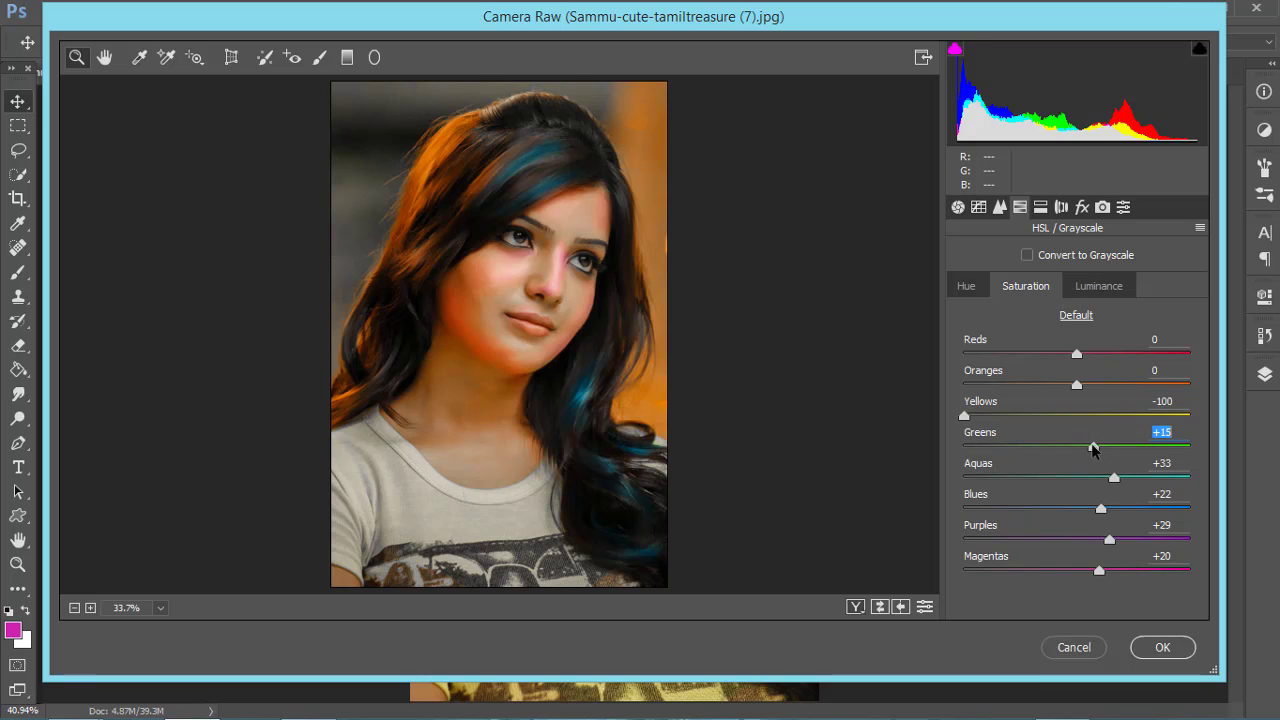
left_click_drag(1093, 449, 1097, 447)
left_click(1100, 385)
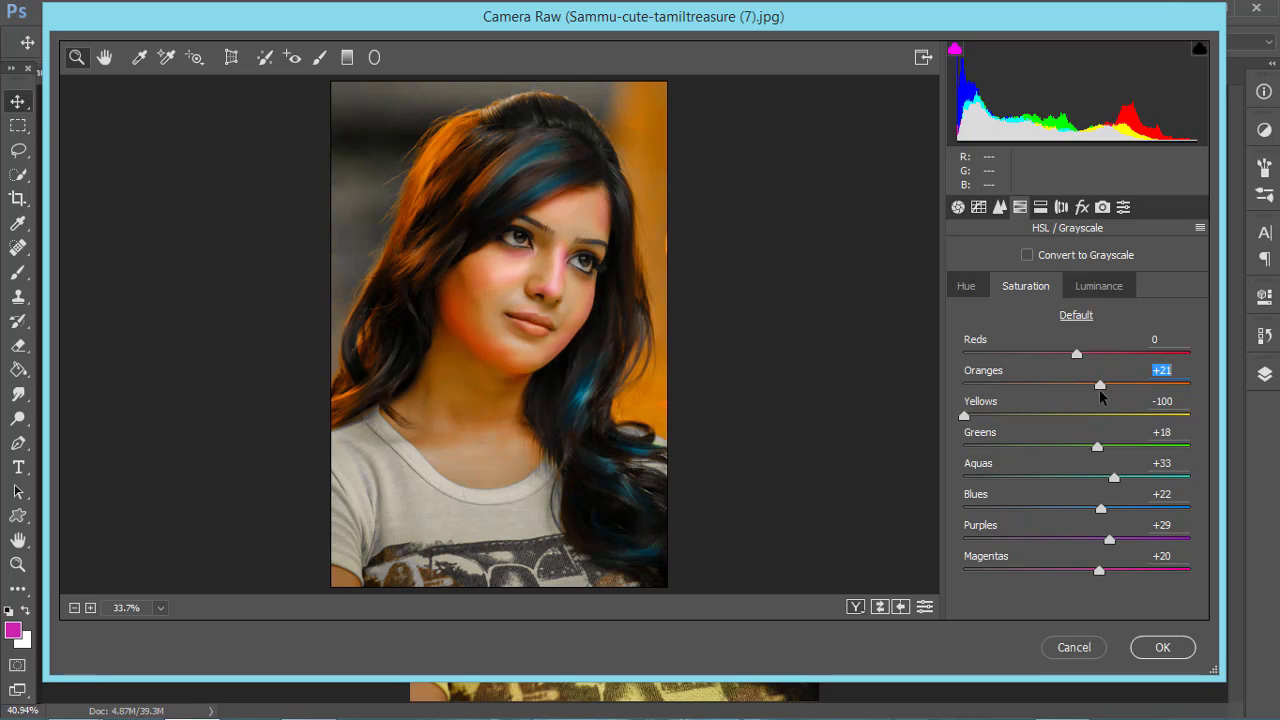
left_click(1099, 286)
left_click(1100, 416)
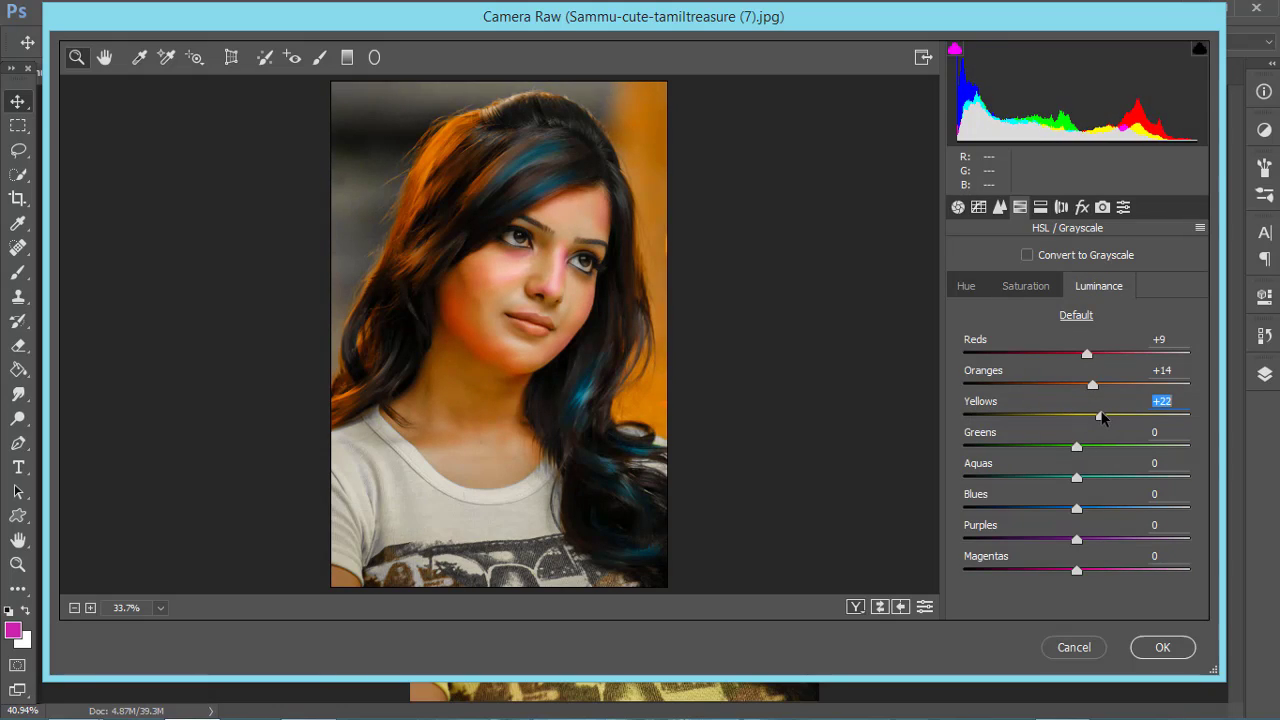
left_click_drag(1101, 416, 1091, 416)
left_click(1026, 286)
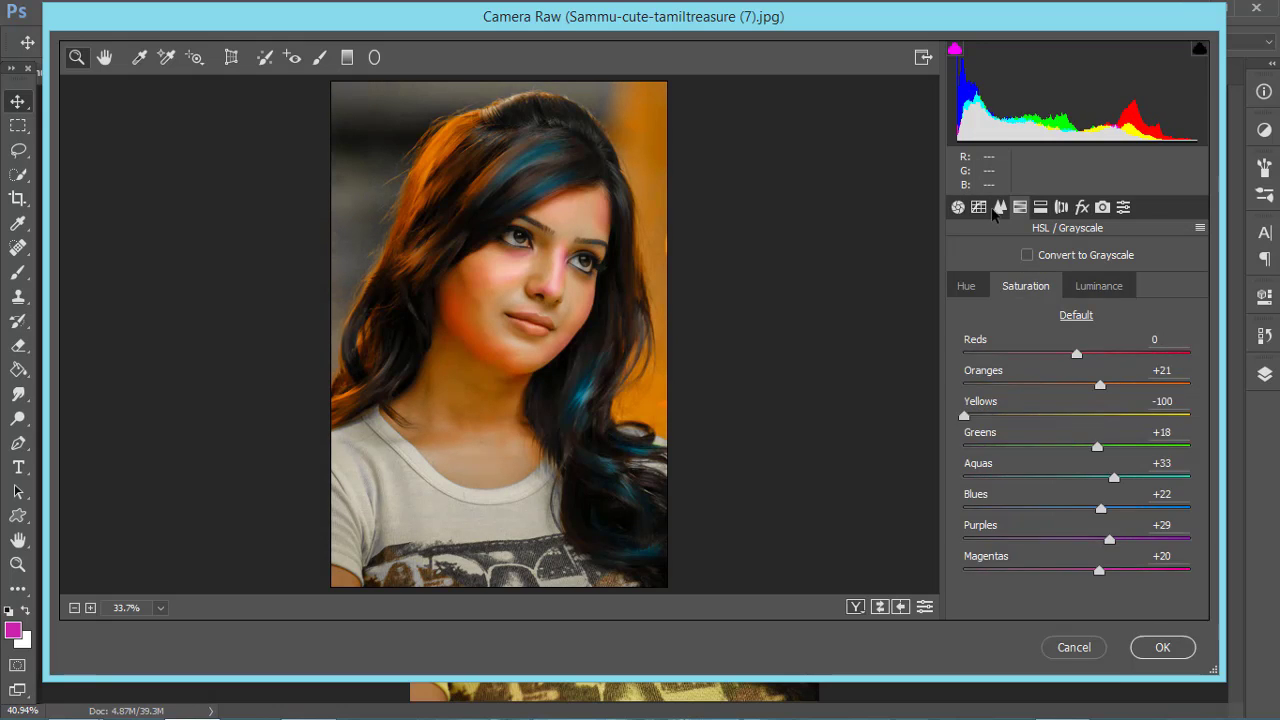
left_click(979, 207)
left_click(1158, 650)
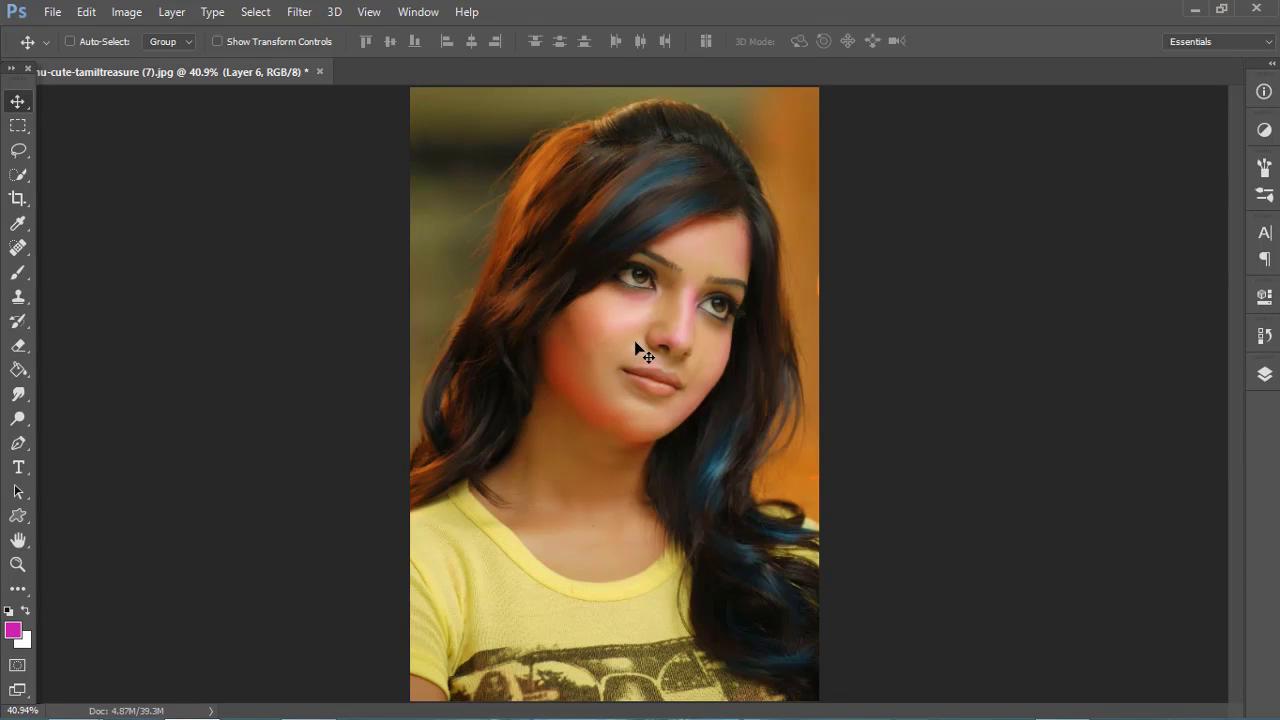
Add a new layer, set white as the painting colour, and zoom in on the nose
left_click(1262, 378)
left_click(1187, 672)
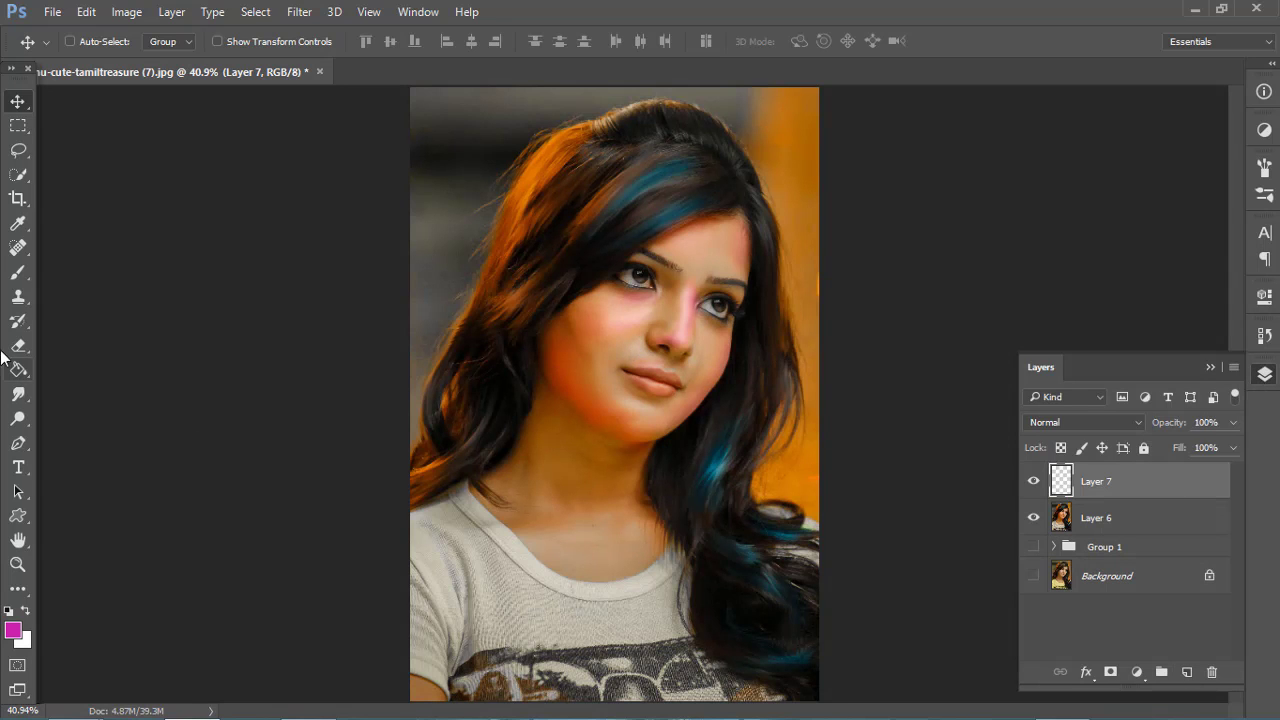
left_click(18, 272)
left_click(8, 611)
key("z")
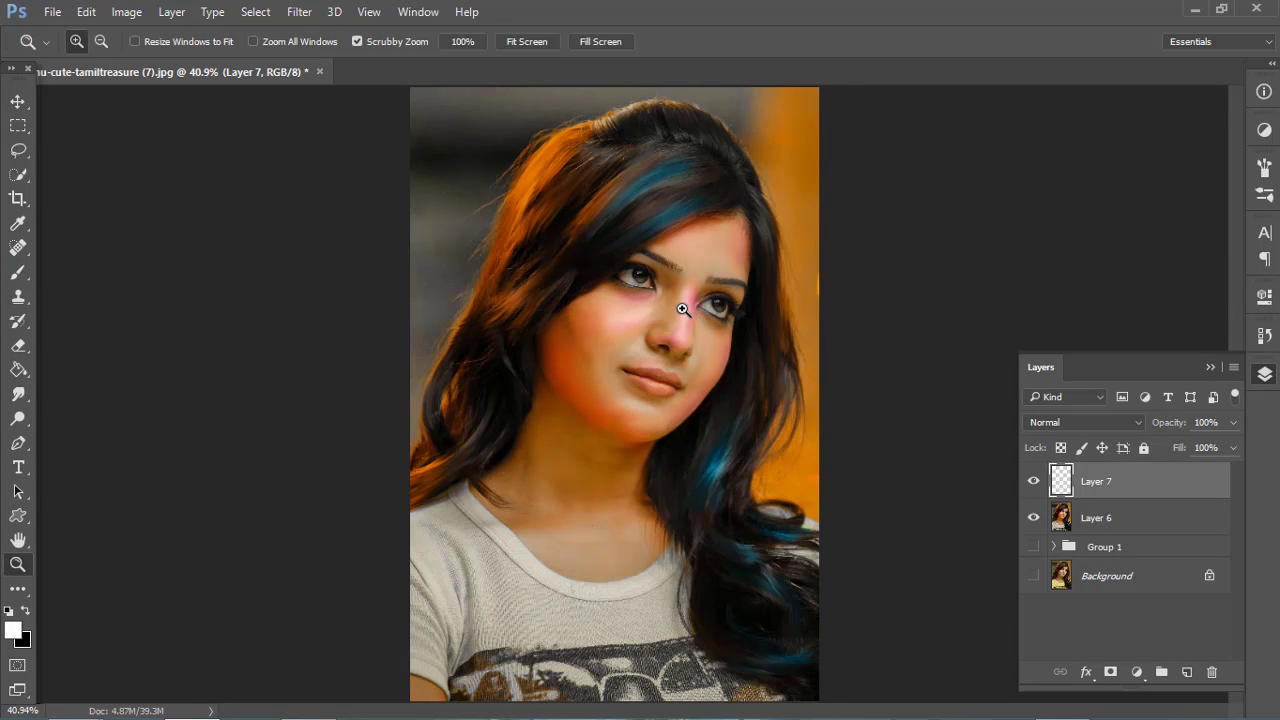
left_click(670, 310)
key("b")
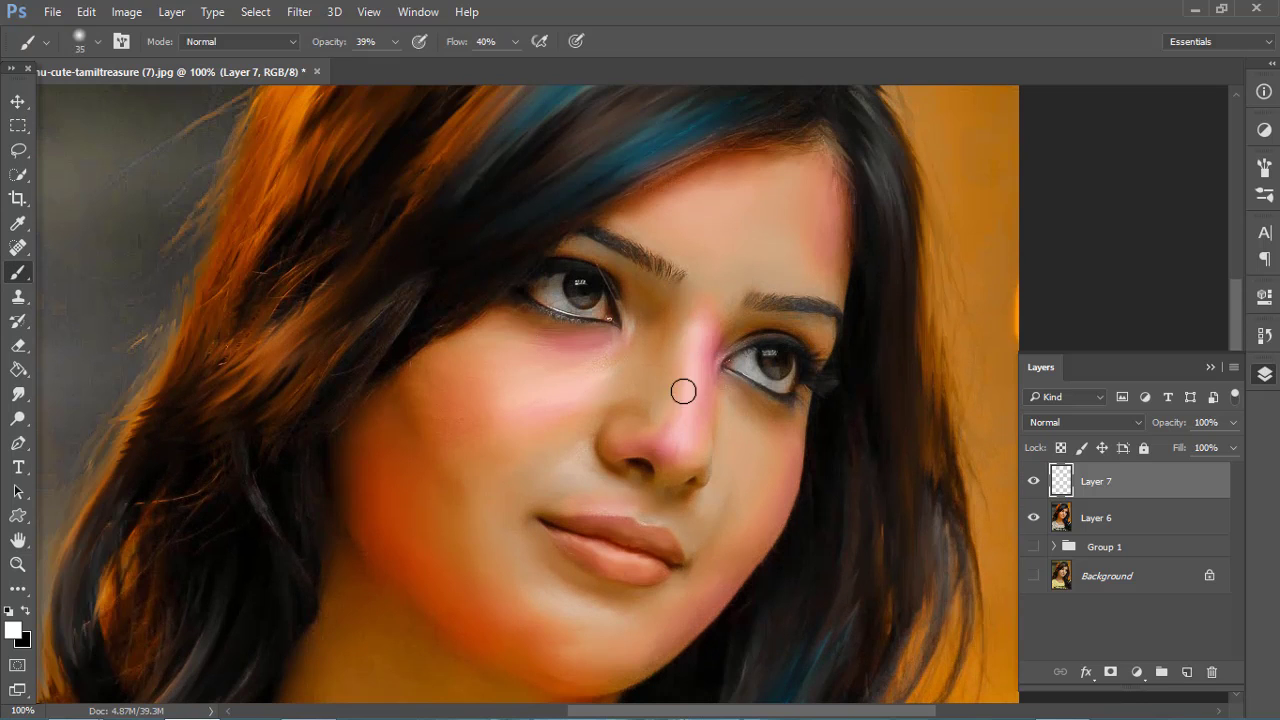
Paint soft low-flow white highlights down the nose bridge and on the cheek
left_click_drag(683, 391, 674, 451)
key("ctrl+z")
left_click_drag(444, 44, 423, 44)
mouse_move(703, 334)
left_mouse_down()
mouse_move(666, 451)
mouse_move(708, 349)
mouse_move(693, 413)
left_mouse_up()
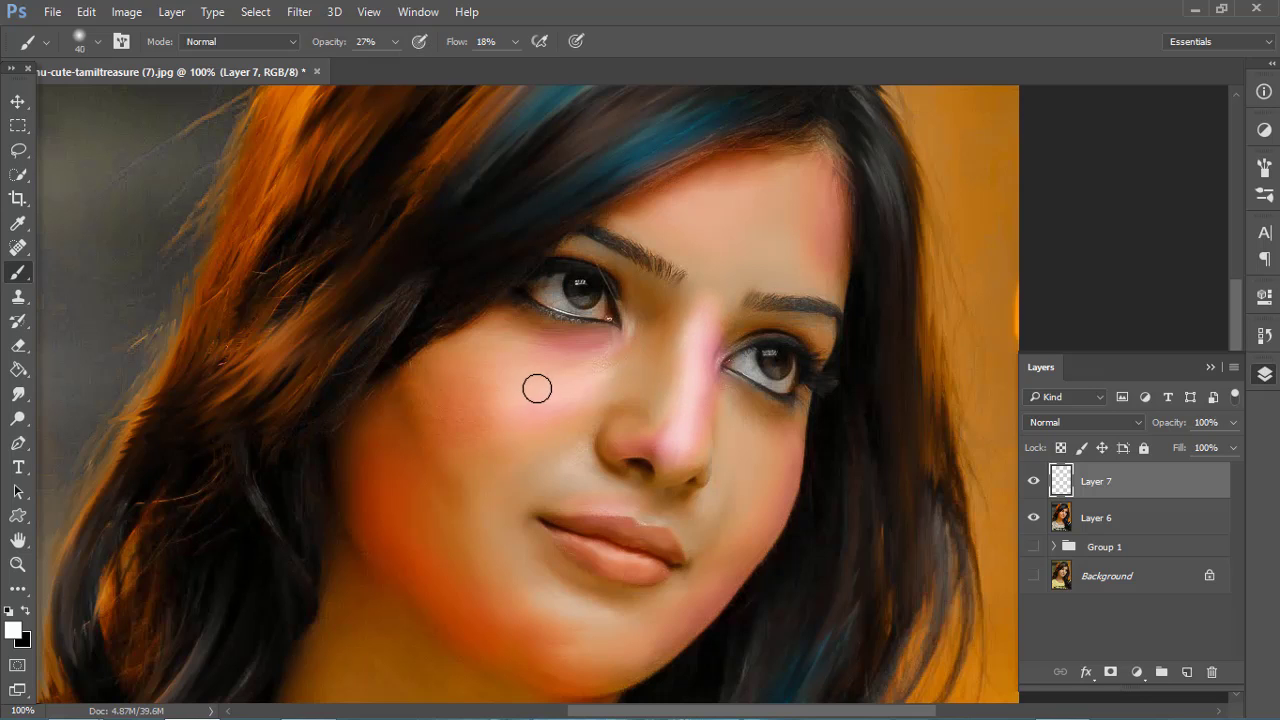
mouse_move(537, 388)
left_mouse_down()
mouse_move(557, 389)
mouse_move(503, 386)
mouse_move(563, 363)
left_mouse_up()
key("bracketright")
scroll(708, 330, "up", 2)
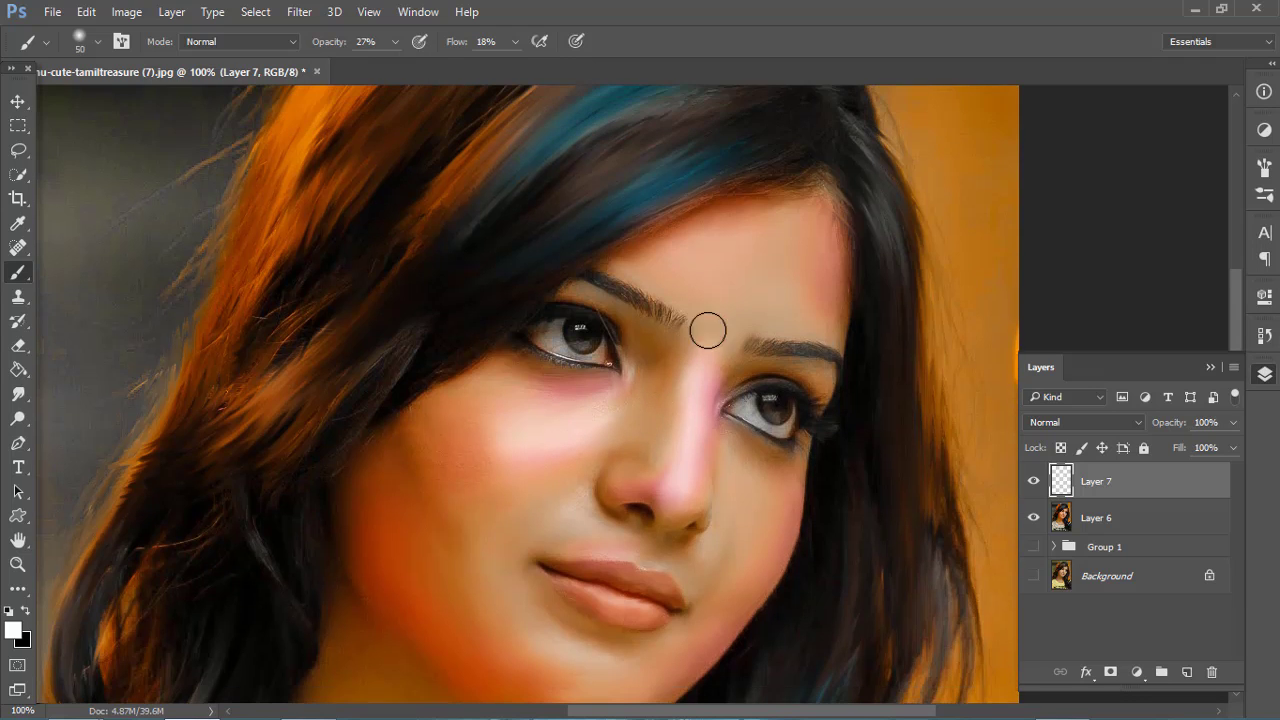
scroll(686, 410, "down", 2)
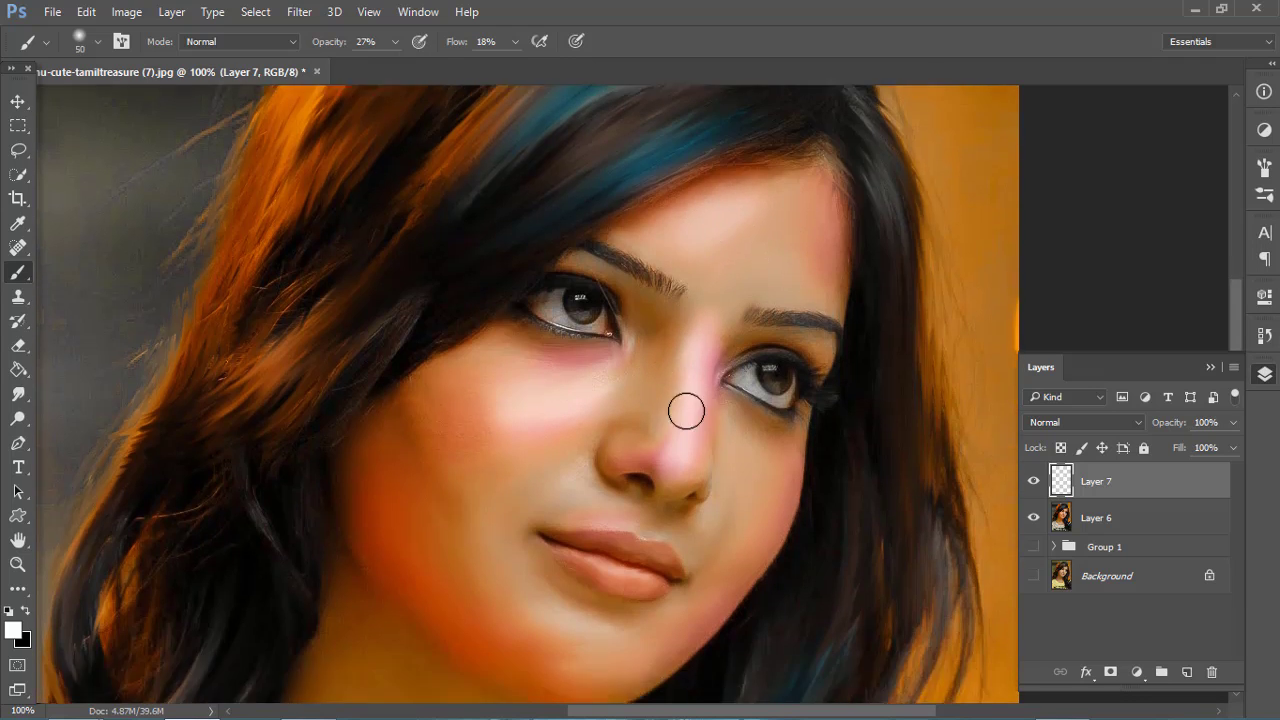
scroll(686, 410, "down", 3)
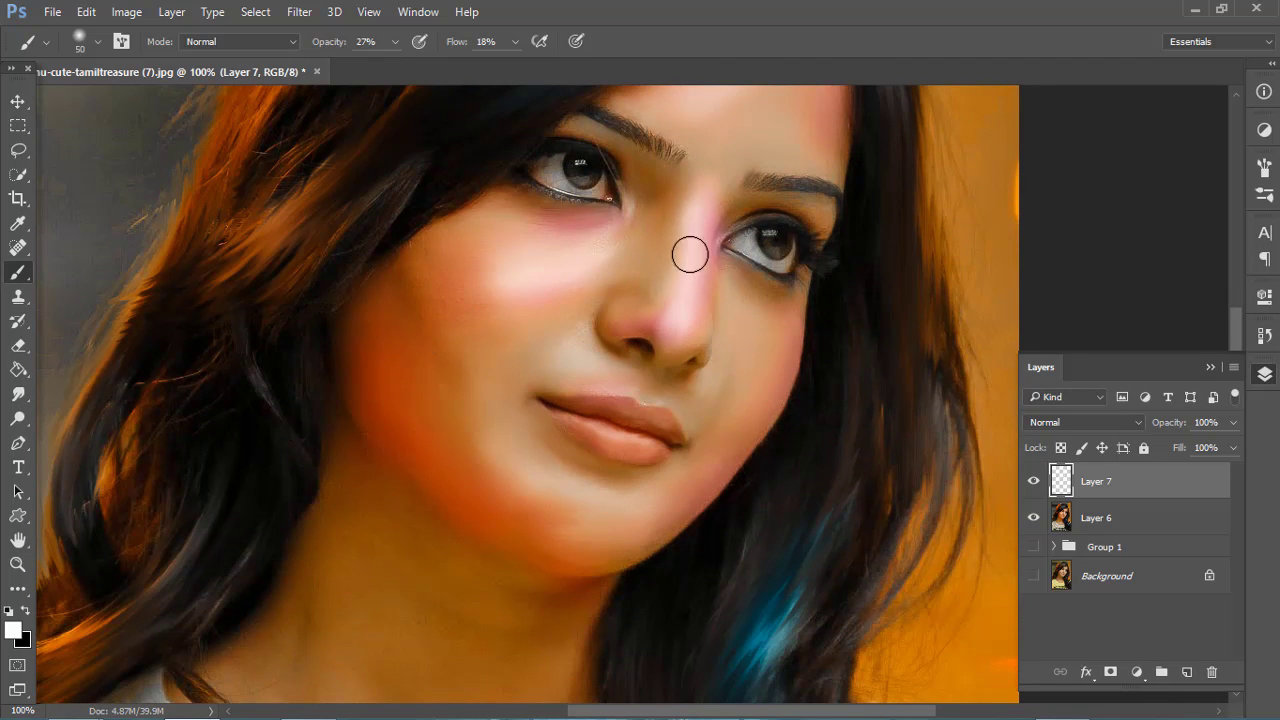
Erase excess highlight and fit the whole image on screen
key("z")
key("ctrl+0")
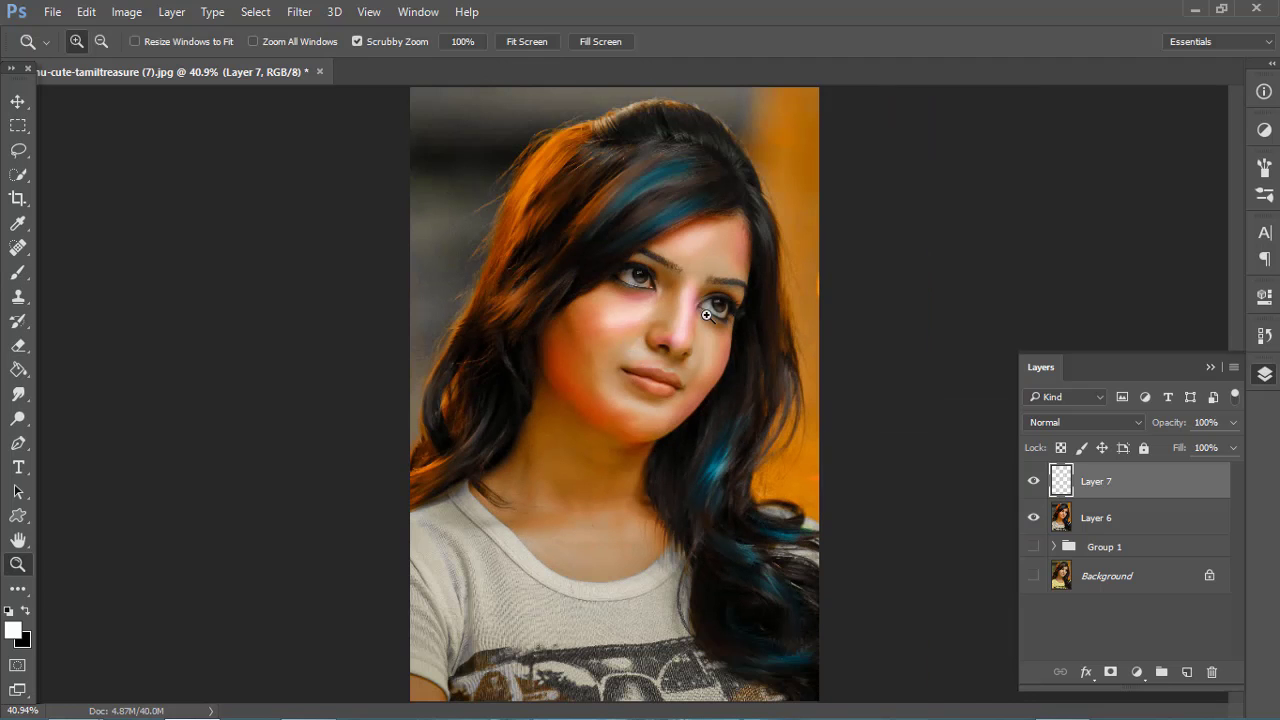
key("e")
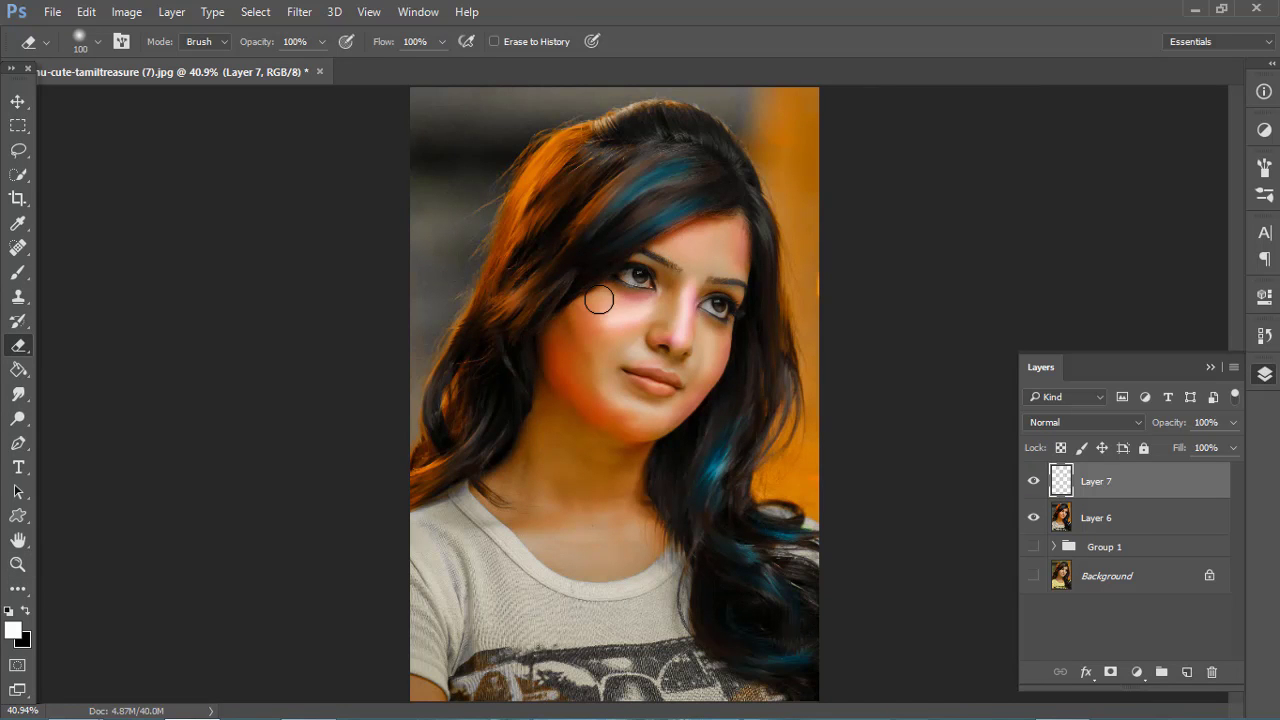
key("z")
right_click(668, 310)
left_click(700, 340)
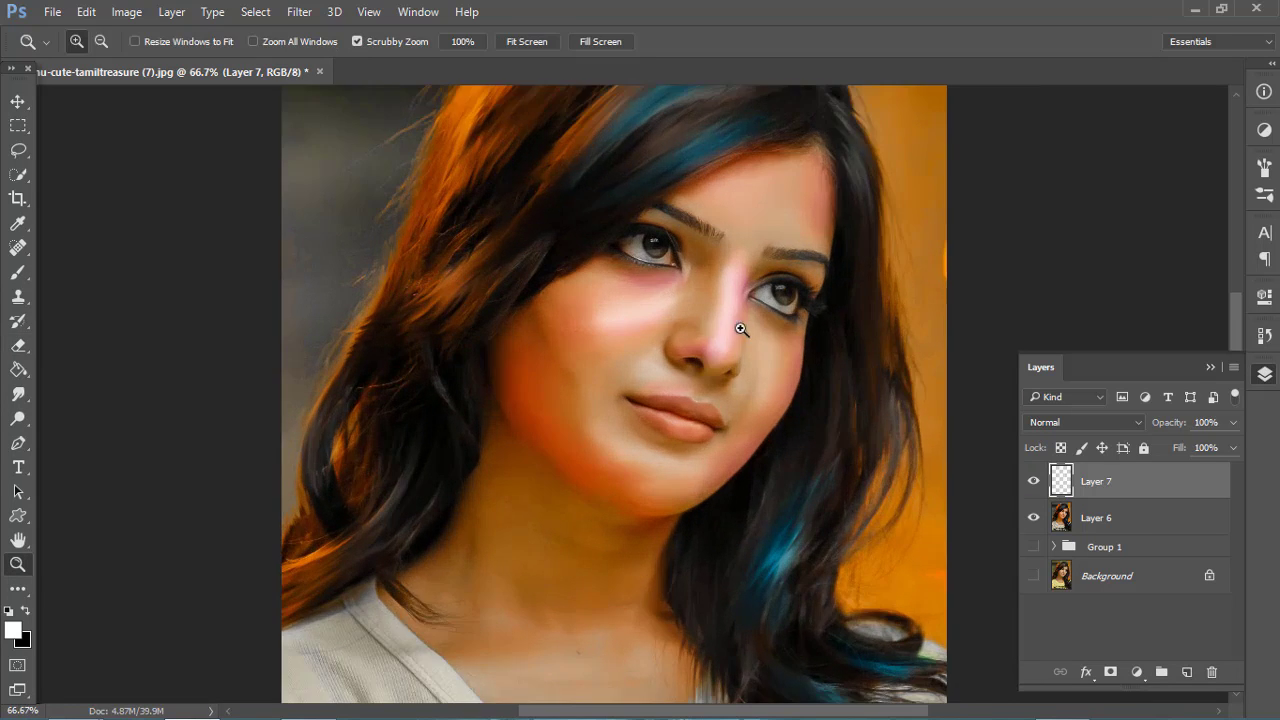
Duplicate the highlight layer as Layer 7 copy at 46% opacity
left_click_drag(1096, 481, 1182, 668)
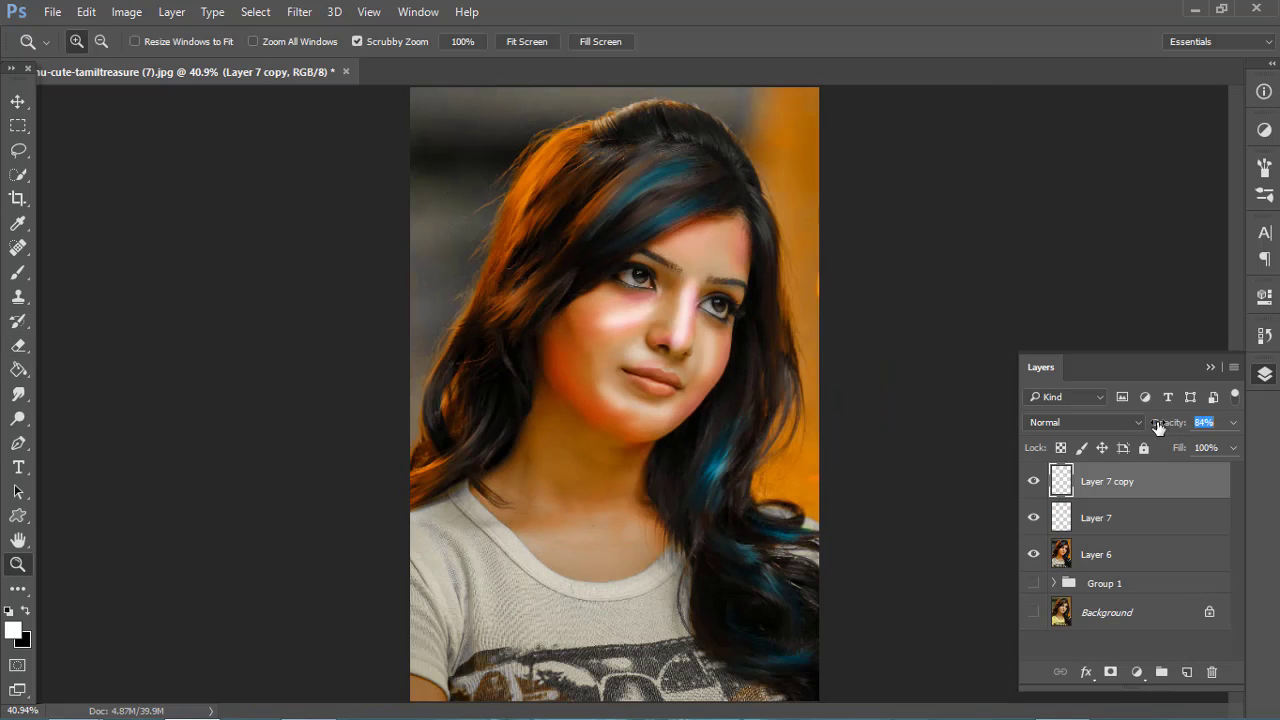
type("46")
key("Return")
left_click(1120, 560)
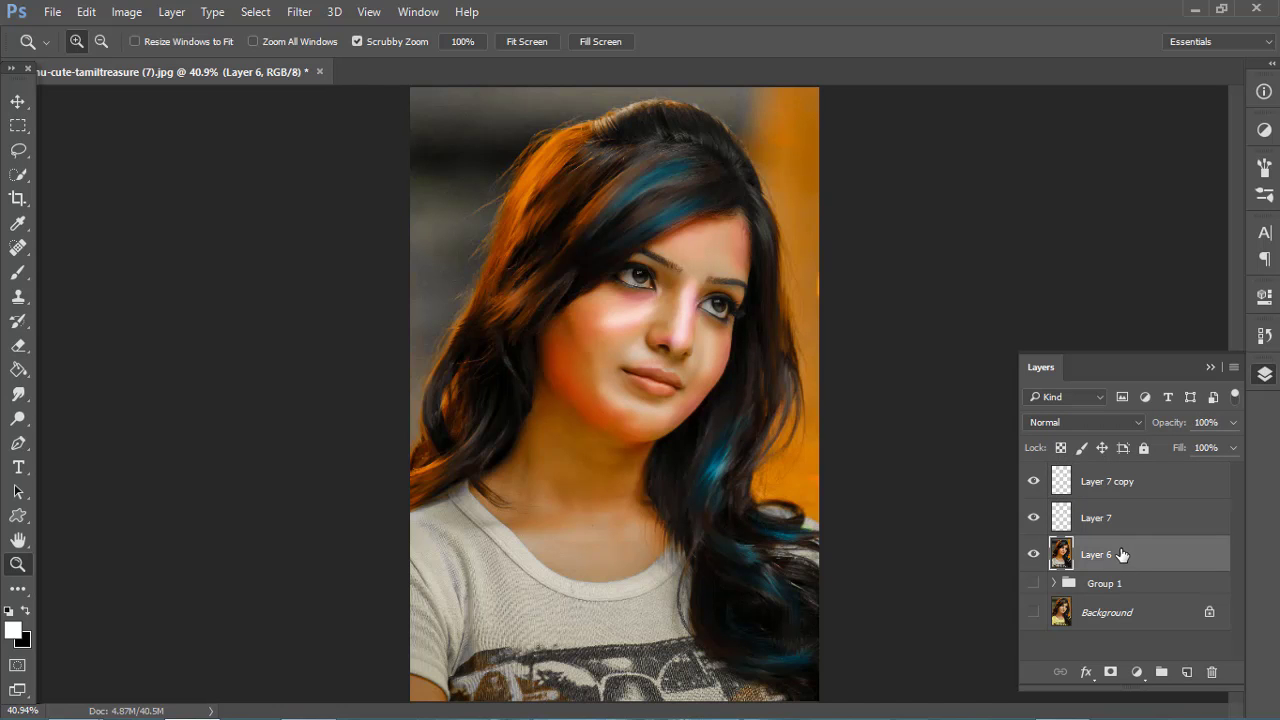
left_click(1113, 487)
left_click(656, 302)
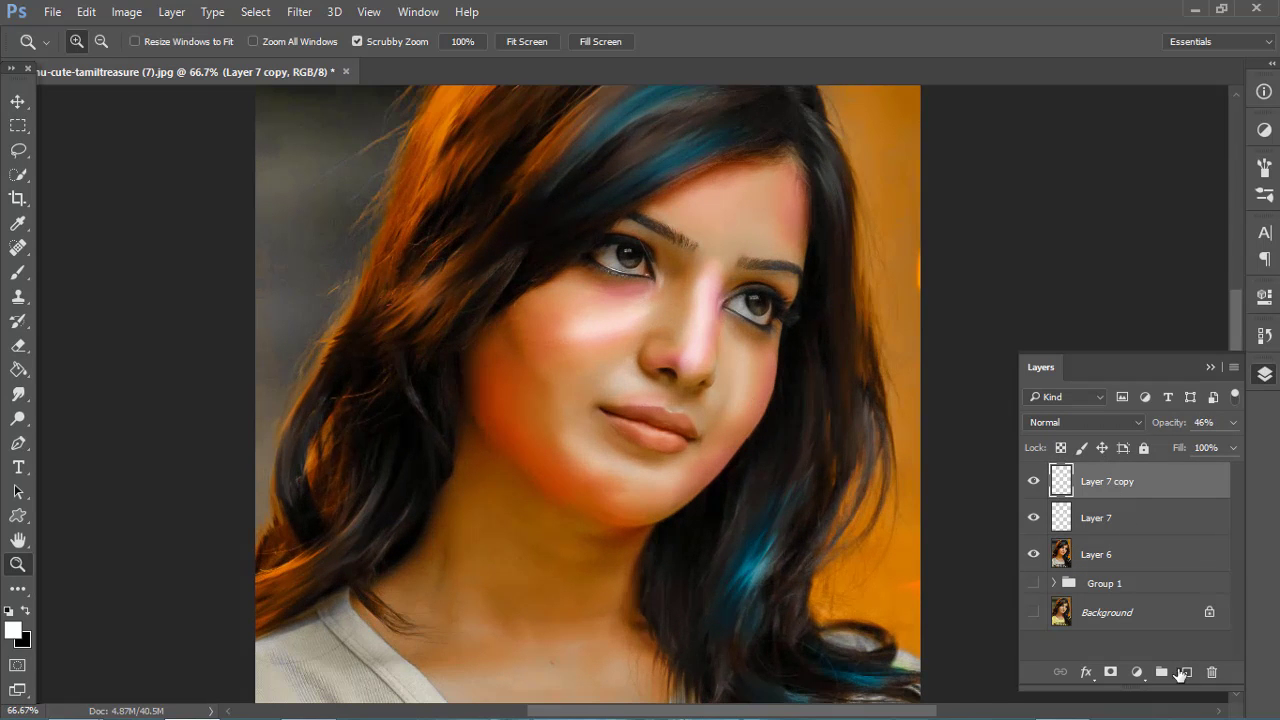
Add a new Layer 8 filled with 50% Gray
left_click(1187, 672)
left_click(86, 11)
left_click(140, 257)
left_click(655, 190)
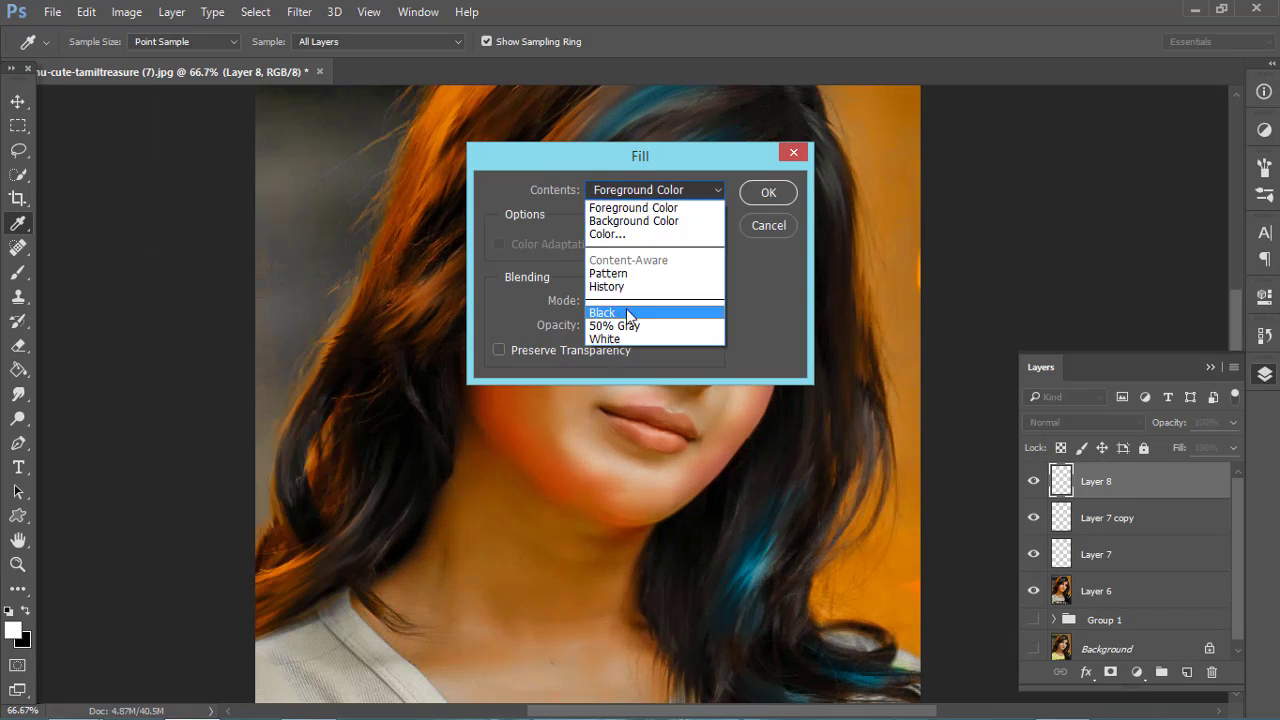
left_click(620, 326)
left_click(768, 192)
Set Layer 8's blend mode to Overlay
key("z")
left_click(1085, 422)
left_click(1060, 232)
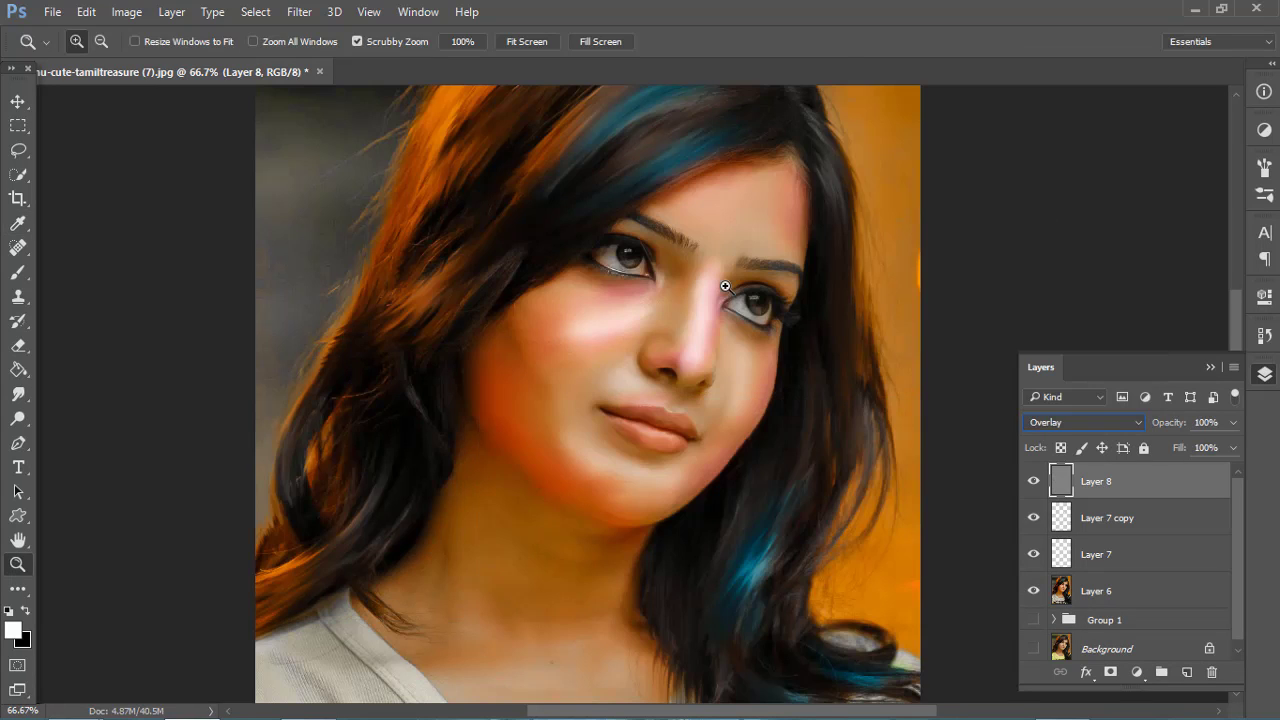
With the Burn tool at size 80, darken the cheek just below the eye
right_click(18, 418)
left_click(80, 431)
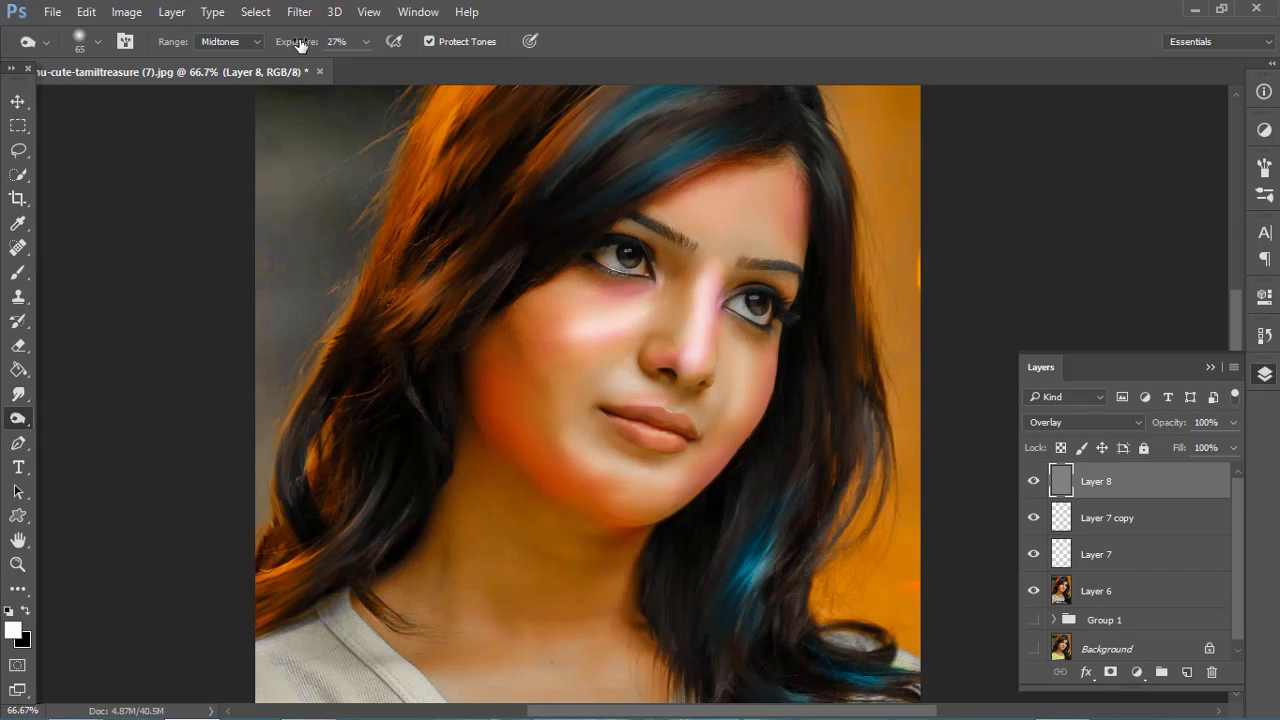
key("bracketright")
key("bracketright")
key("bracketright")
mouse_move(760, 348)
left_mouse_down()
mouse_move(689, 420)
mouse_move(623, 346)
mouse_move(563, 400)
mouse_move(643, 351)
left_mouse_up()
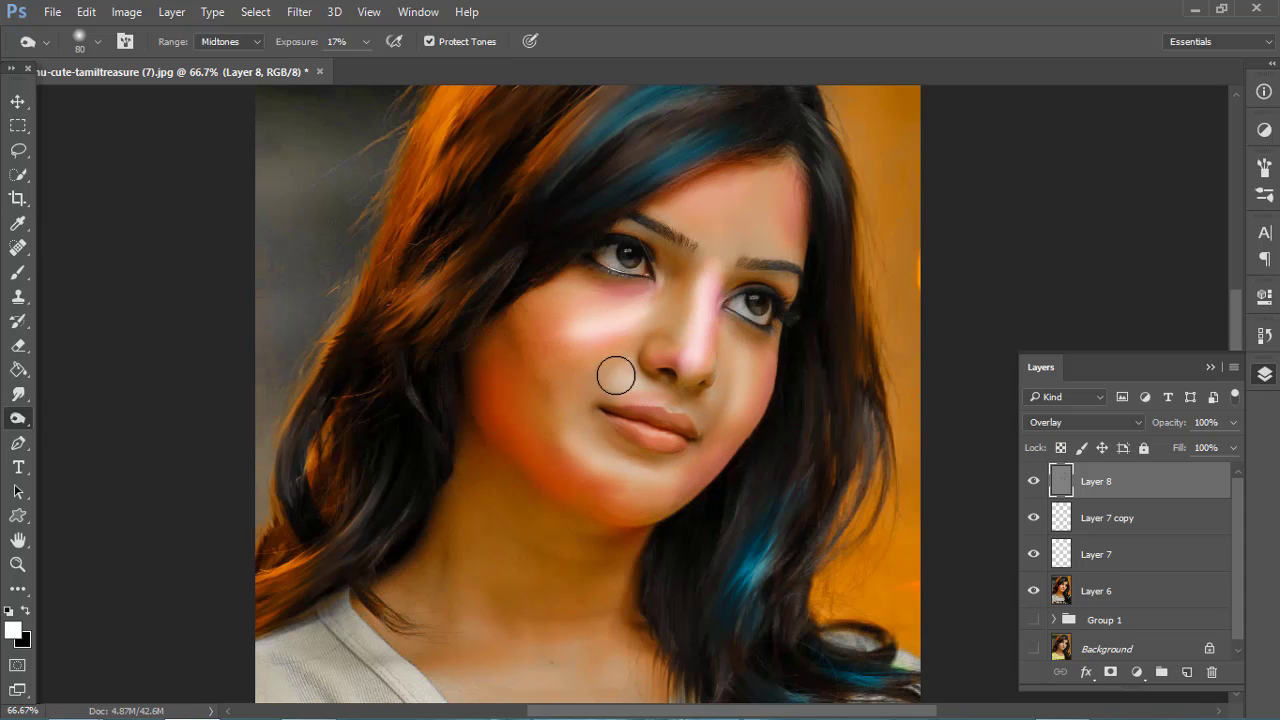
key("z")
right_click(648, 322)
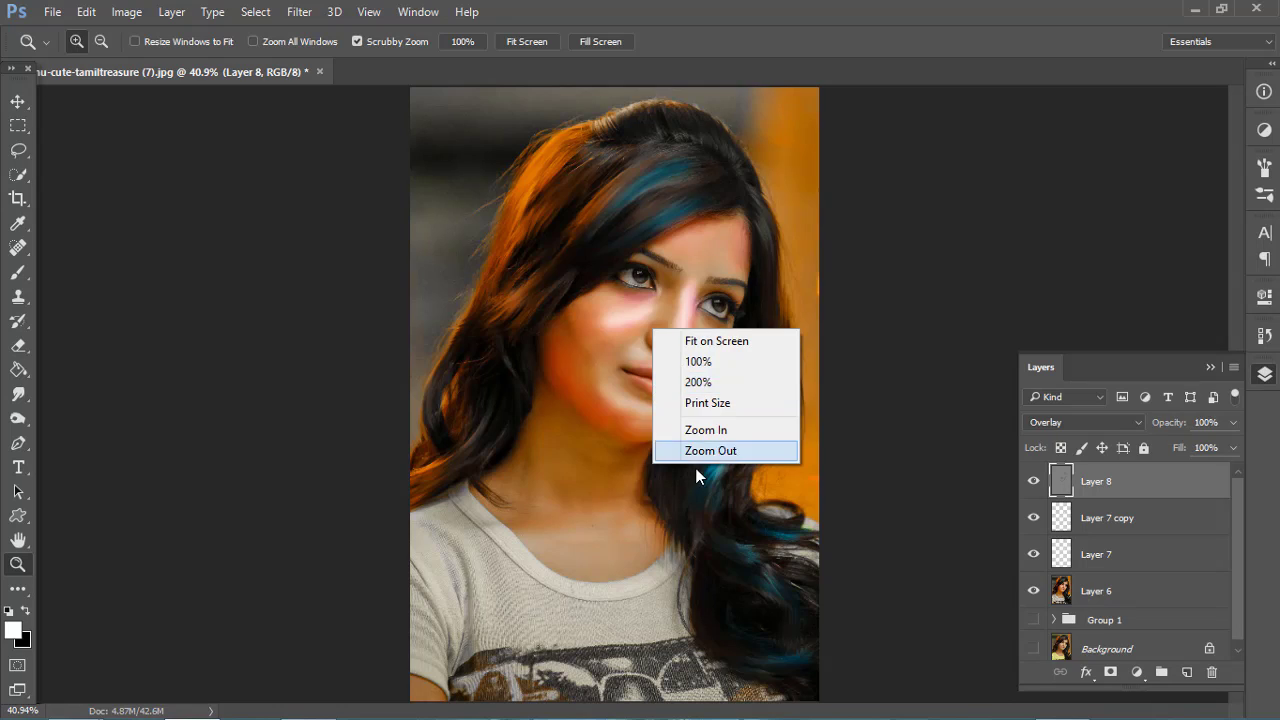
left_click(694, 452)
left_click(1120, 518)
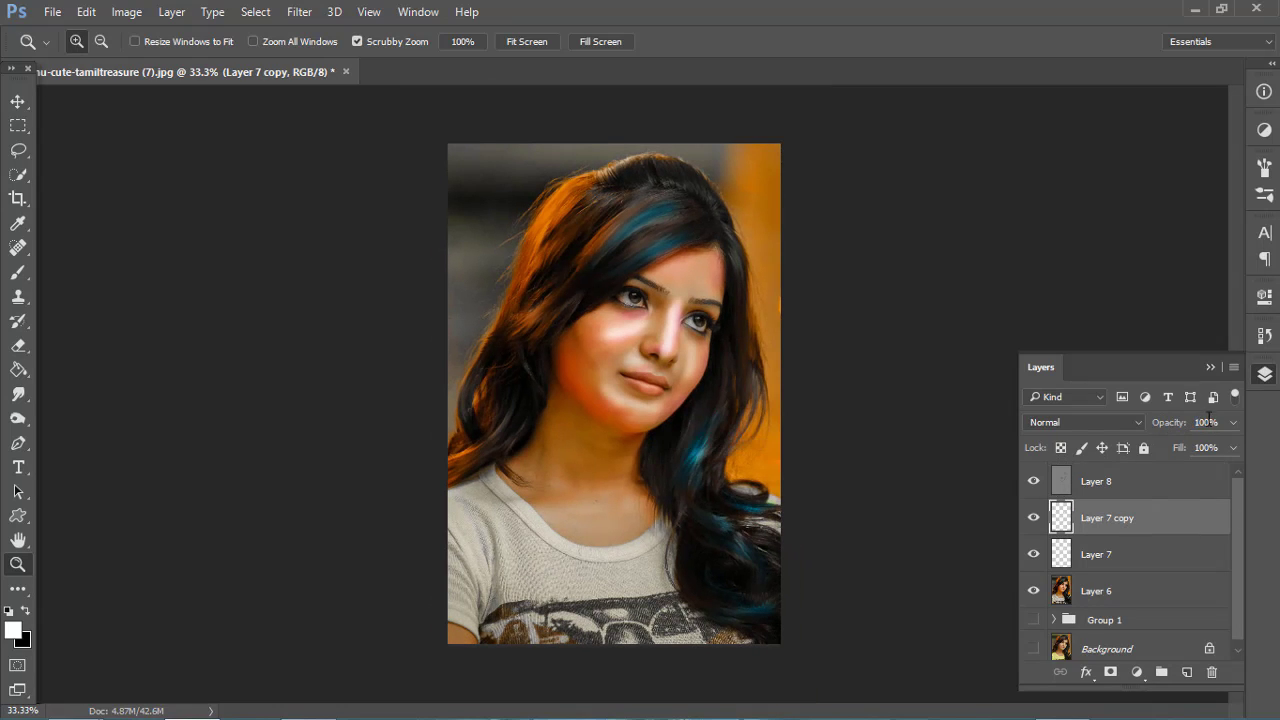
Move Layer 8 below Layer 7 and erase on Layer 8 at close zoom
left_click_drag(1125, 482, 1114, 570)
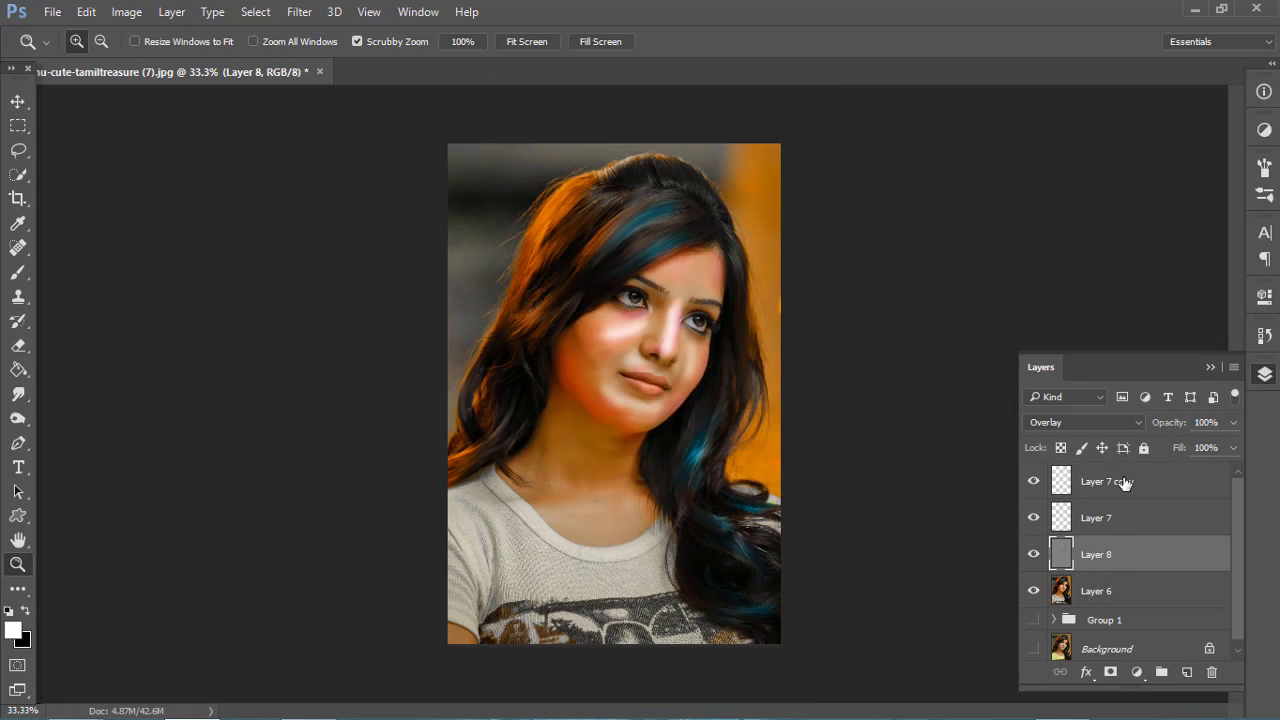
left_click(671, 341)
left_click(731, 277)
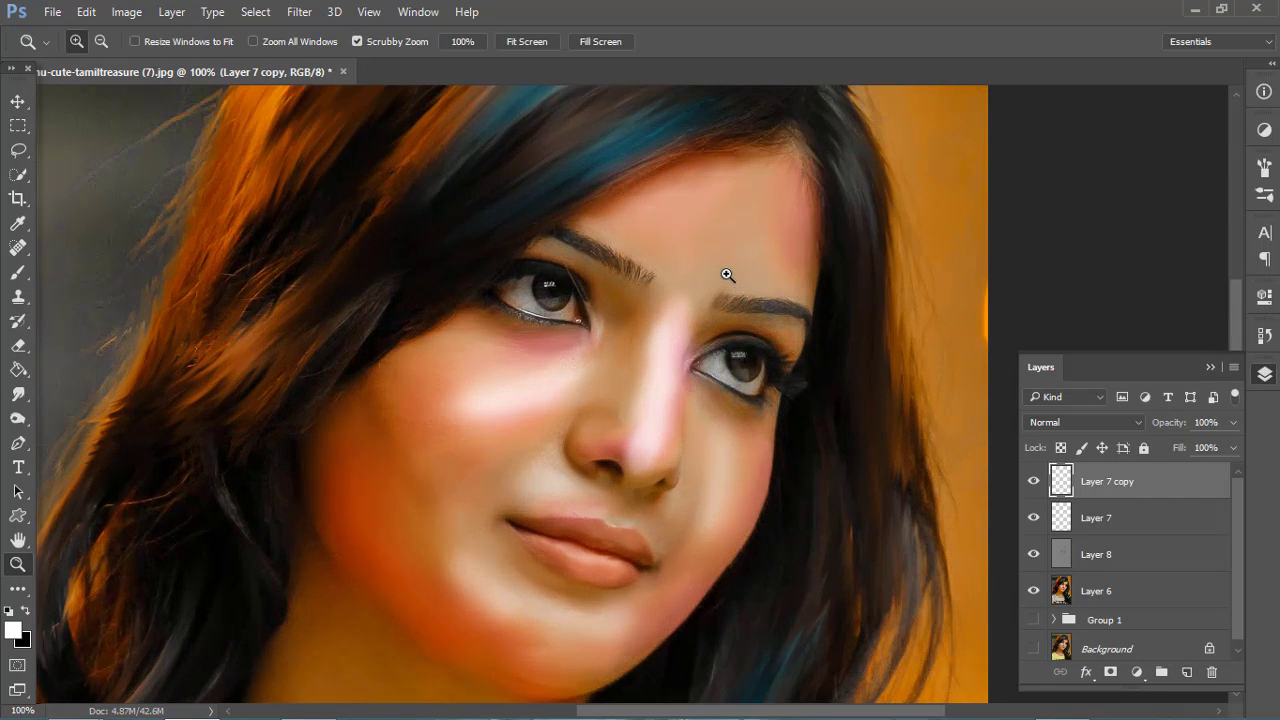
left_click(1097, 545)
key("e")
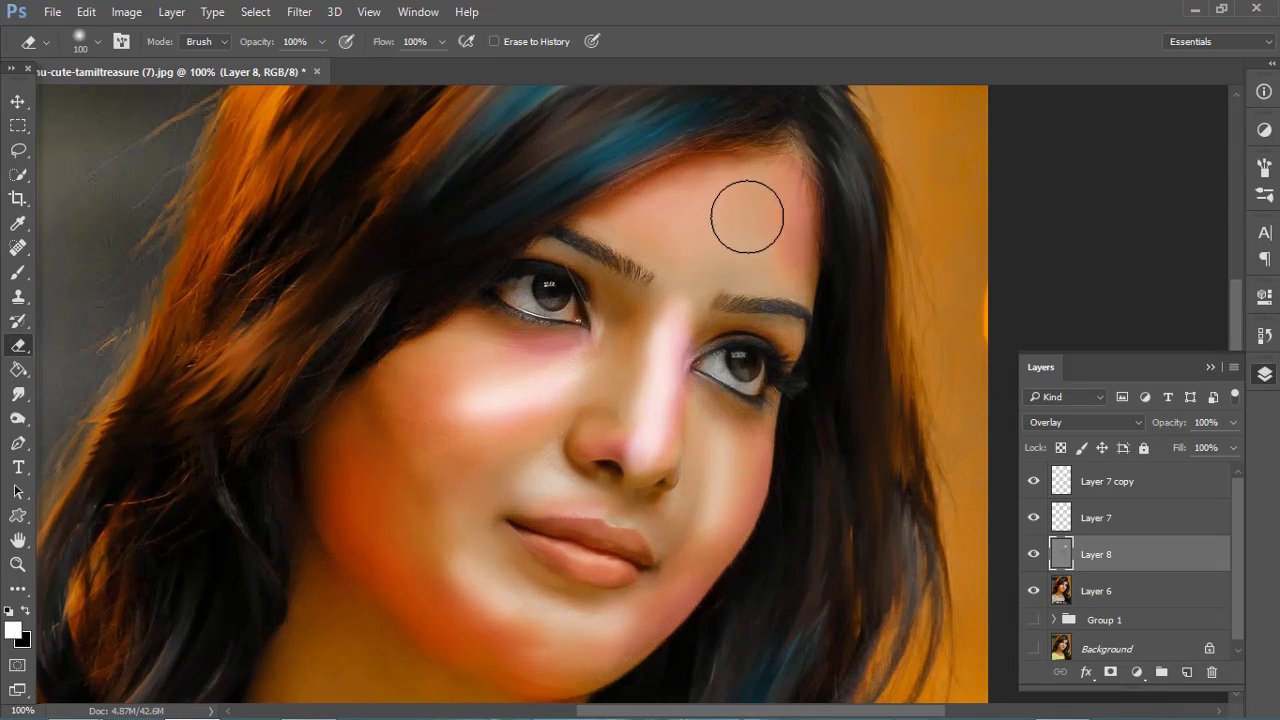
key("z")
key("ctrl+0")
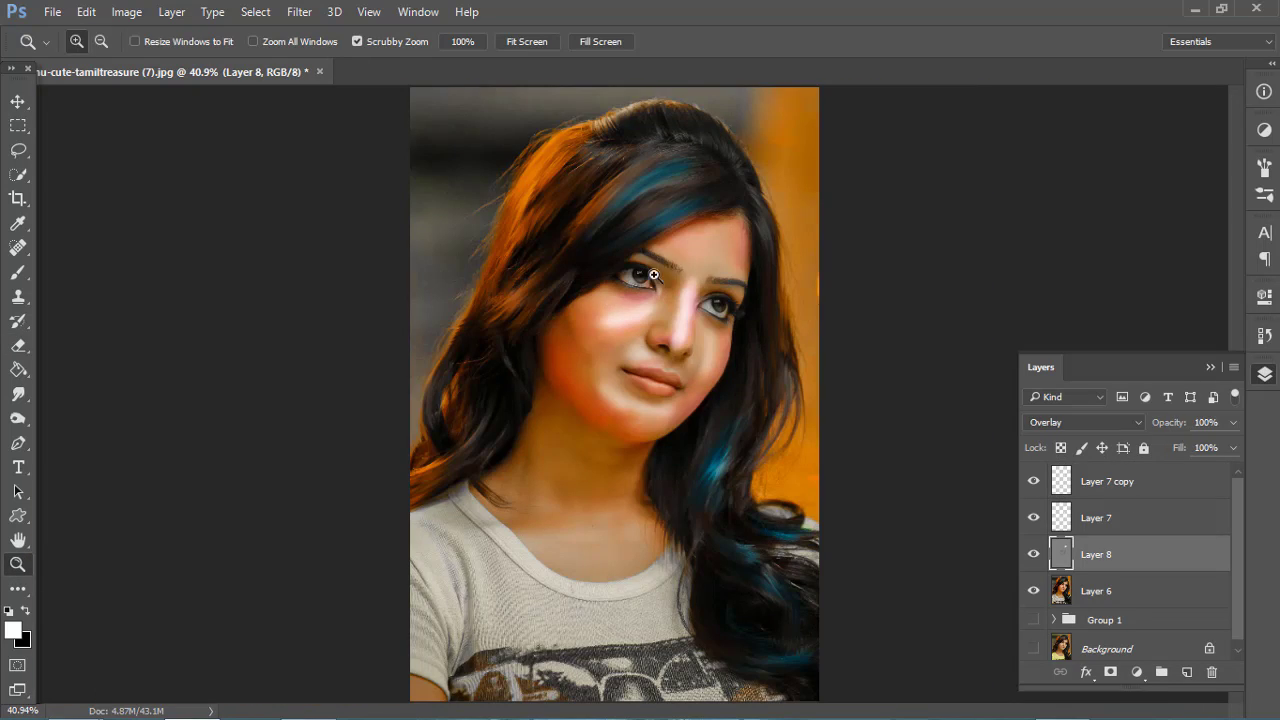
left_click(705, 260)
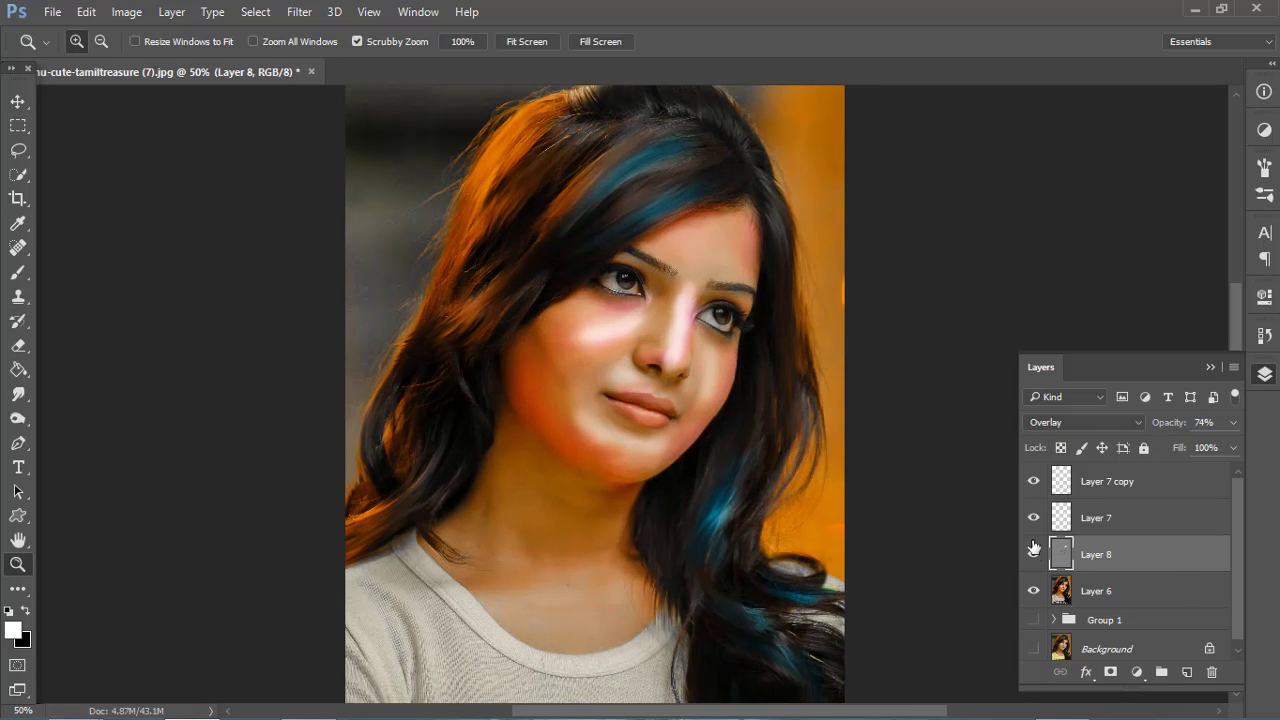
Set Layer 7 copy's opacity to 70% and review the portrait
left_click(1112, 495)
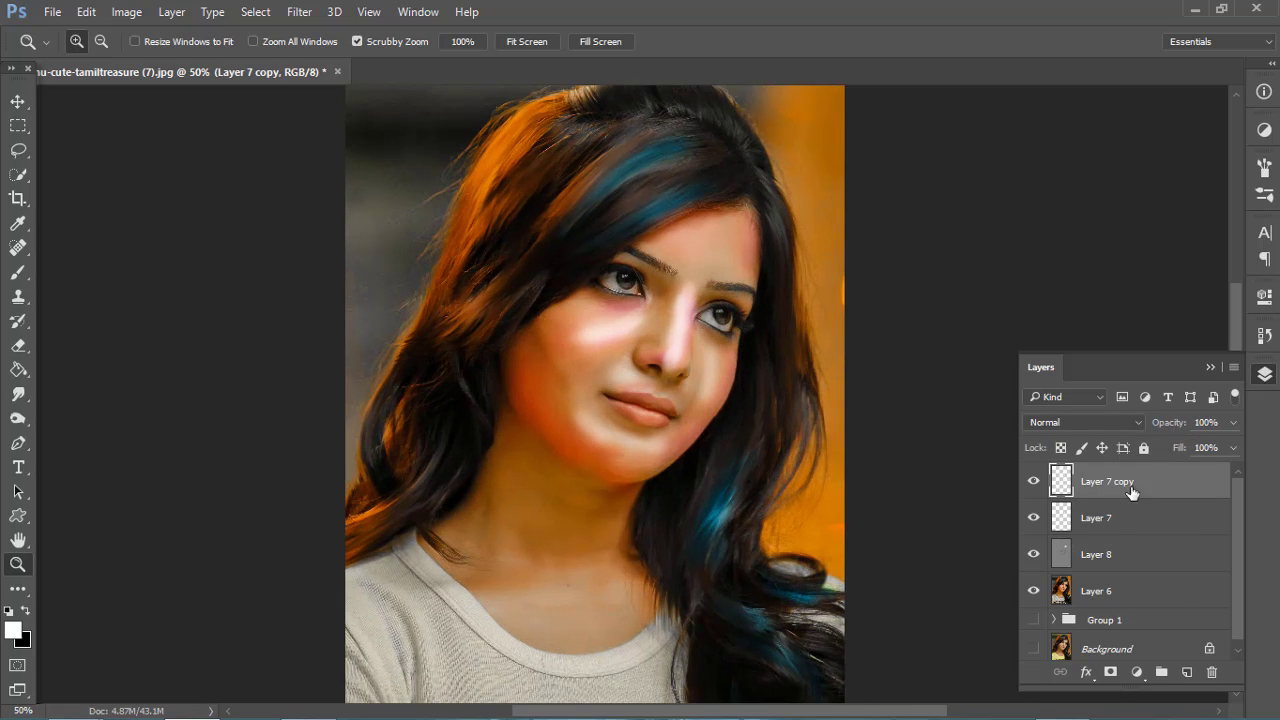
type("70")
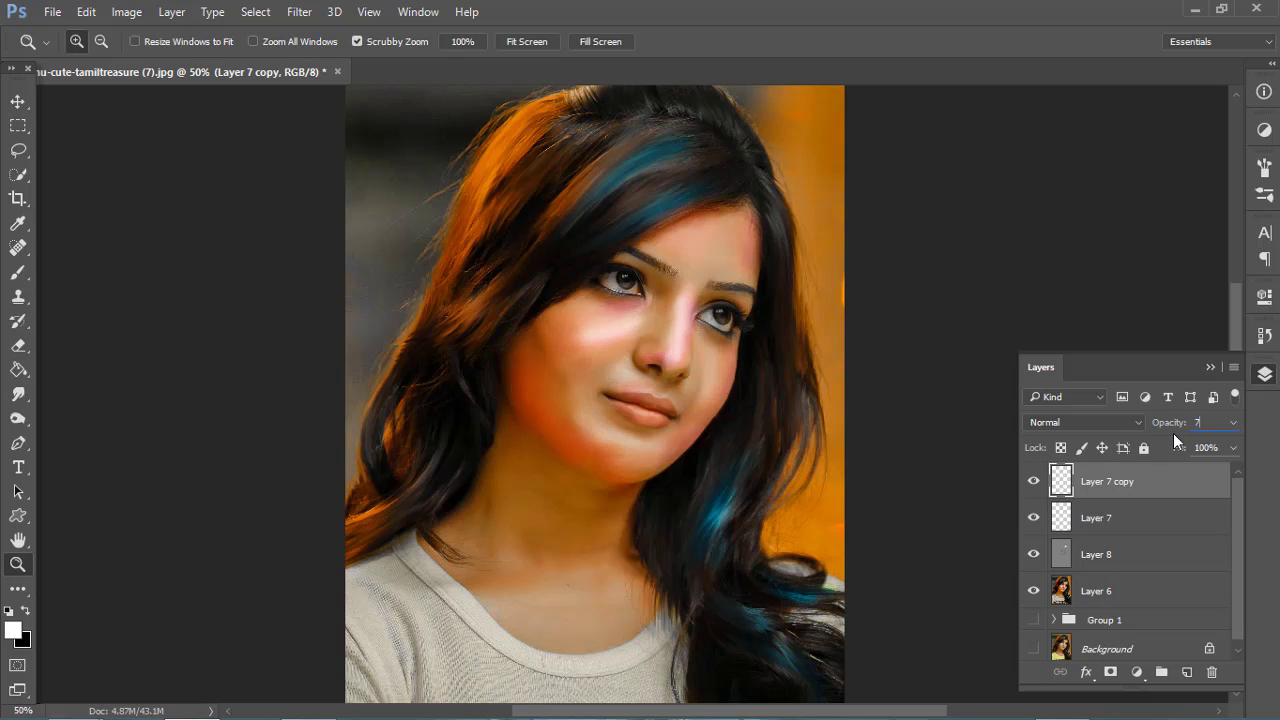
left_click(1206, 368)
right_click(669, 343)
left_click(714, 466)
right_click(541, 228)
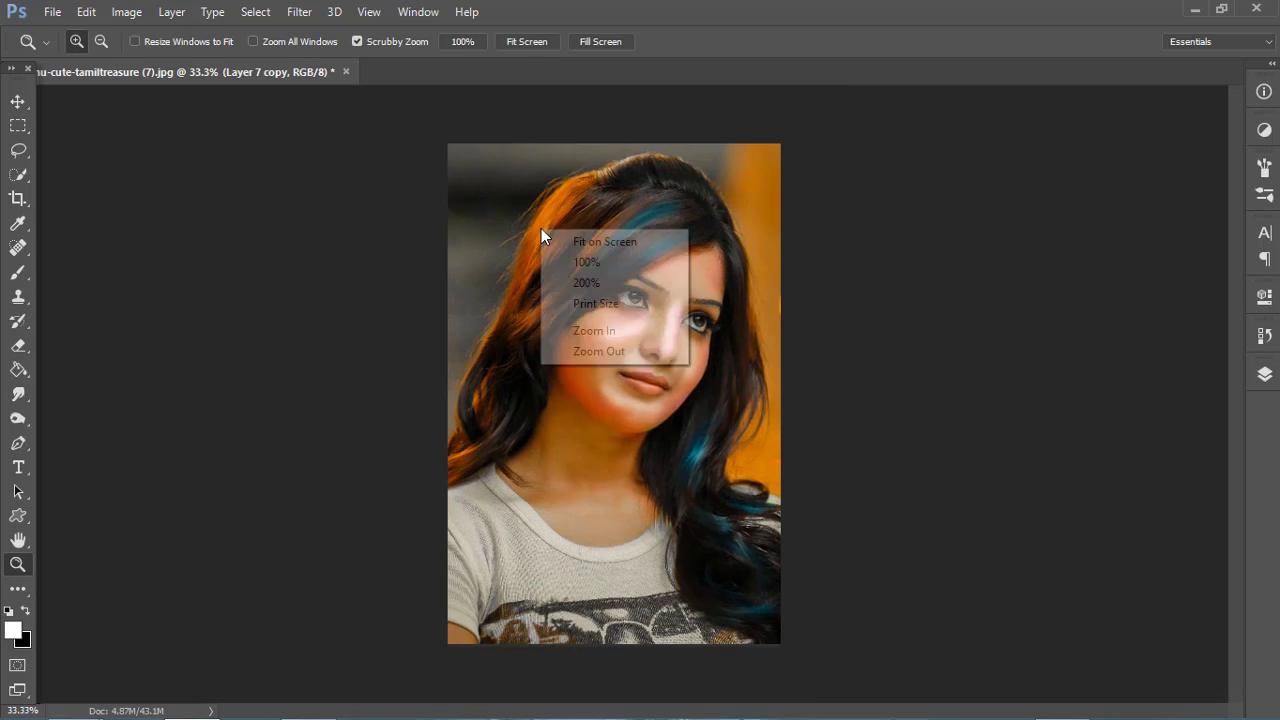
left_click(586, 351)
left_click(676, 365)
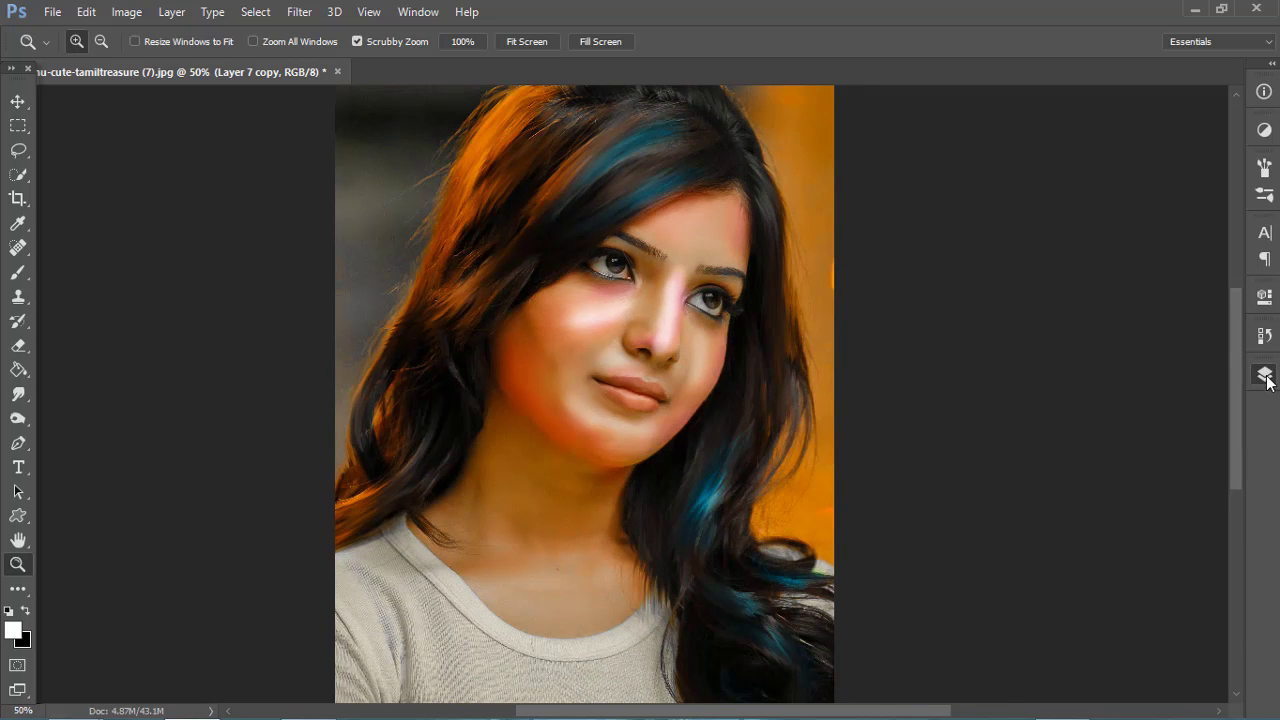
Dodge the face on Layer 8 with a 600-size brush
left_click(1265, 375)
left_click(1096, 554)
left_click(18, 418)
scroll(451, 540, "down", 3)
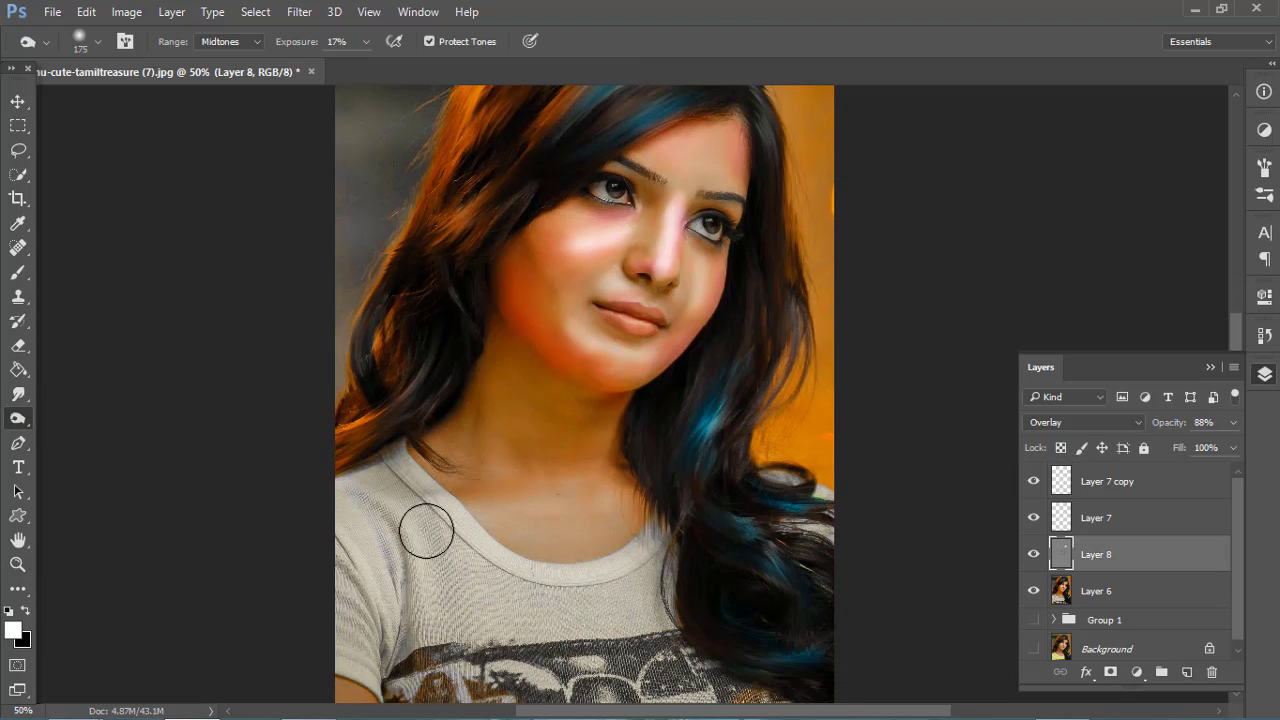
key("bracketright")
key("bracketright")
key("bracketright")
scroll(316, 361, "up", 3)
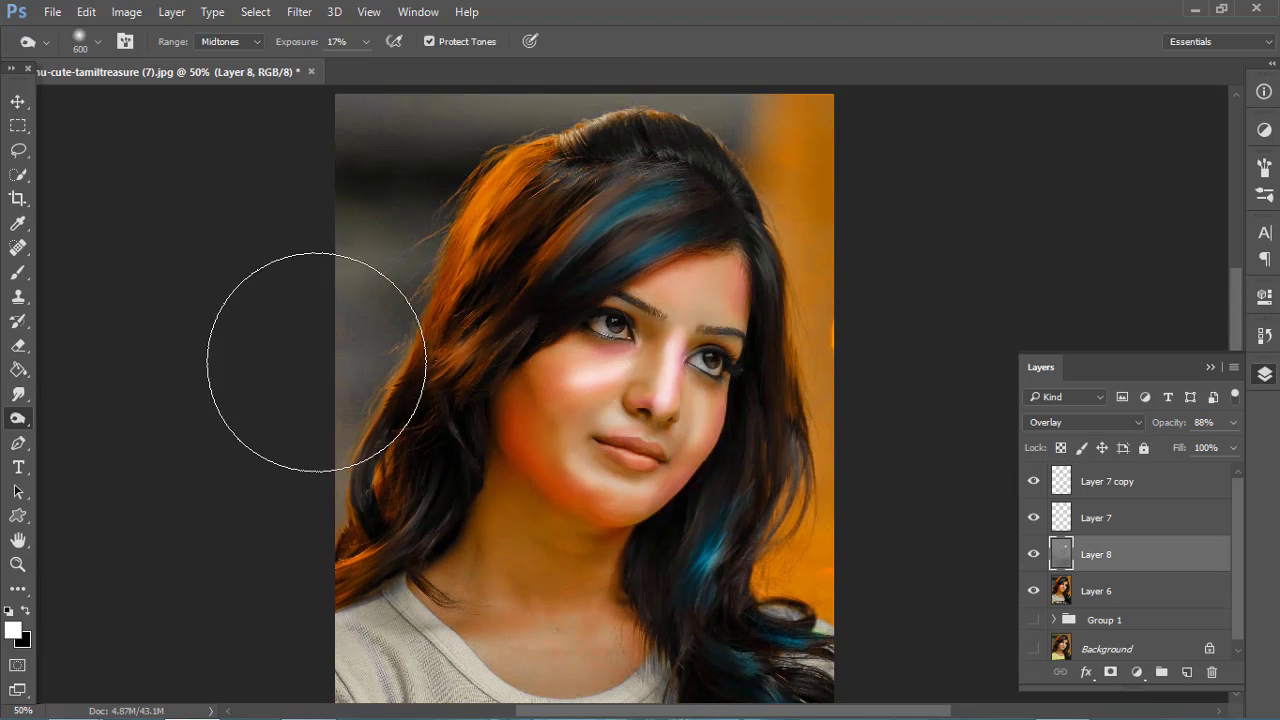
scroll(700, 620, "down", 2)
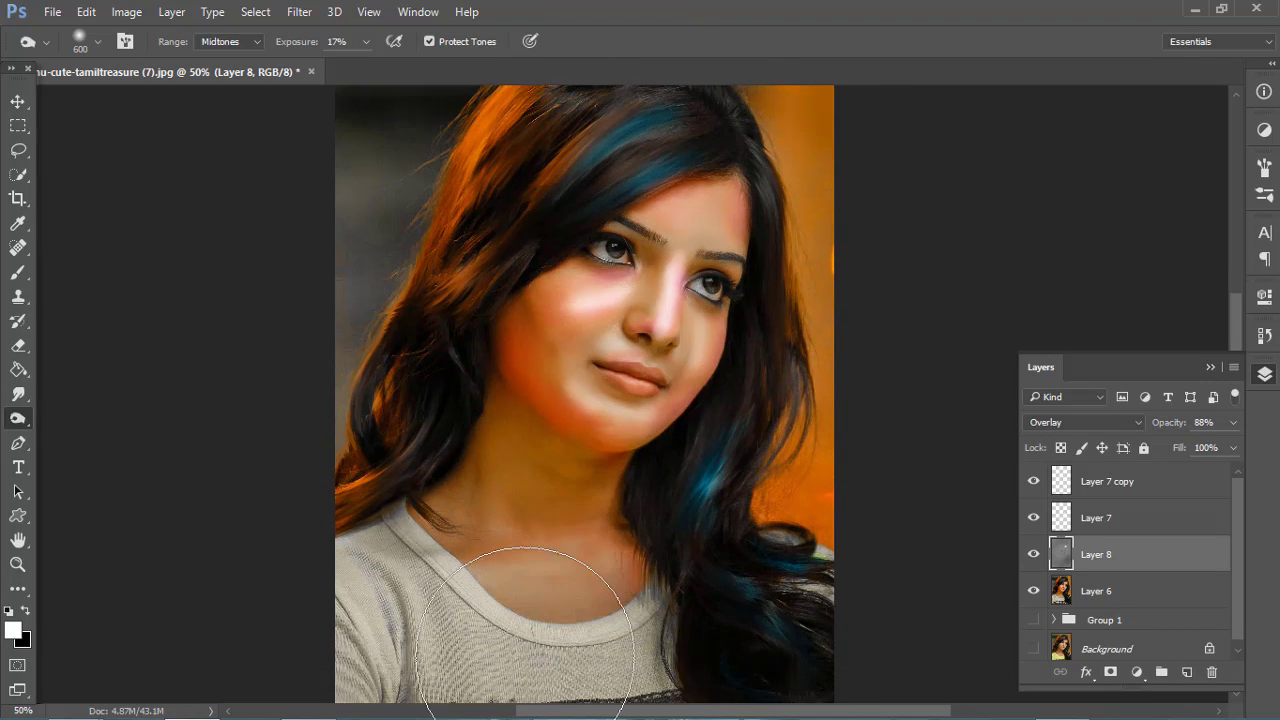
Zoom in closely on the eyes and burn the eye details
key("z")
right_click(605, 372)
left_click(655, 500)
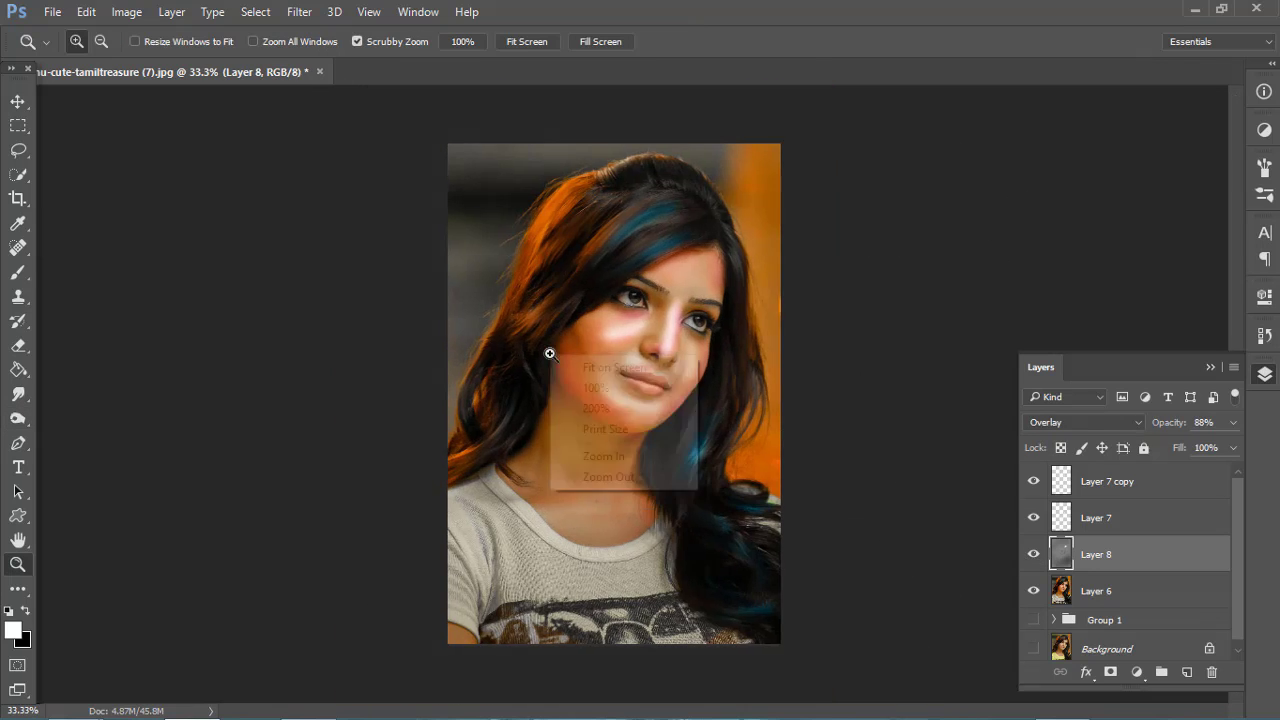
left_click(654, 254)
left_click(734, 326)
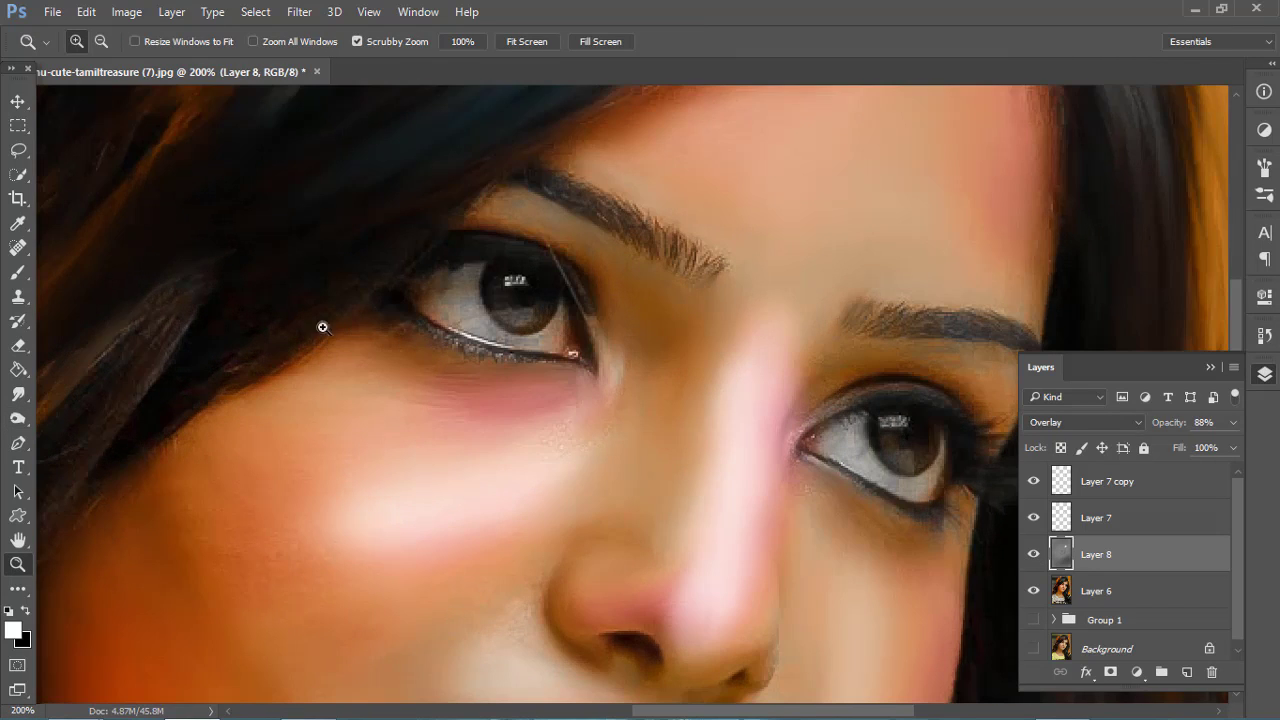
left_click(18, 418)
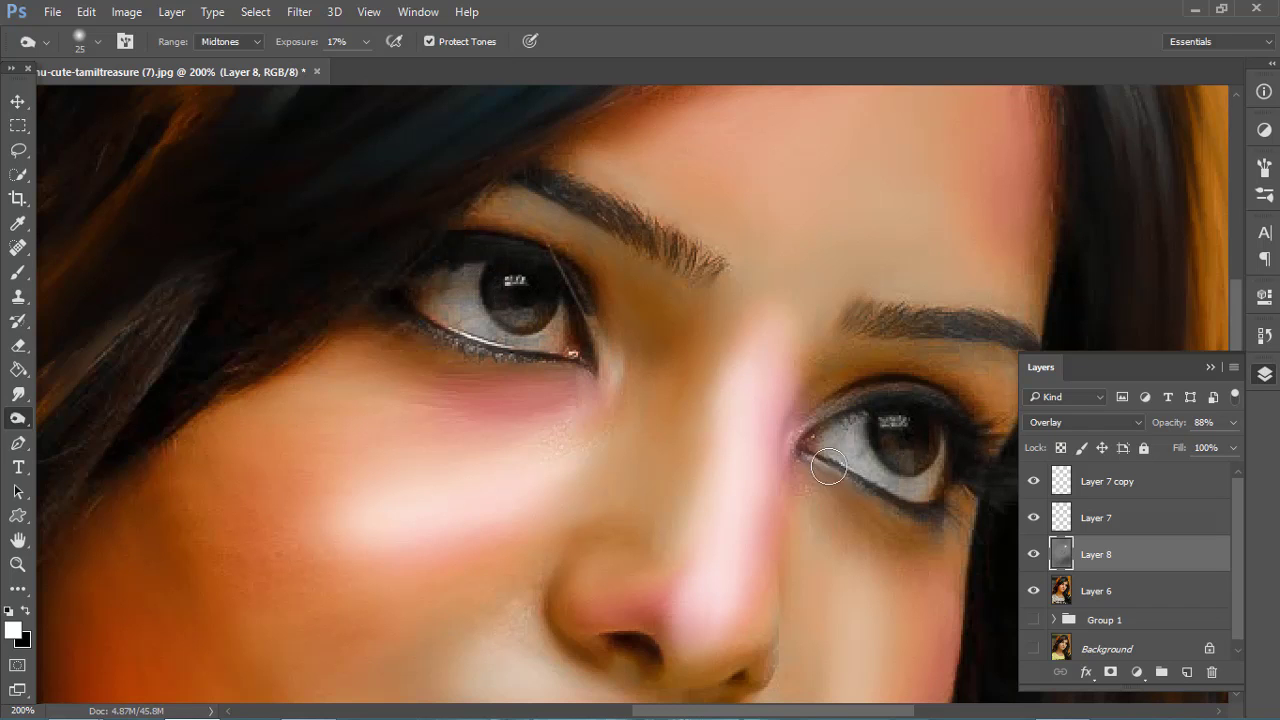
Fit the image on screen and stamp all visible layers into merged Layer 9
key("z")
key("ctrl+0")
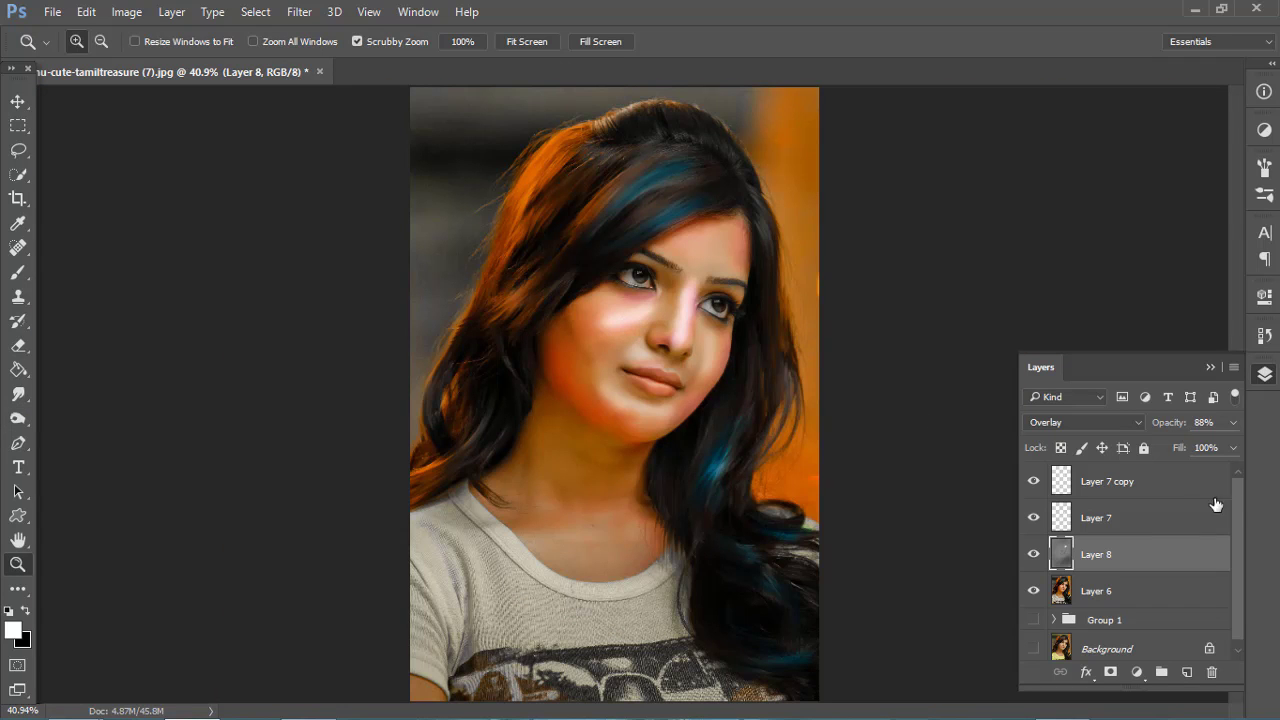
key("ctrl+shift+alt+e")
Apply Image, group the selected layers into Group 2, and select merged Layer 9
left_click(126, 12)
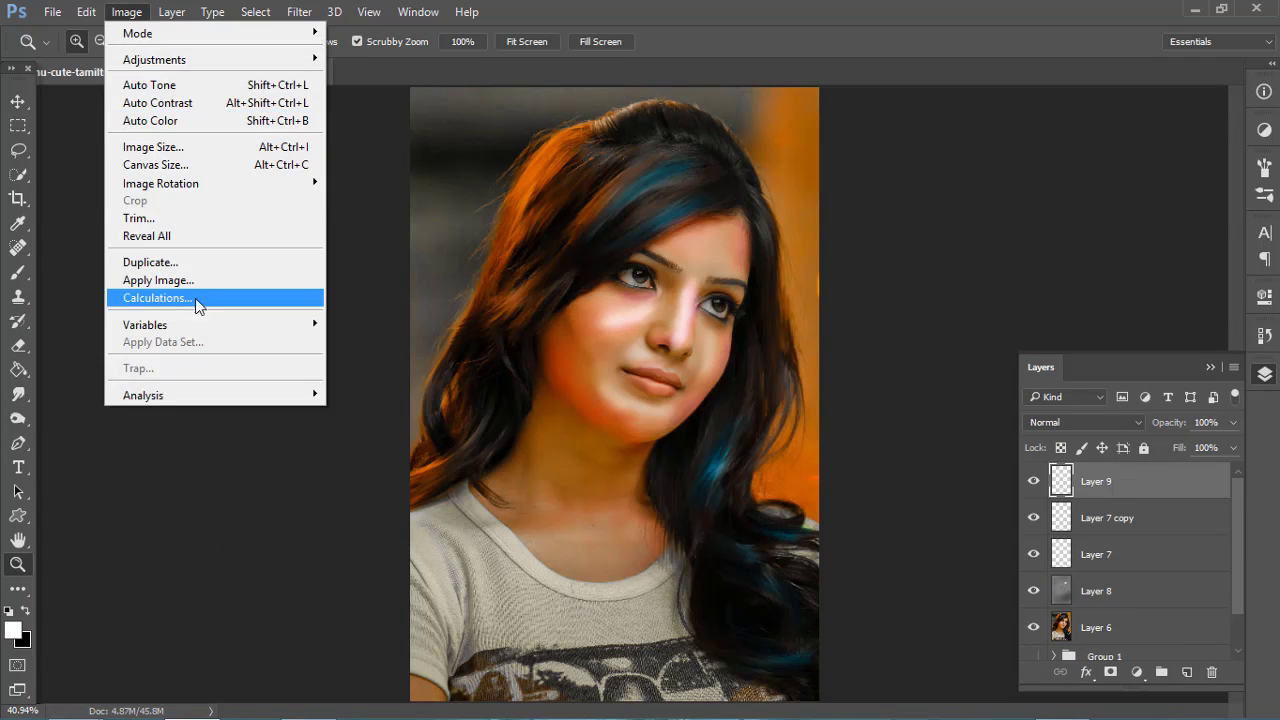
left_click(130, 278)
key("Return")
left_click(1107, 518, "shift")
key("ctrl+g")
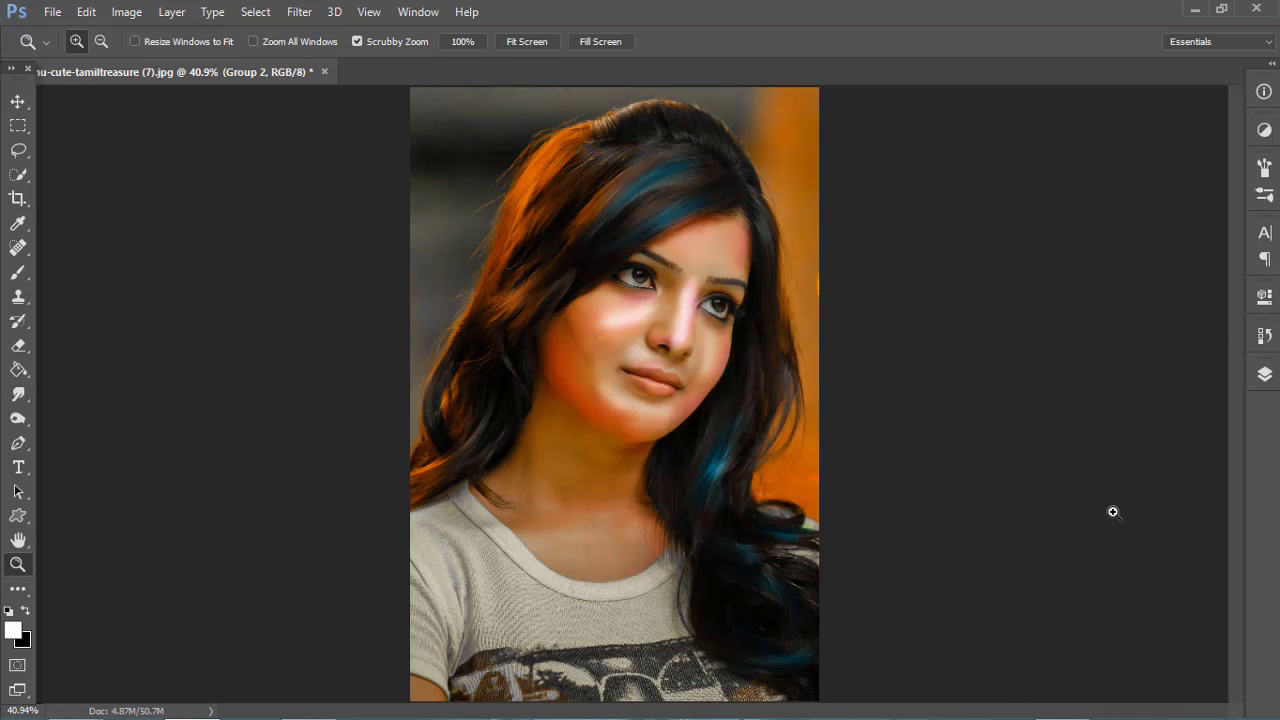
left_click(1264, 374)
left_click(1100, 481)
In Camera Raw, set exposure to +0.30, highlights to -39, and adjust shadows and vibrance
left_click(299, 12)
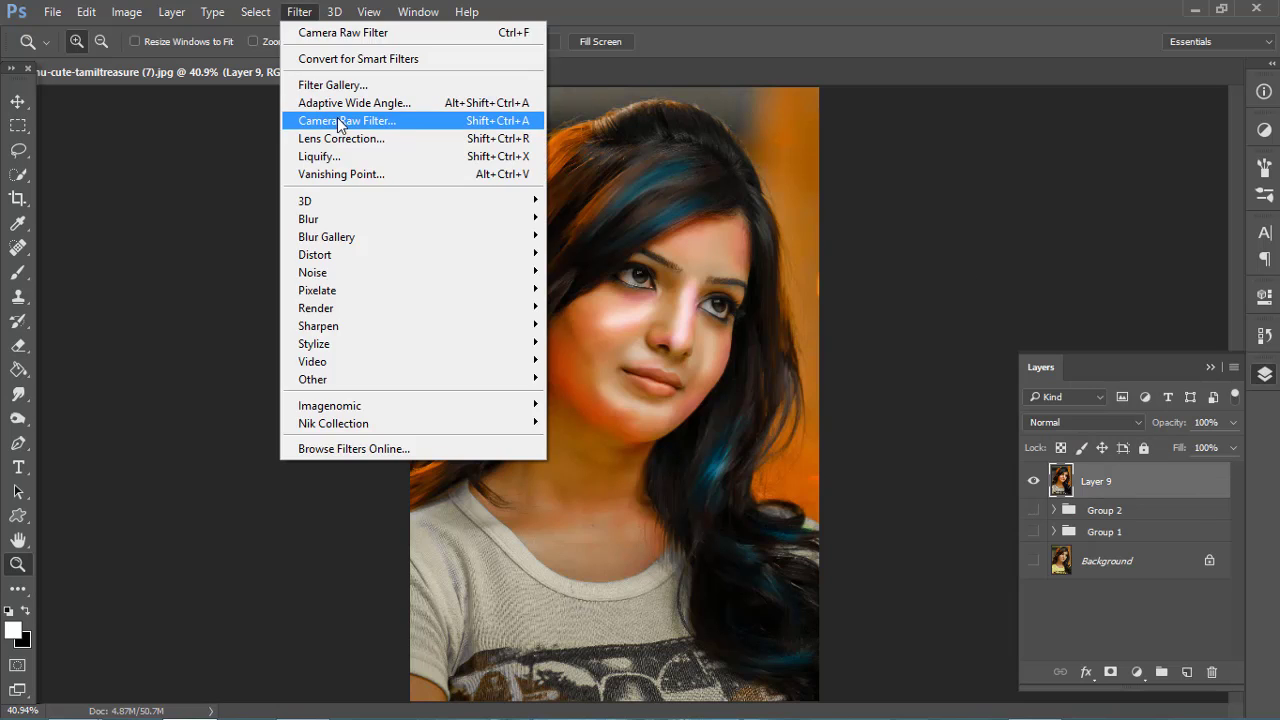
left_click(340, 122)
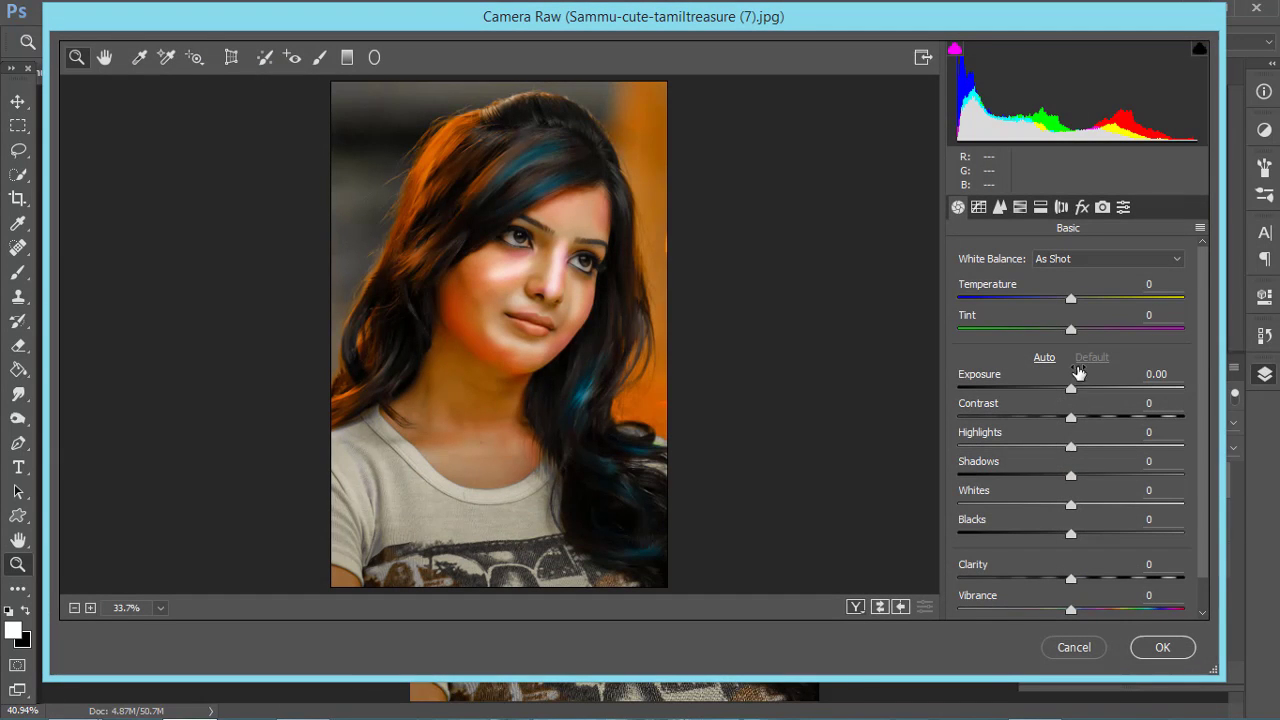
left_click_drag(1071, 389, 1076, 390)
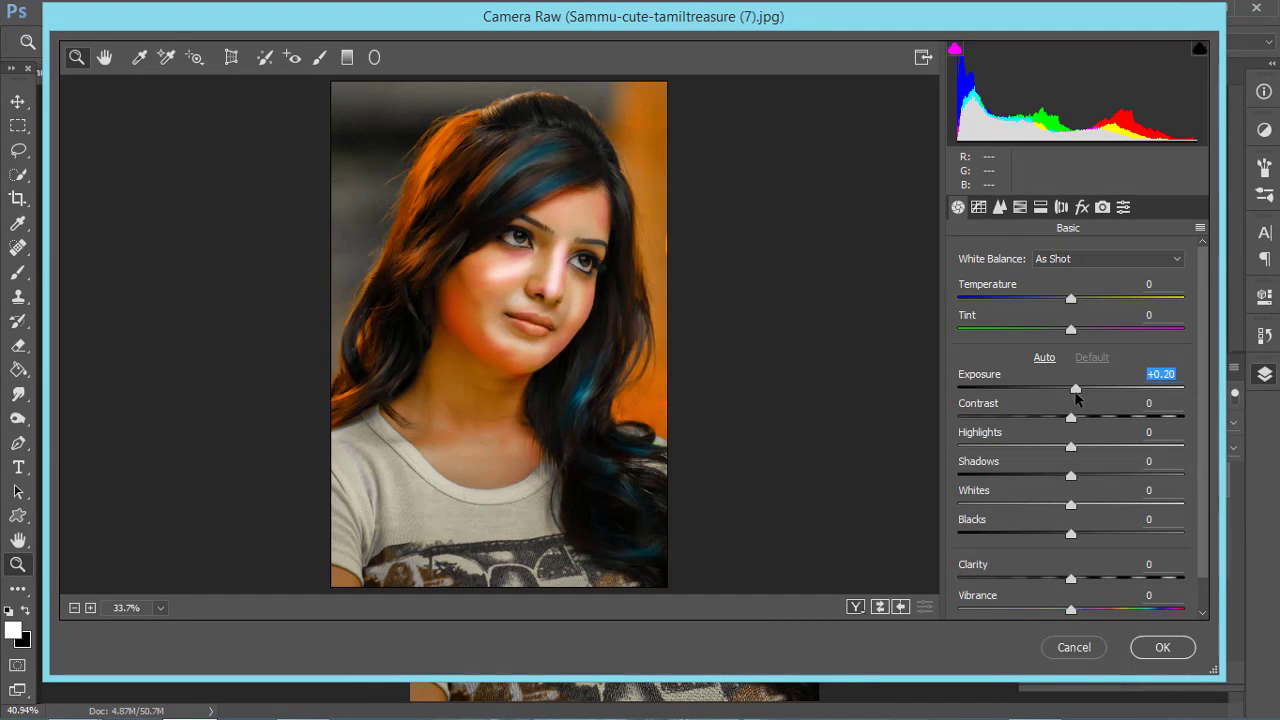
left_click(1071, 298)
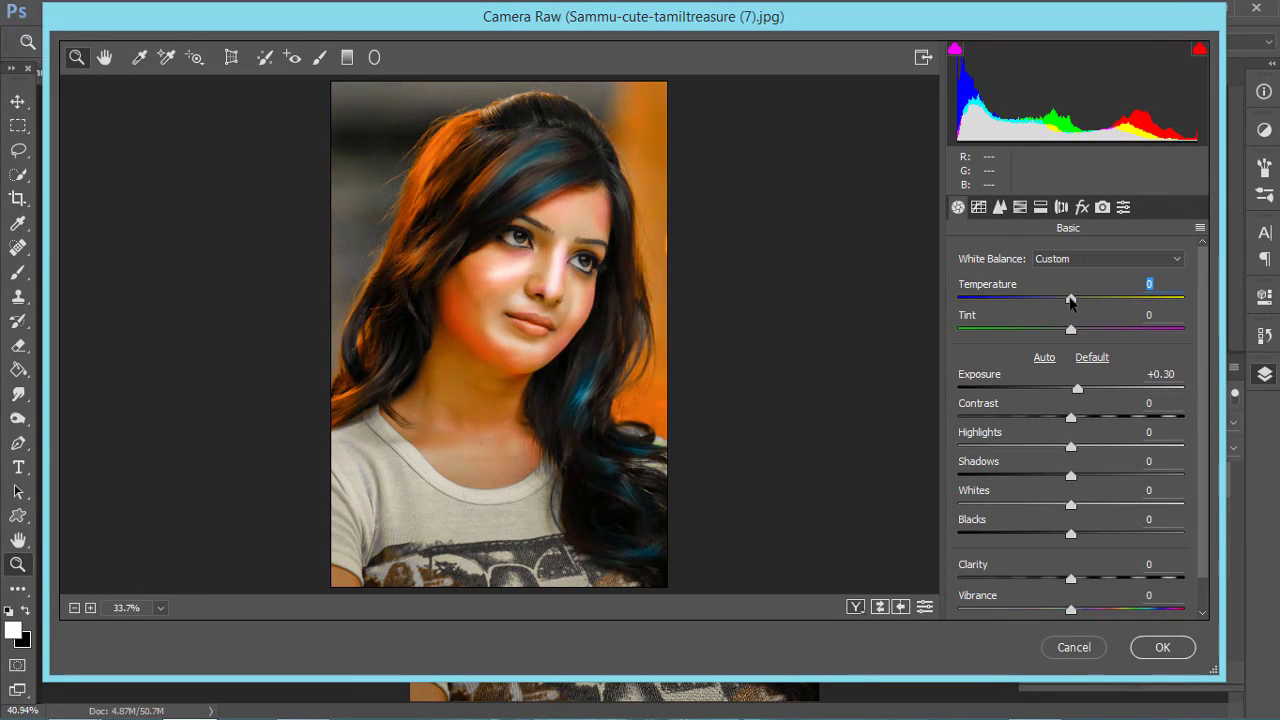
mouse_move(1080, 440)
left_mouse_down()
mouse_move(1027, 446)
mouse_move(1108, 470)
mouse_move(1089, 535)
mouse_move(1064, 535)
mouse_move(1081, 580)
left_mouse_up()
left_click(1073, 475)
left_click(1078, 612)
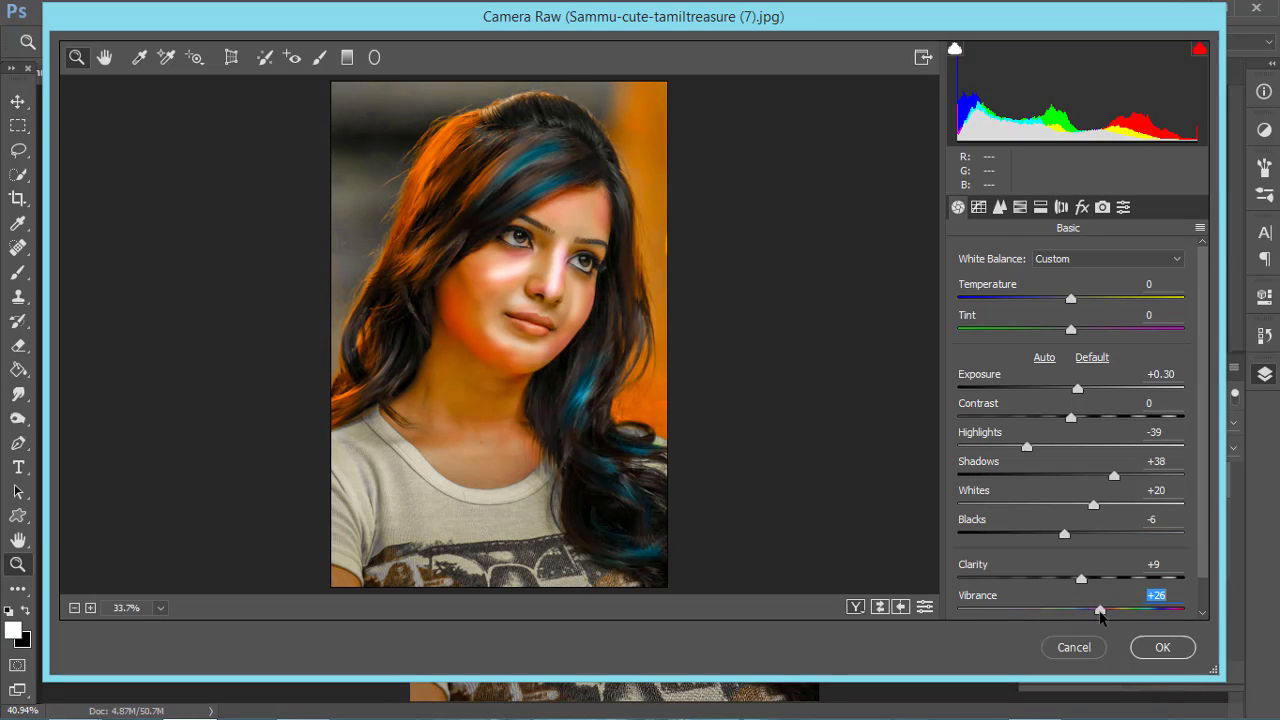
Raise Luminance noise reduction to 38
left_click(999, 207)
left_click_drag(960, 440, 1043, 440)
left_click(1080, 285)
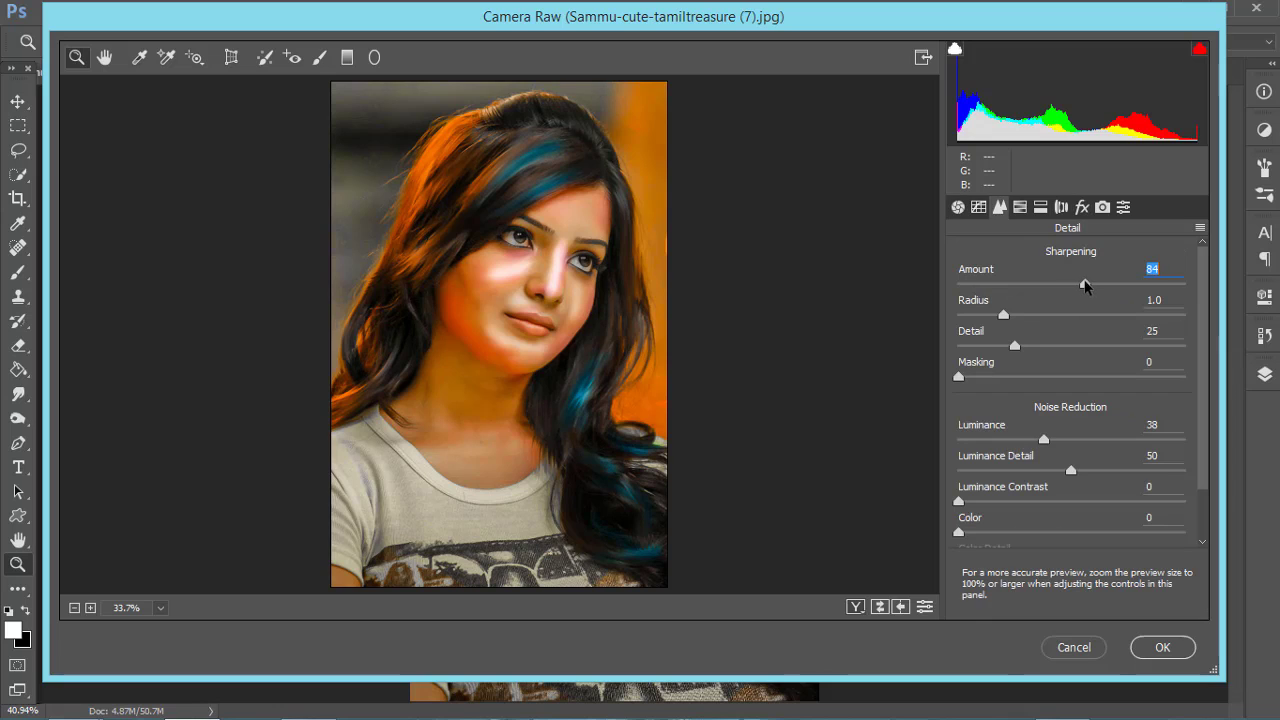
Brighten oranges and reds (+27), and boost Blues +33, Aquas +34 and Greens +19 saturation
left_click(1020, 207)
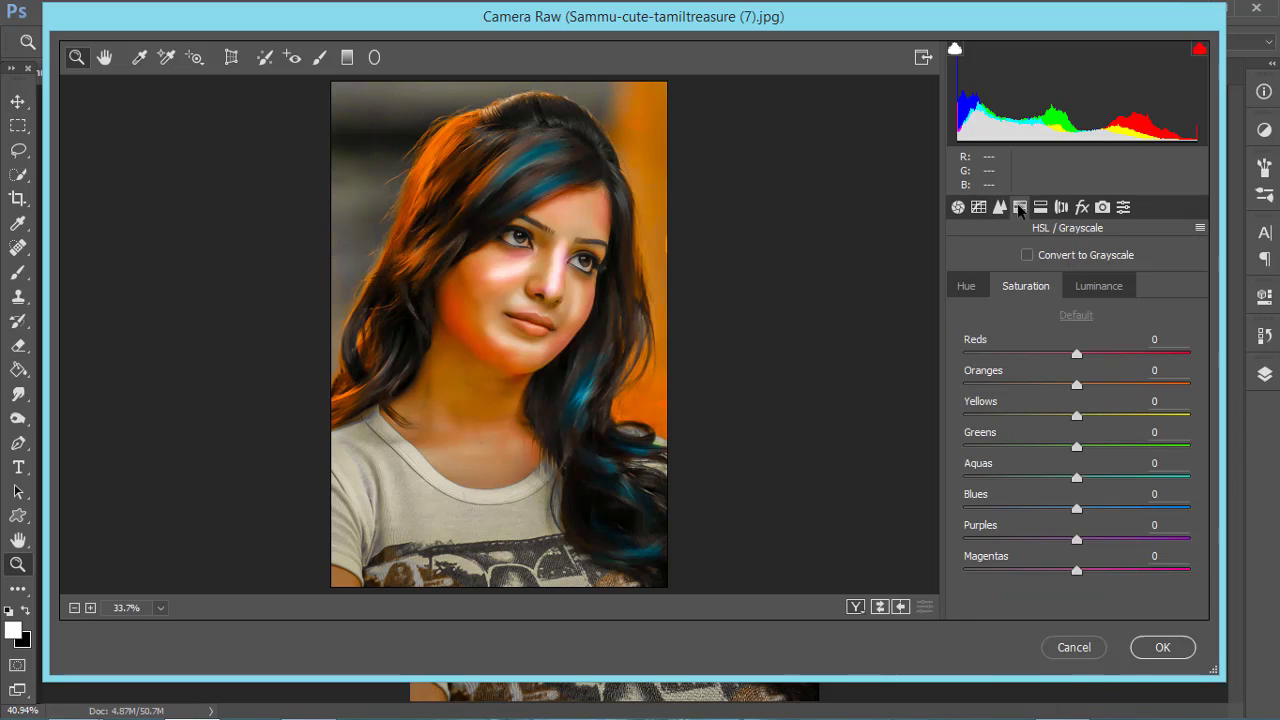
left_click(1098, 286)
left_click_drag(1077, 384, 1082, 386)
left_click_drag(1077, 354, 1107, 356)
left_click(1016, 288)
left_click(1113, 509)
left_click(1115, 476)
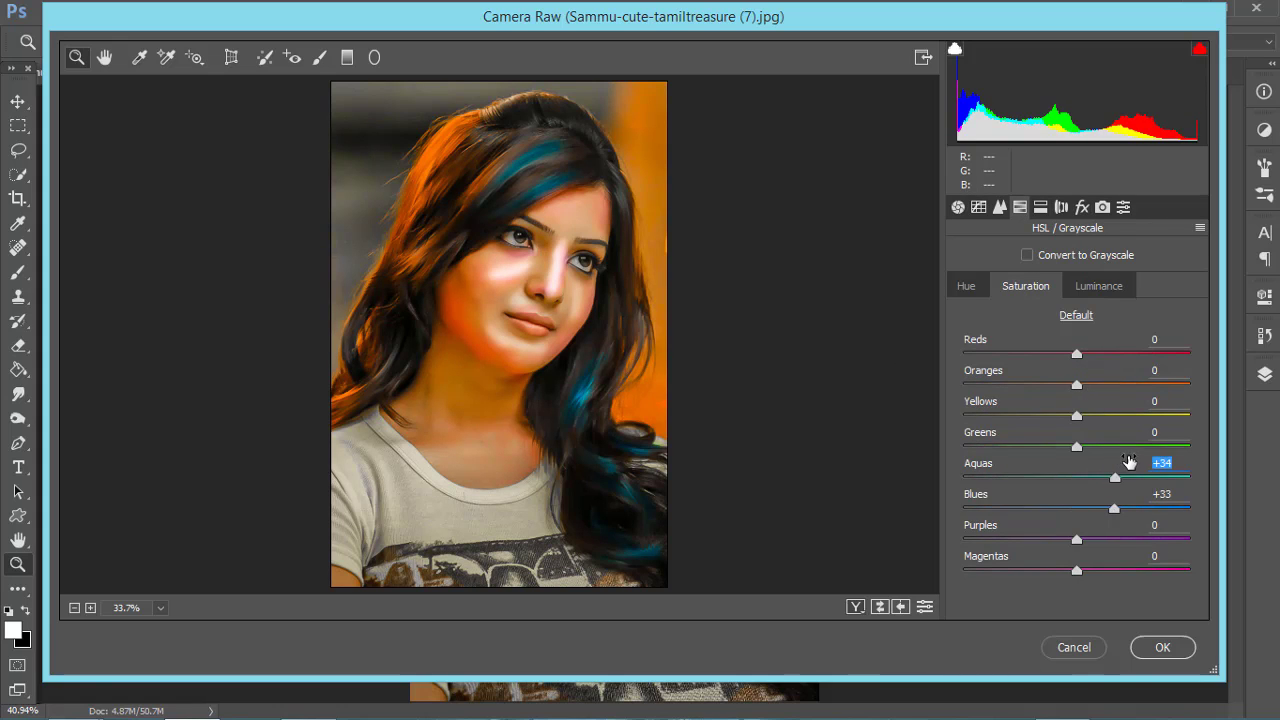
left_click(1127, 447)
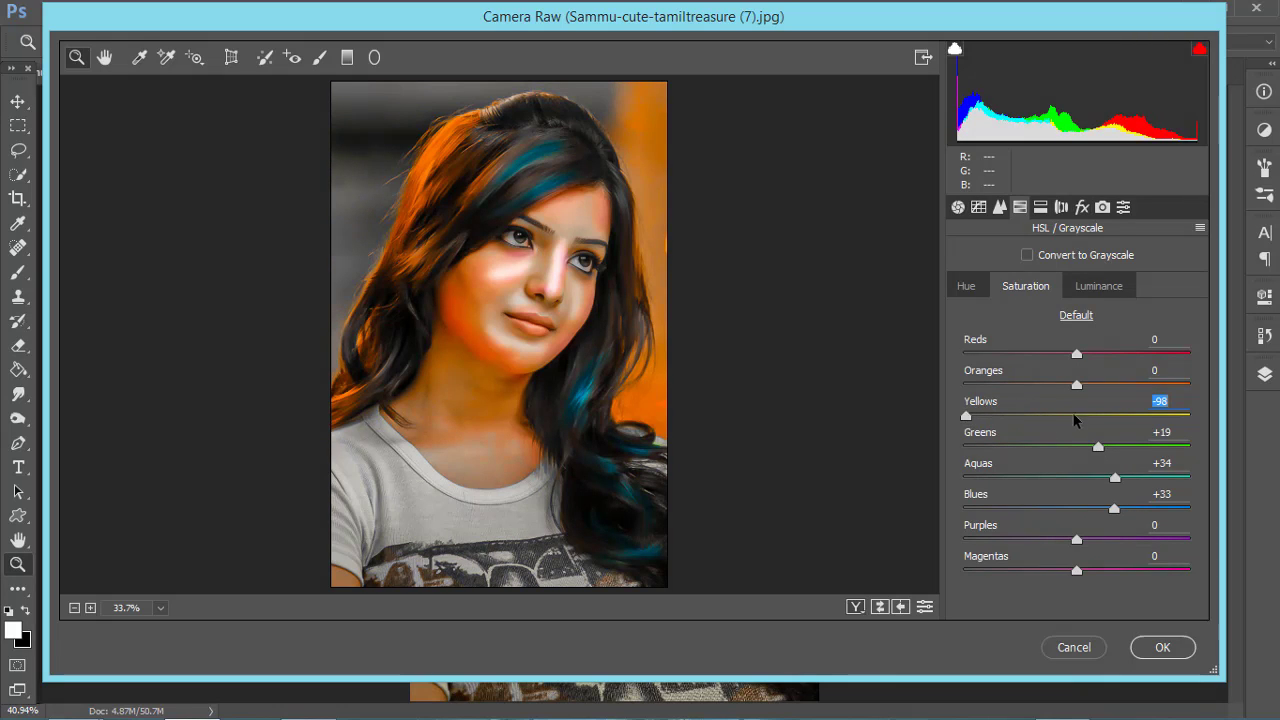
left_click(1099, 286)
left_click(1026, 286)
Apply the pending Camera Raw adjustments and add an empty Layer 10 above Layer 9
left_click(1162, 647)
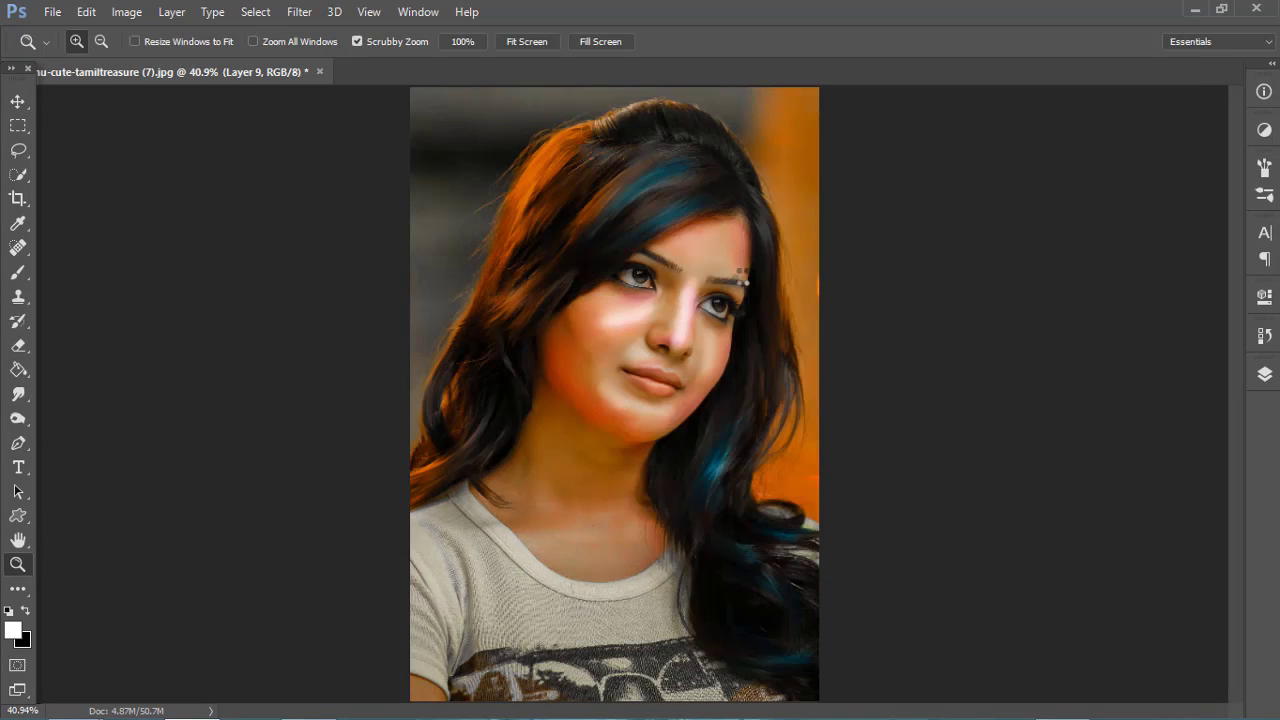
left_click(1265, 375)
left_click(1187, 672)
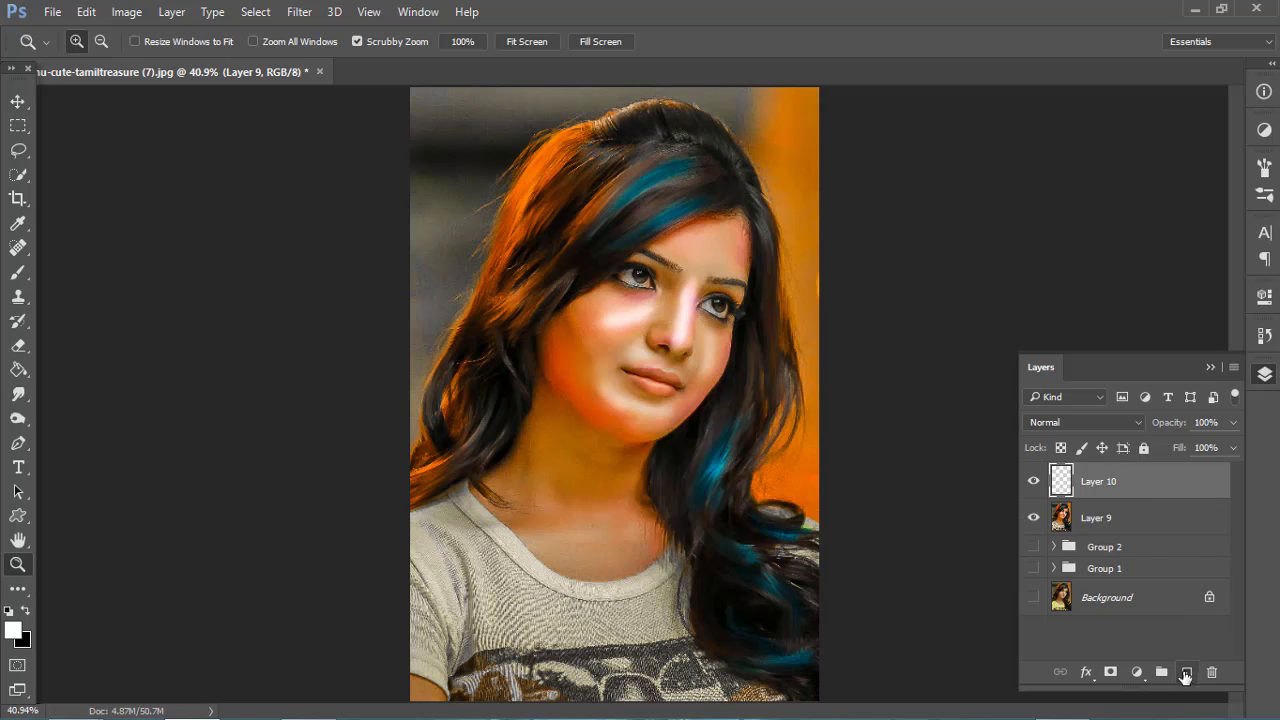
Choose the Smudge tool, zoom to 200% on the forehead and set the smudge brush size
left_click(18, 394)
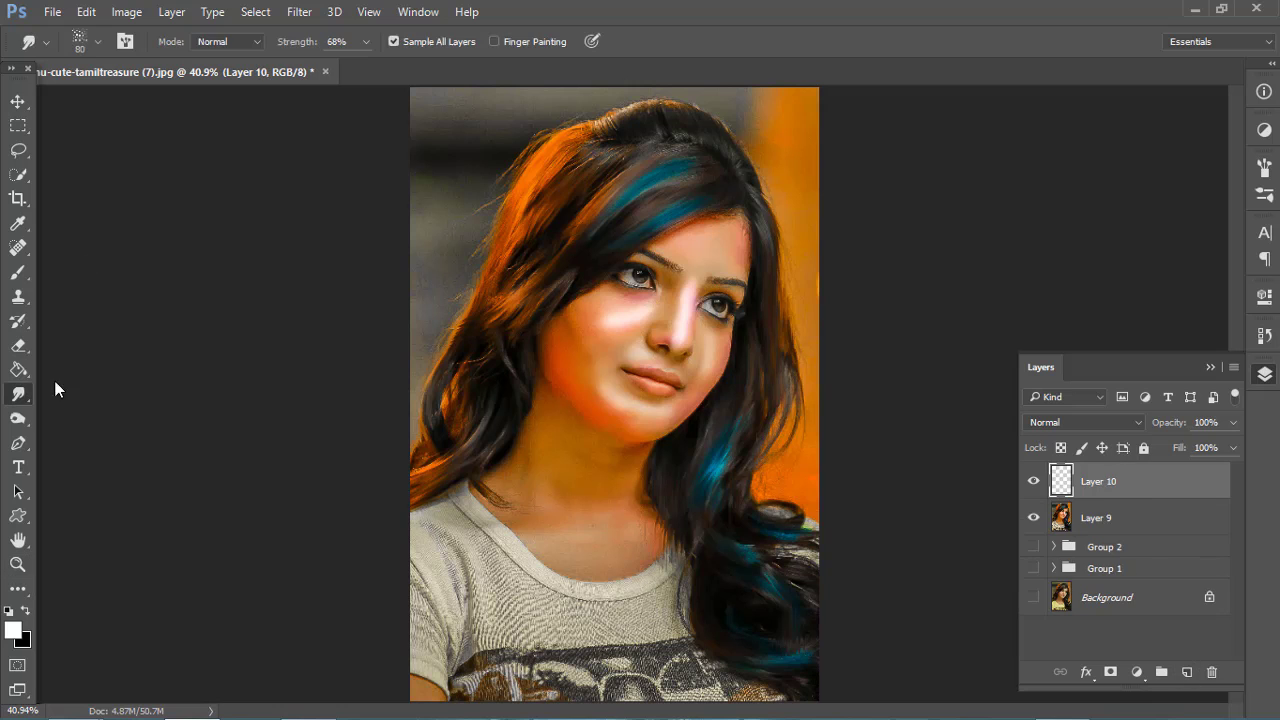
key("z")
left_click(790, 218)
left_click(757, 214)
left_click(695, 272)
left_click(695, 272)
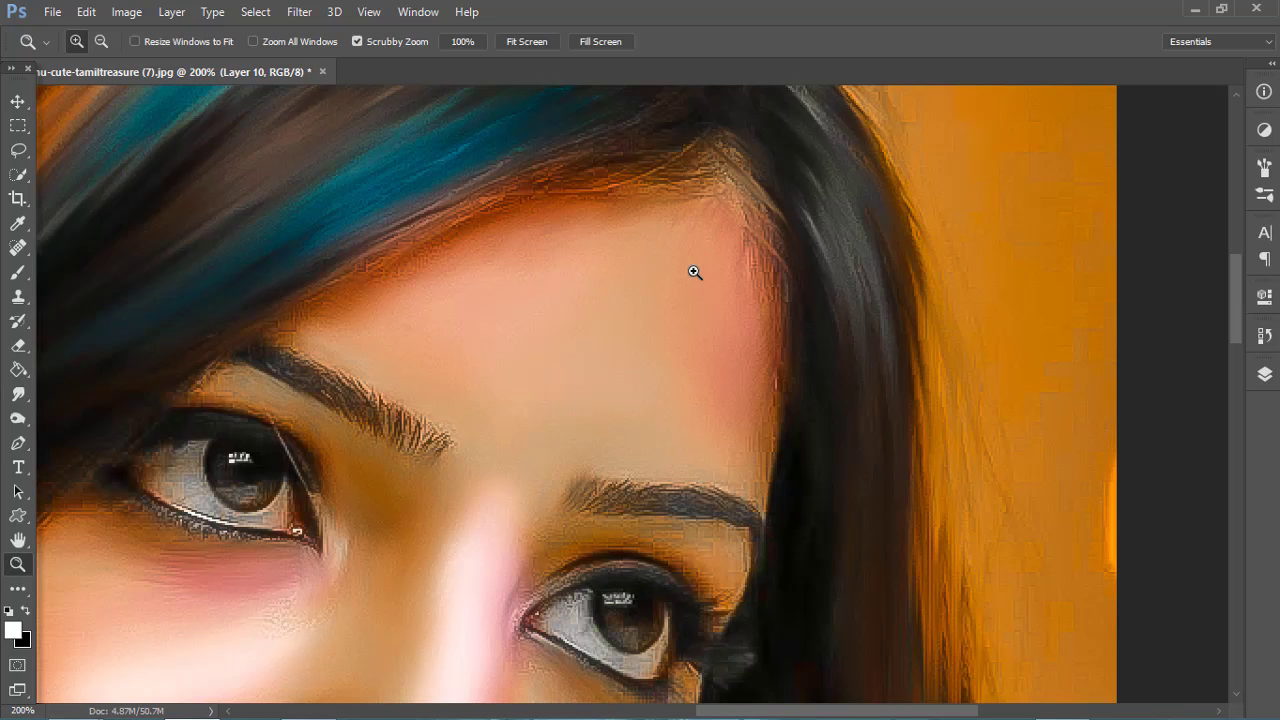
scroll(691, 271, "up", 2)
right_click(713, 283)
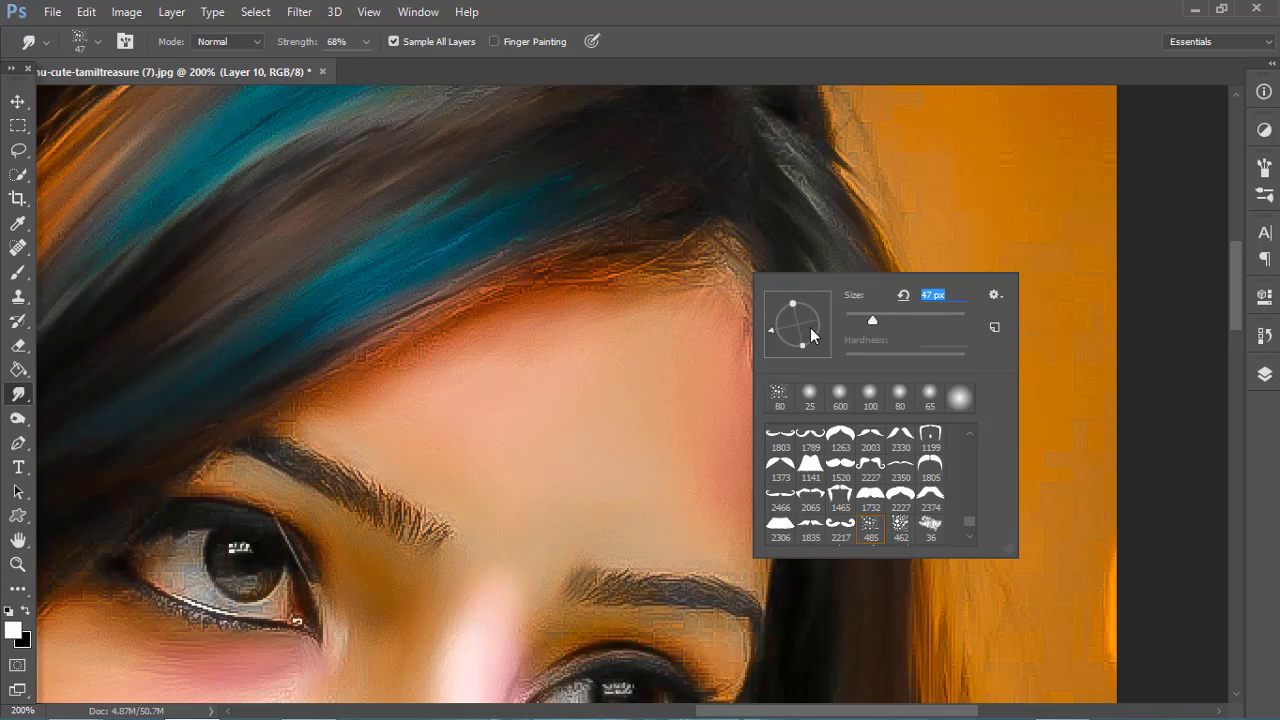
key("Return")
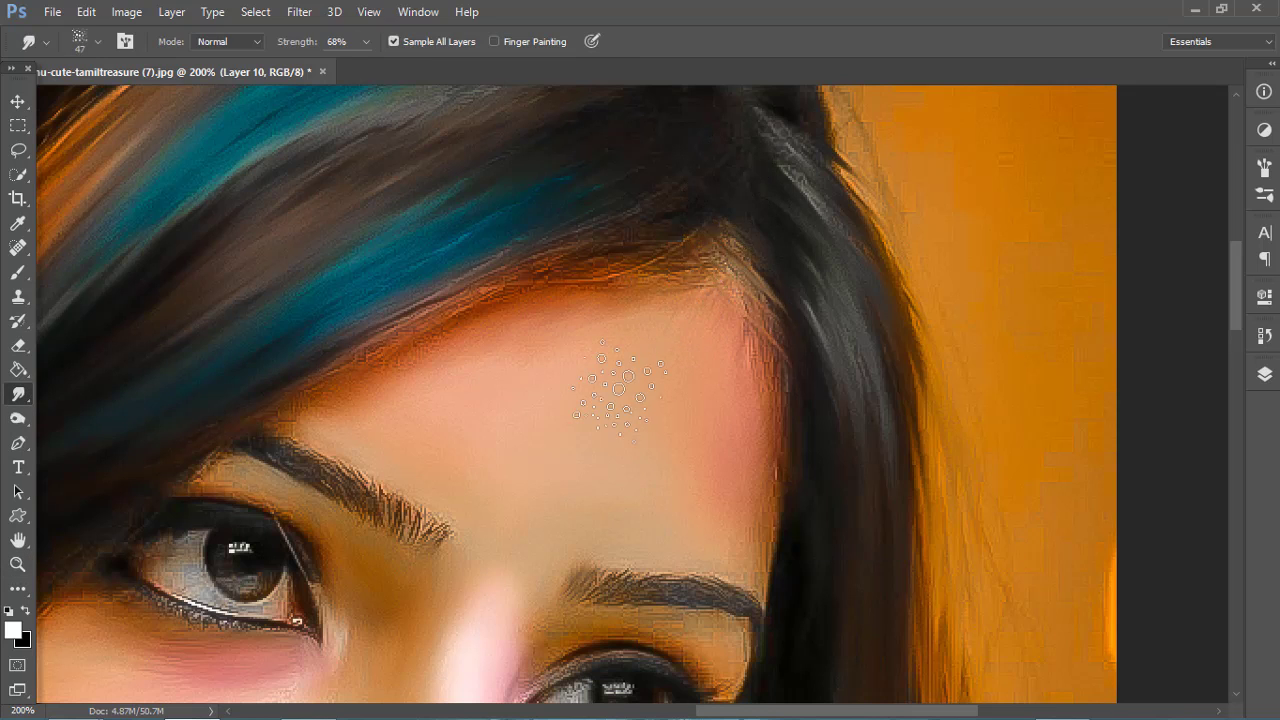
Smudge five fringe hair strands down onto the forehead, then fit the image on screen
mouse_move(718, 240)
left_mouse_down()
mouse_move(702, 358)
mouse_move(735, 385)
left_mouse_up()
mouse_move(660, 240)
left_mouse_down()
mouse_move(614, 290)
mouse_move(600, 340)
left_mouse_up()
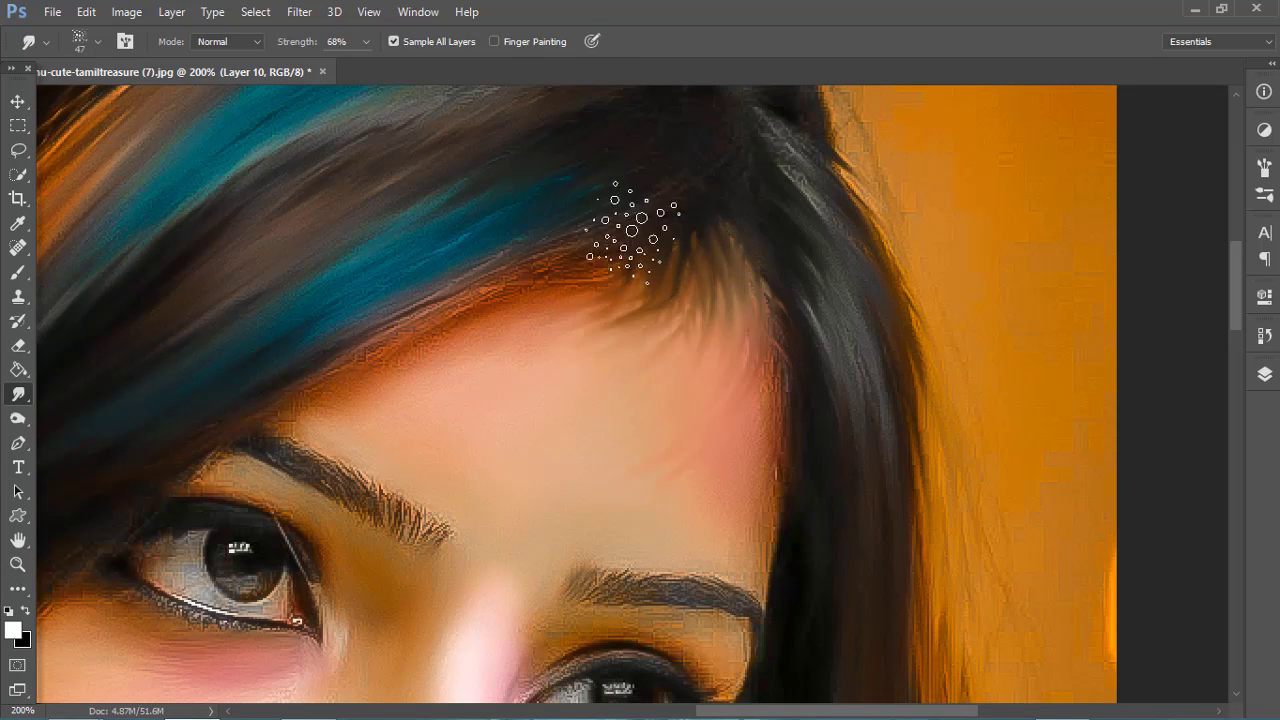
left_click_drag(629, 223, 580, 330)
left_click_drag(714, 223, 690, 320)
left_click_drag(620, 270, 567, 359)
key("z")
key("ctrl+0")
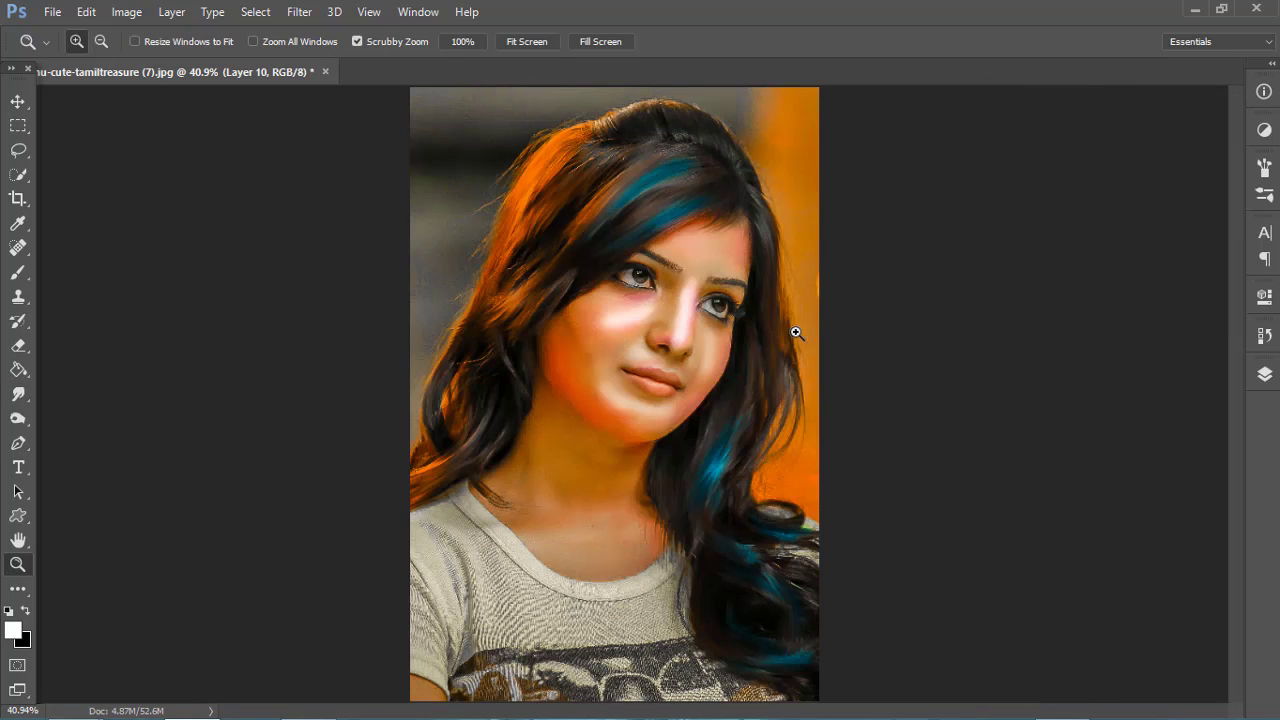
key("r")
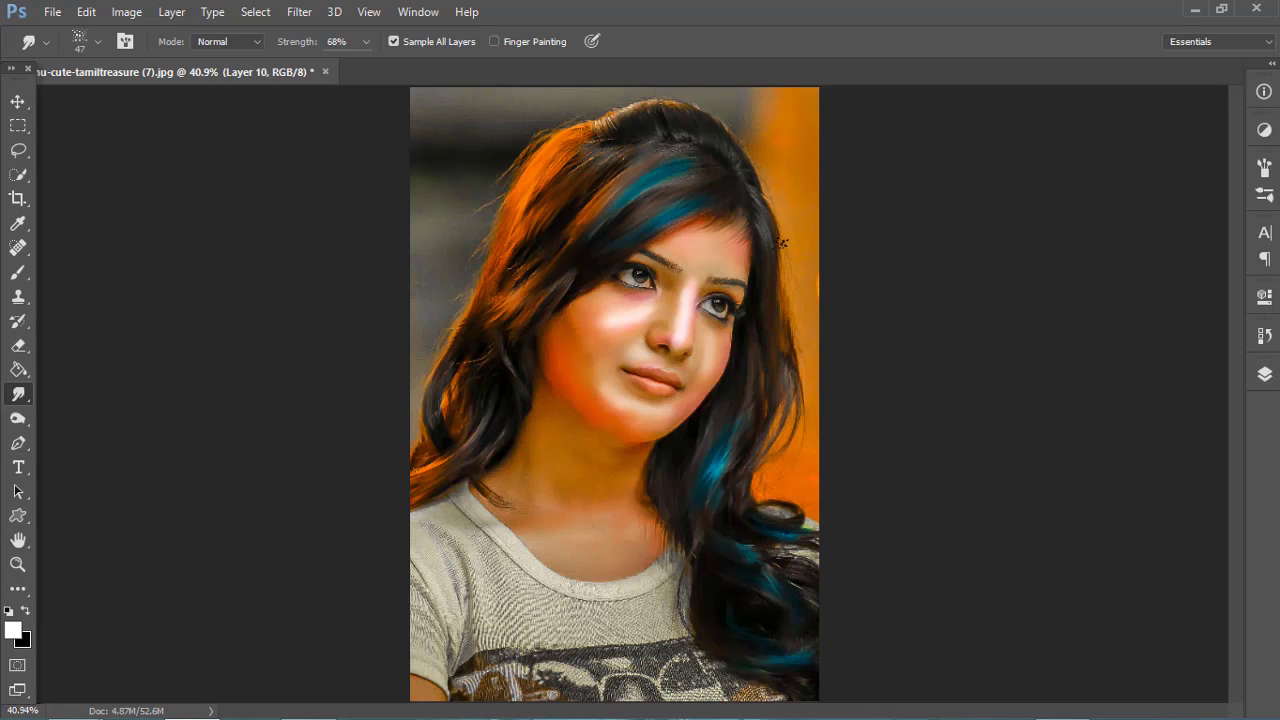
Revert the smudge strokes to an earlier History state and zoom out to 33.3%
left_click(1264, 336)
left_click(1103, 586)
left_click(1210, 332)
left_click(18, 564)
right_click(636, 424)
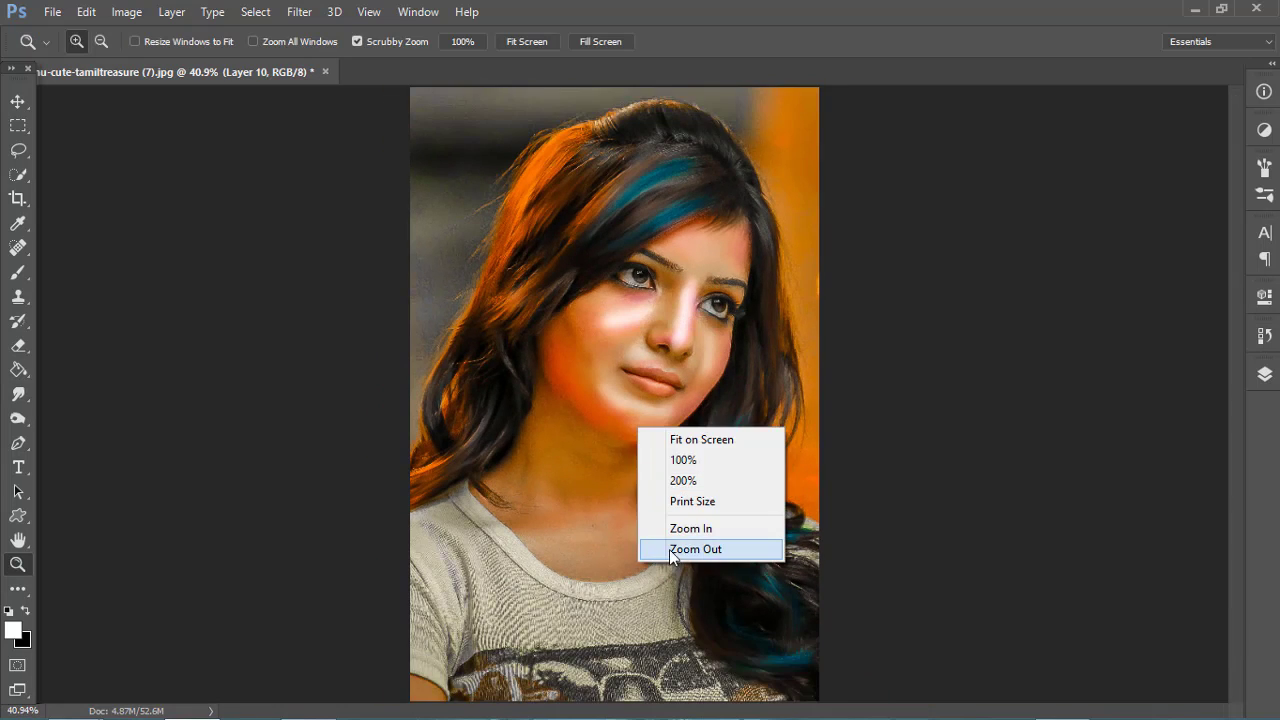
left_click(660, 546)
left_click(12, 104)
Delete Layer 10 and apply Noiseware Professional to Layer 9 with luminance 70% and color 80%
left_click(1264, 373)
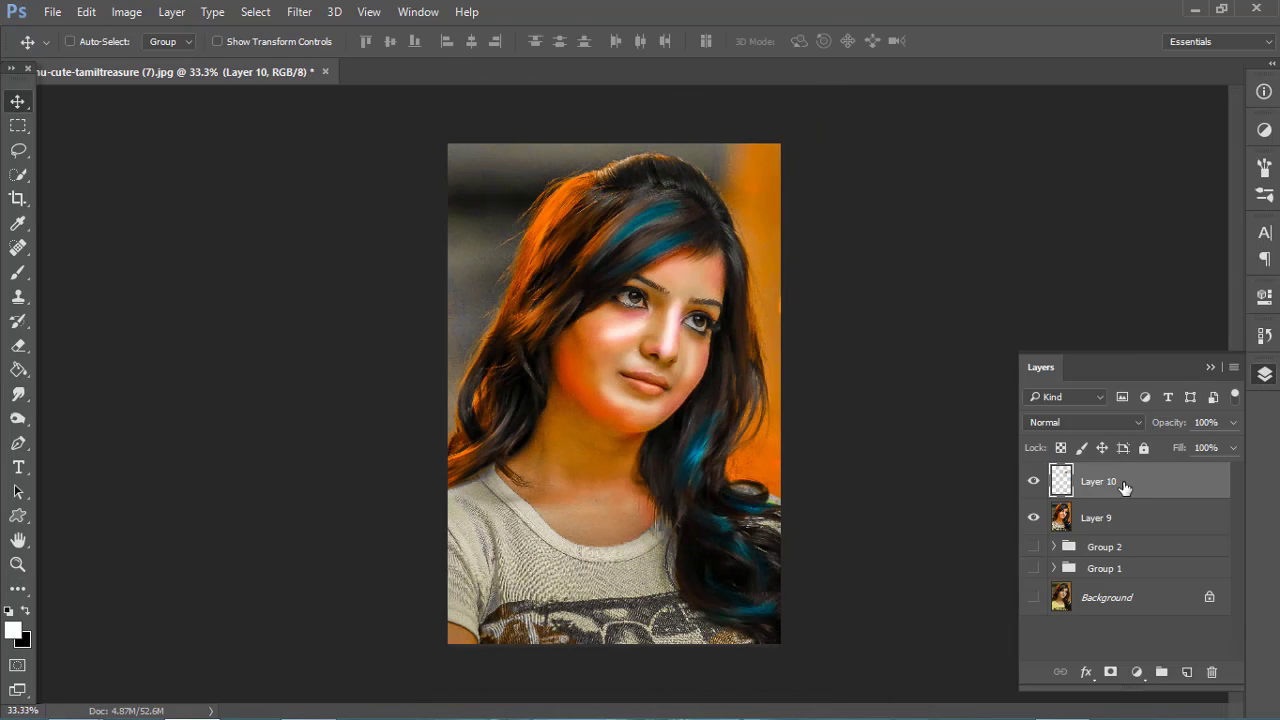
left_click_drag(1060, 481, 1212, 672)
left_click(299, 11)
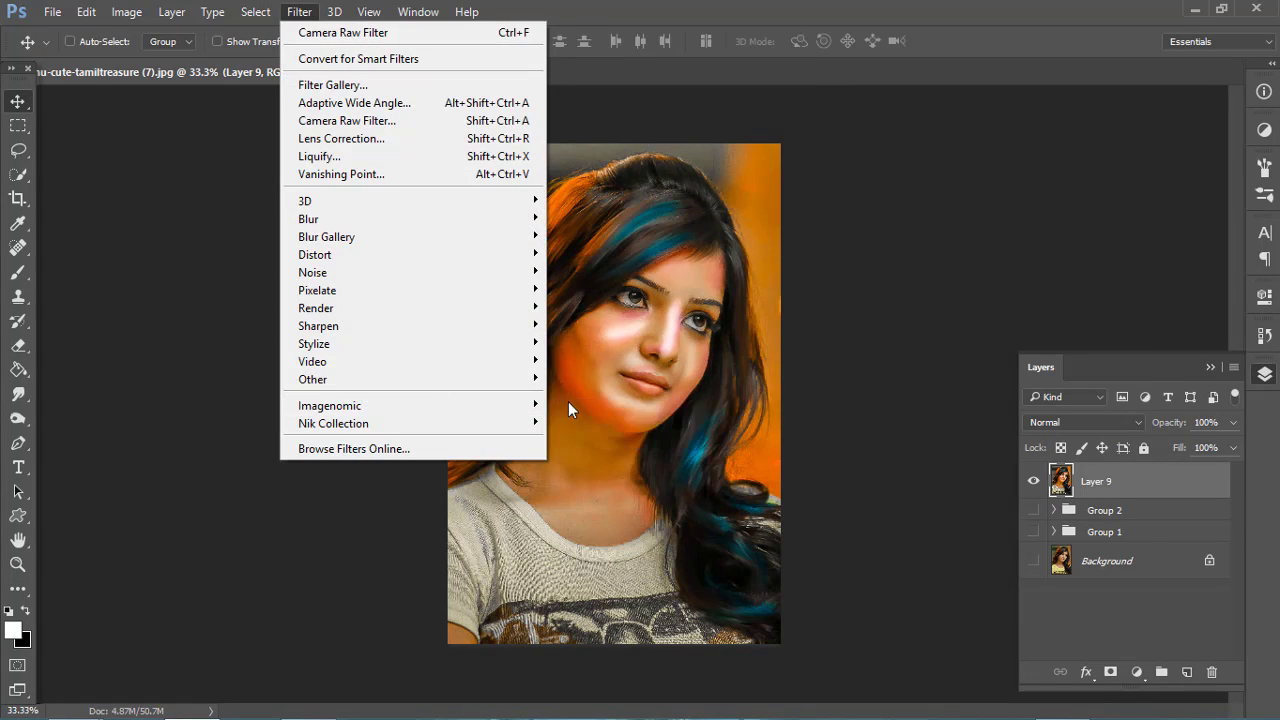
left_click(658, 407)
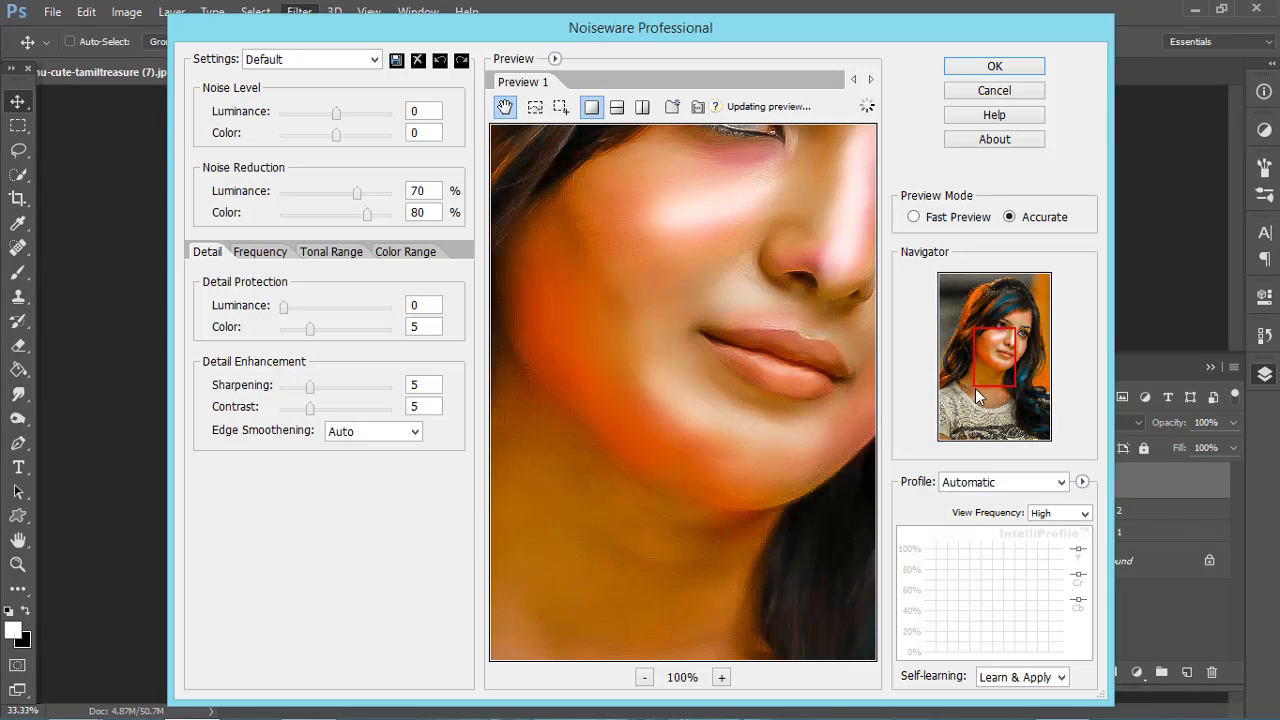
left_click(984, 378)
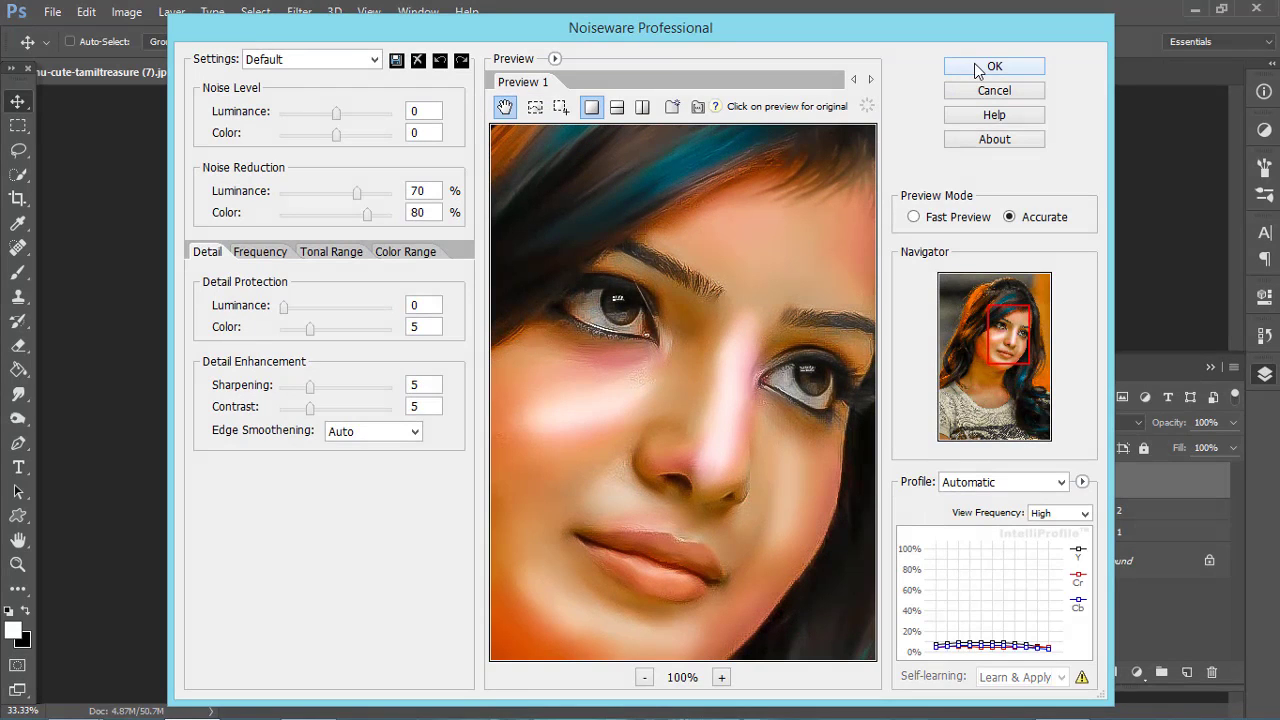
left_click(976, 67)
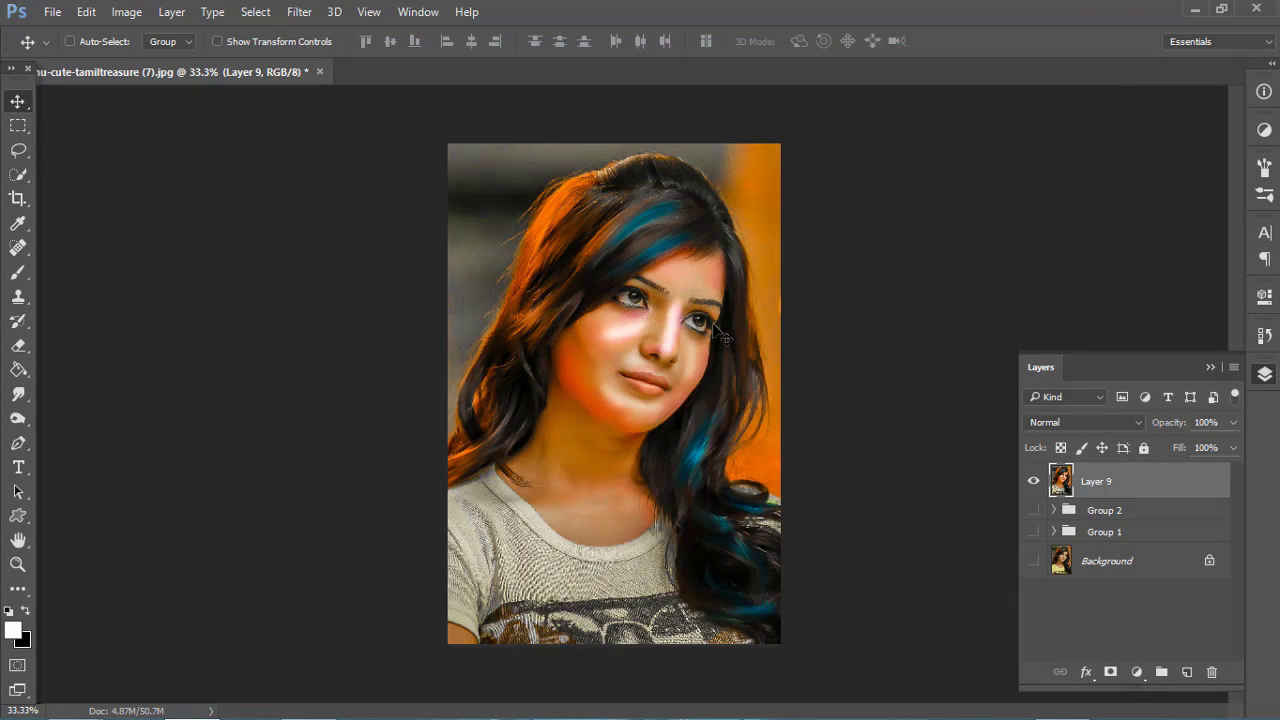
left_click(298, 12)
mouse_move(308, 219)
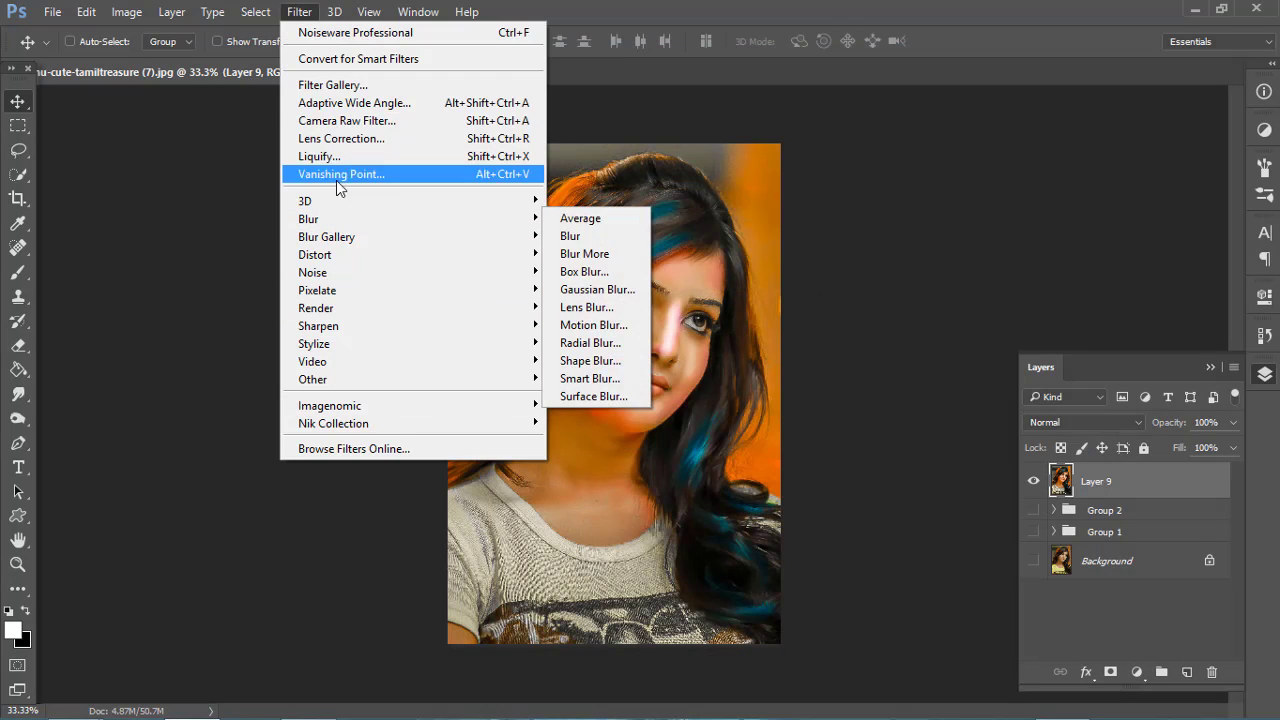
Run Camera Raw on Layer 9 with luminance noise reduction 22, Highlights -18, Shadows +13, Whites -10, Blacks -8, Vibrance +10
left_click(365, 121)
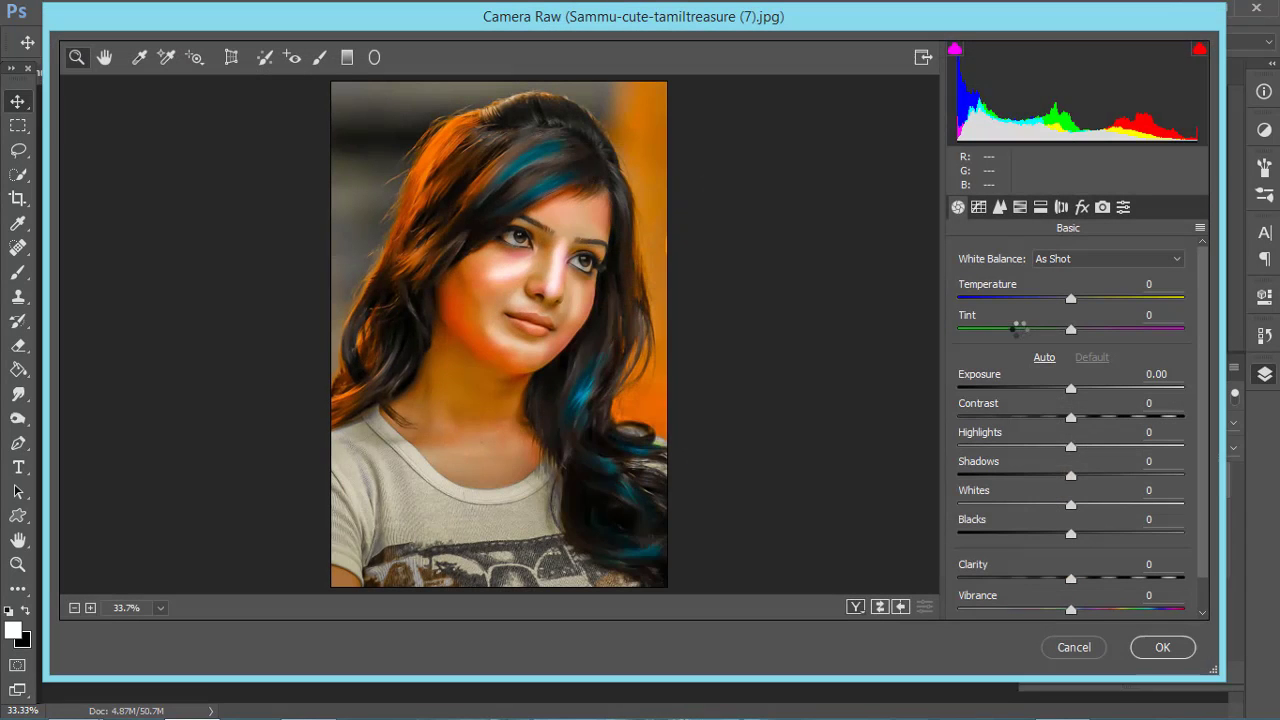
left_click(999, 206)
left_click(1007, 440)
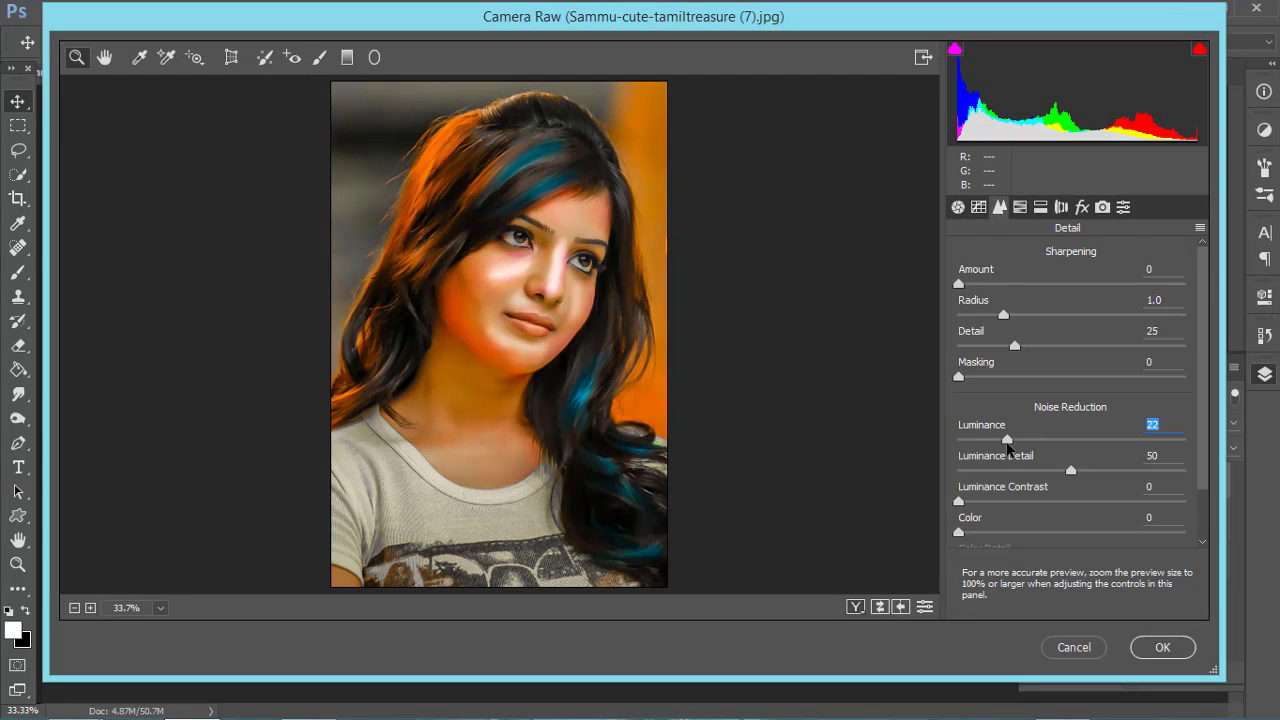
left_click(997, 276)
left_click(979, 206)
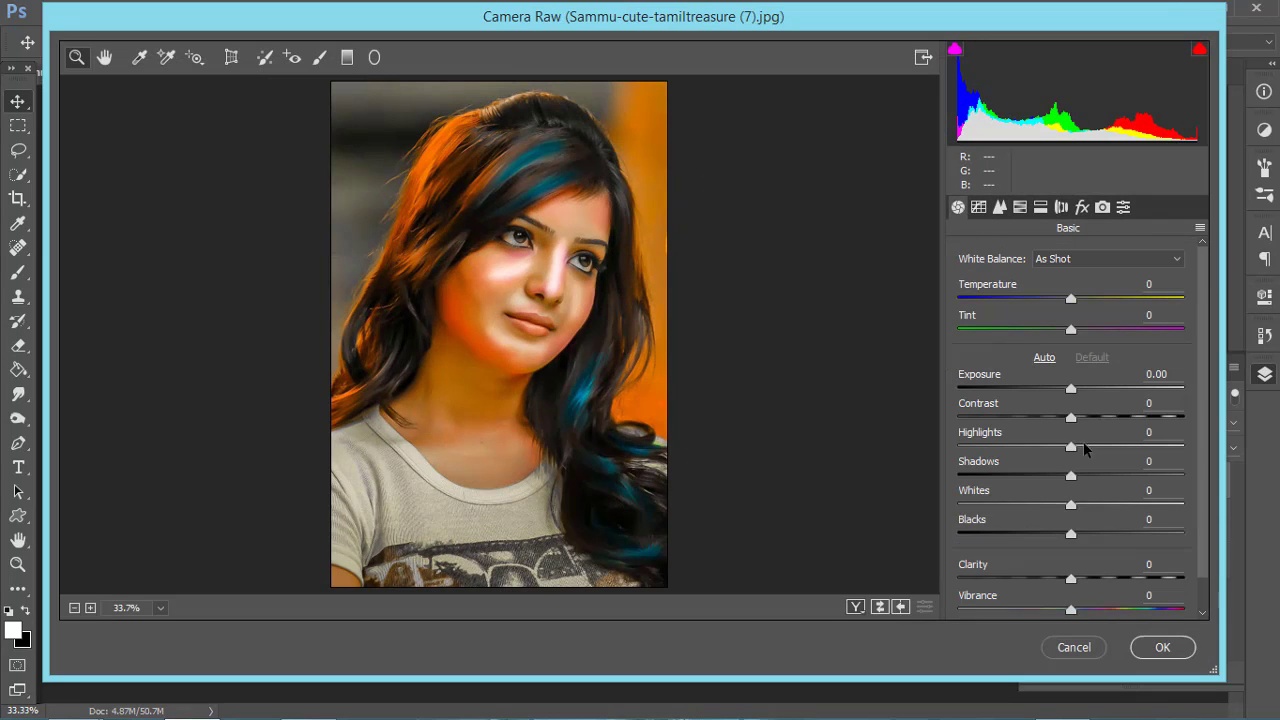
mouse_move(1071, 446)
left_mouse_down()
mouse_move(1052, 446)
mouse_move(1086, 475)
mouse_move(1060, 504)
mouse_move(1062, 533)
left_mouse_up()
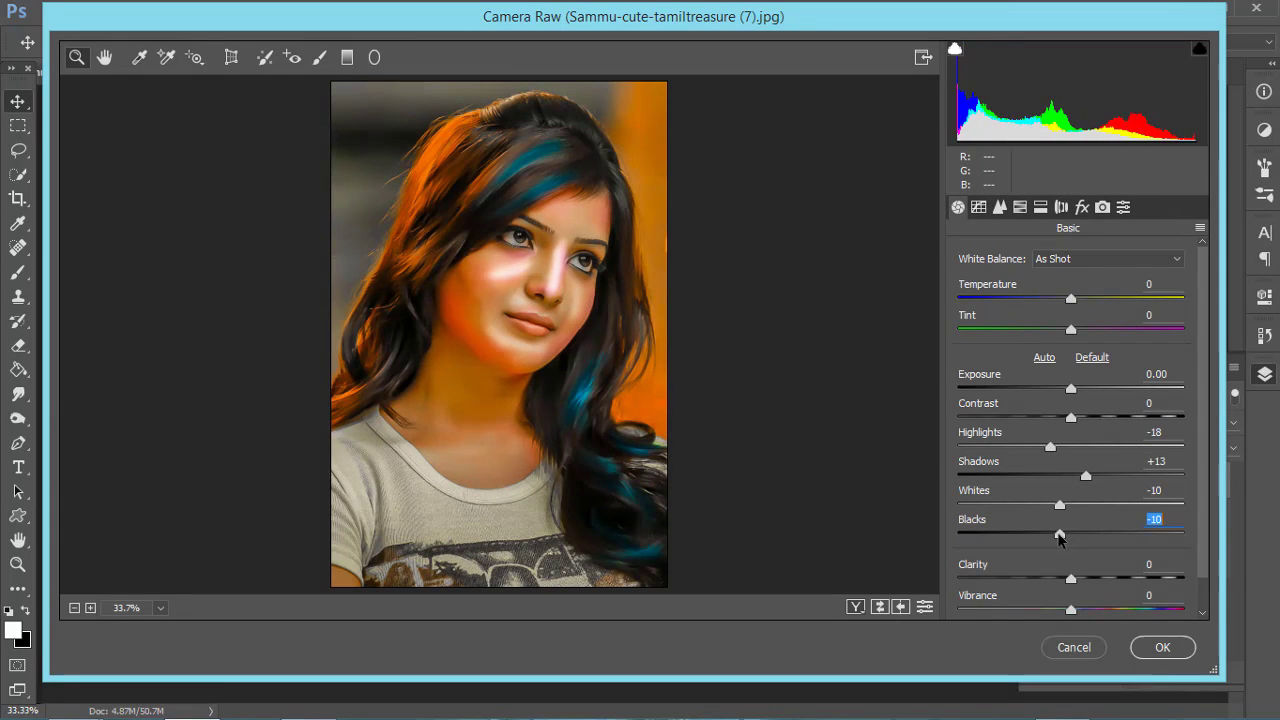
left_click(1082, 610)
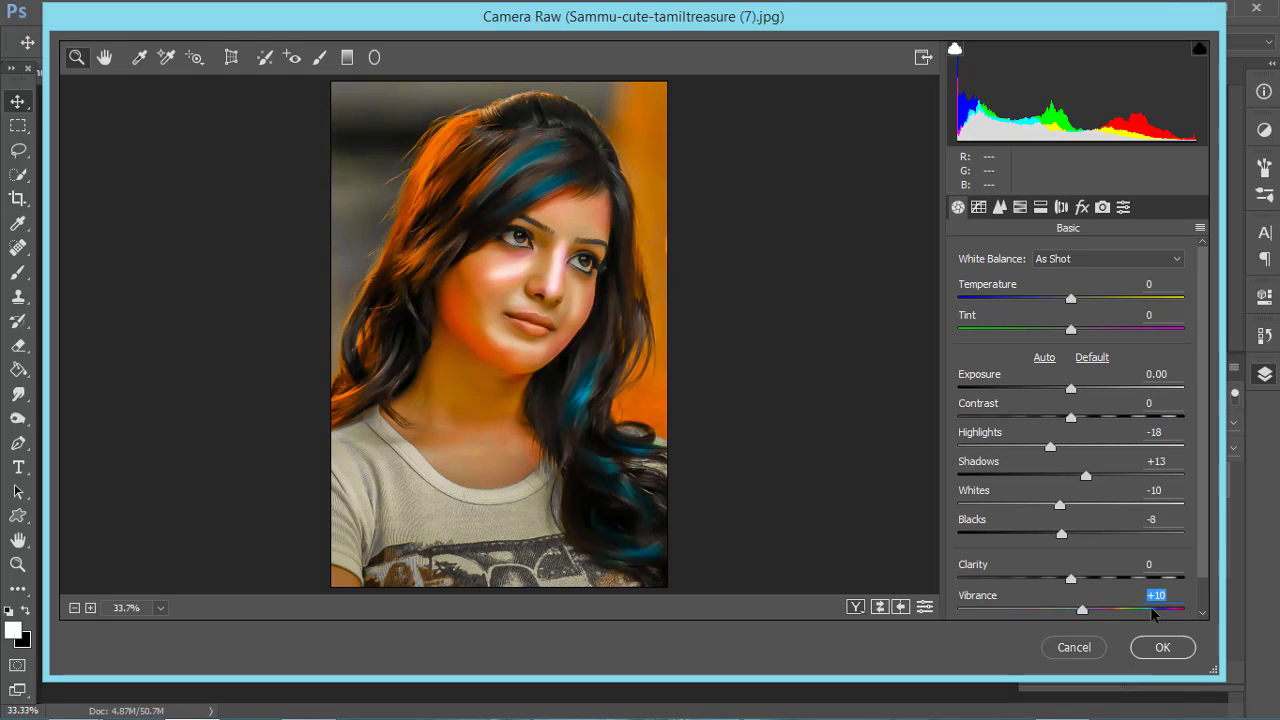
left_click(1161, 648)
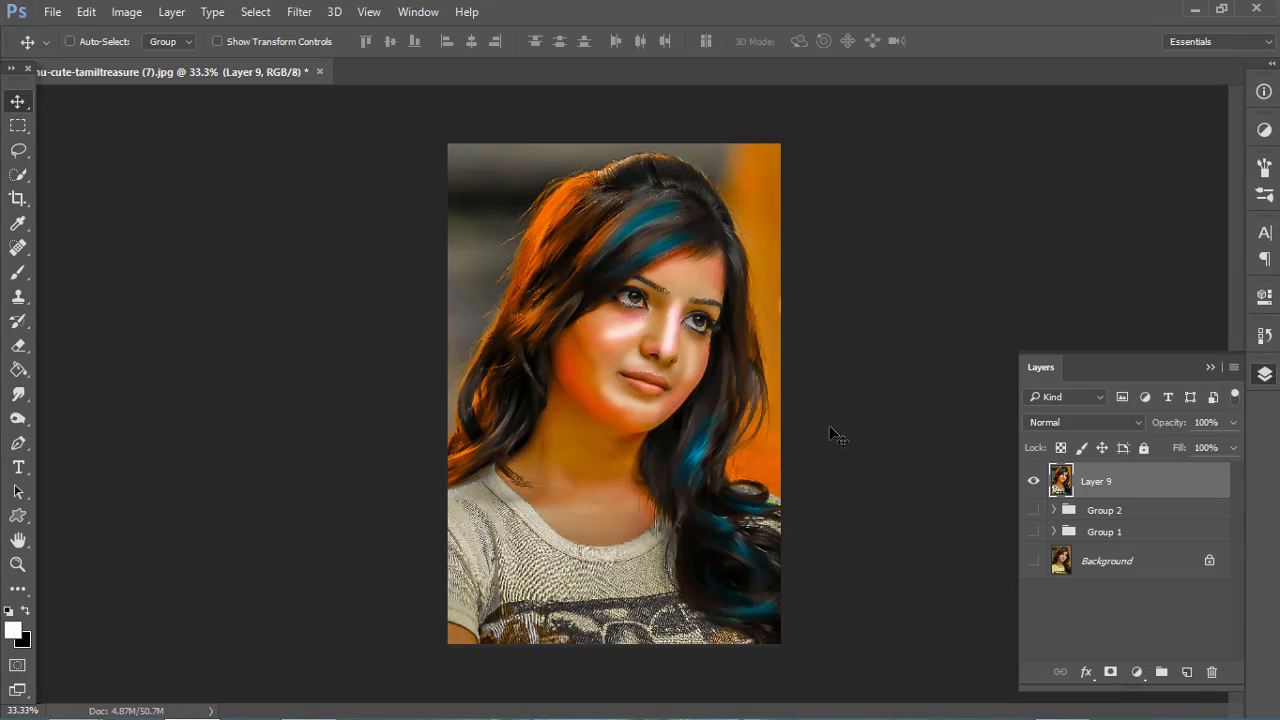
key("z")
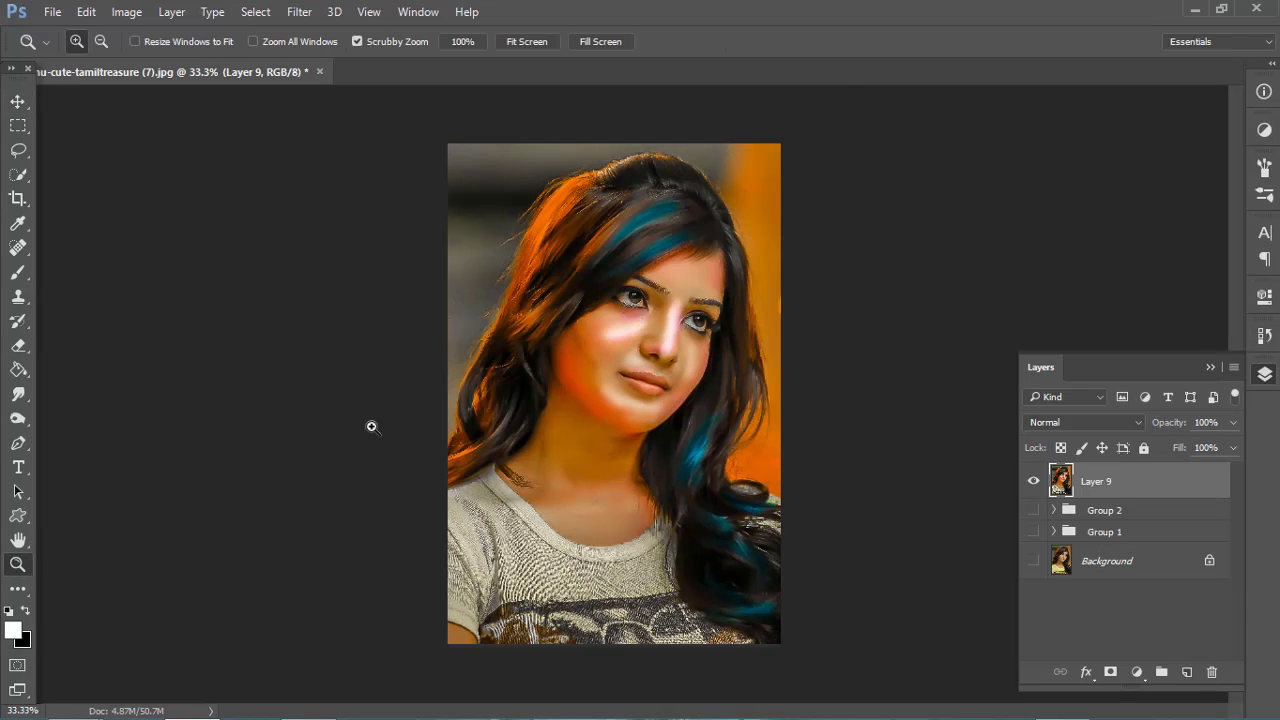
left_click(653, 247)
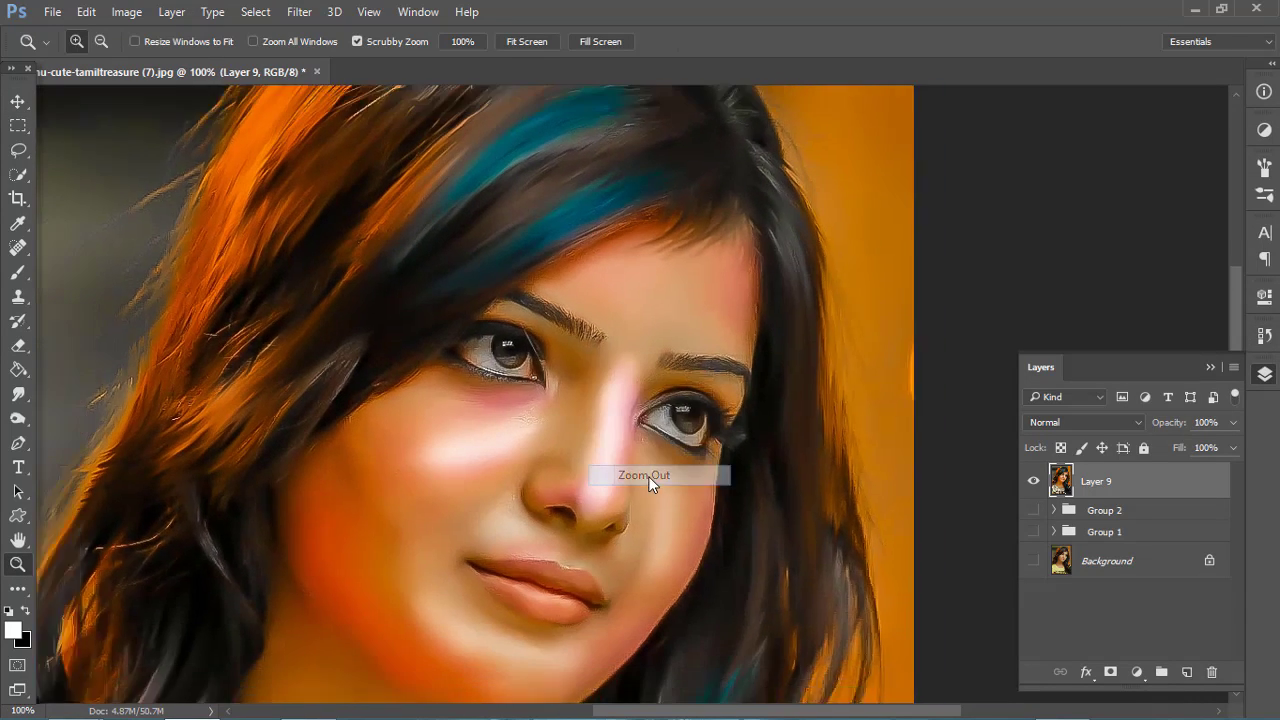
left_click(655, 455, "alt")
scroll(655, 455, "down", 2)
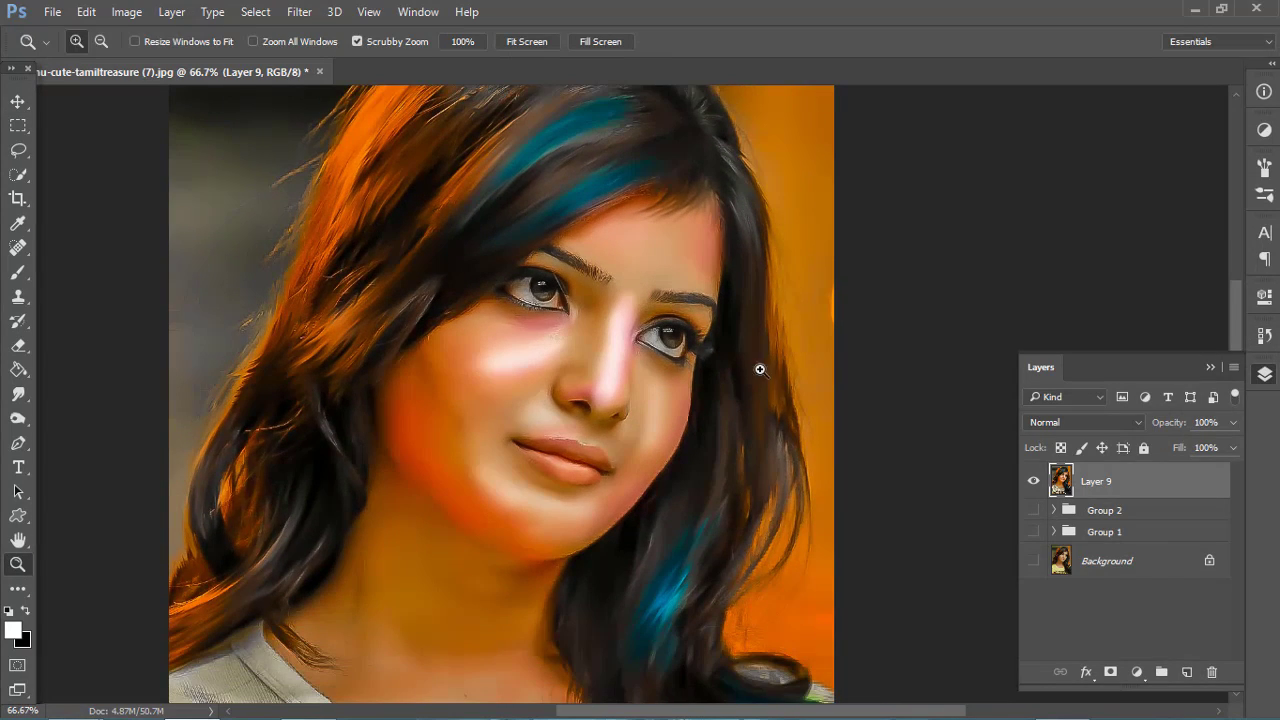